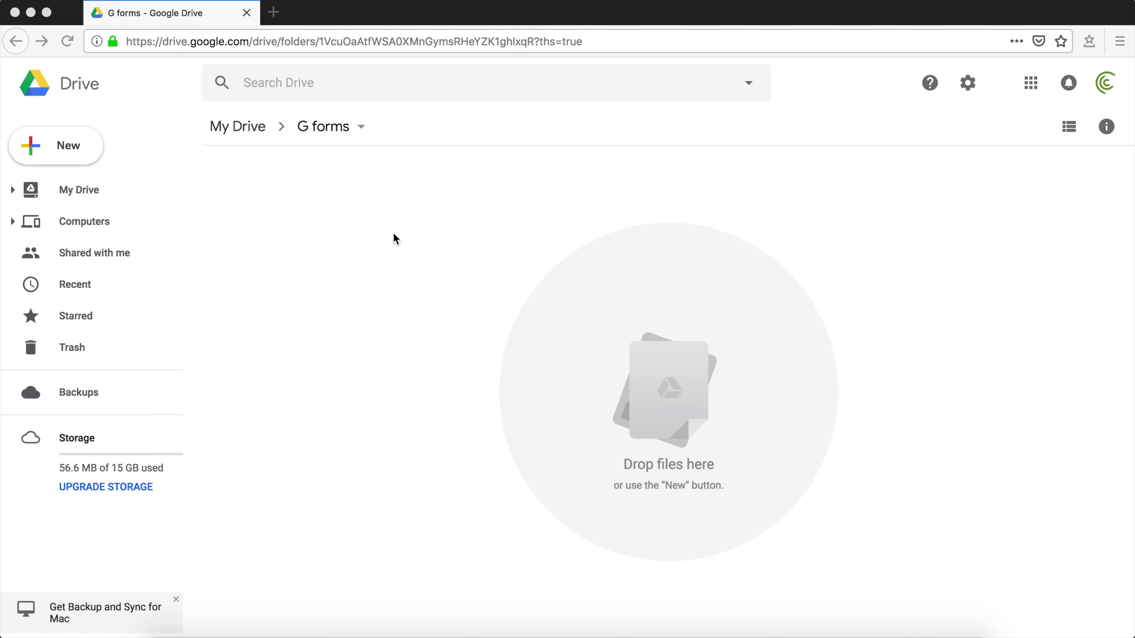
Create a blank spreadsheet in the G forms folder named 'Form Results', then close its tab
right_click(381, 241)
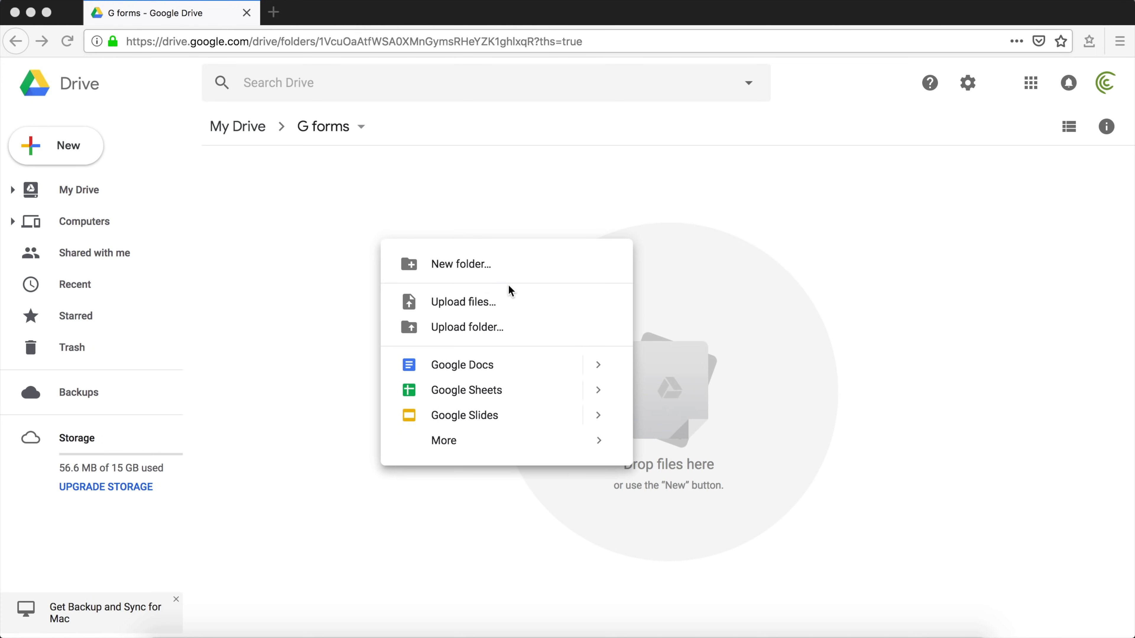
click(599, 393)
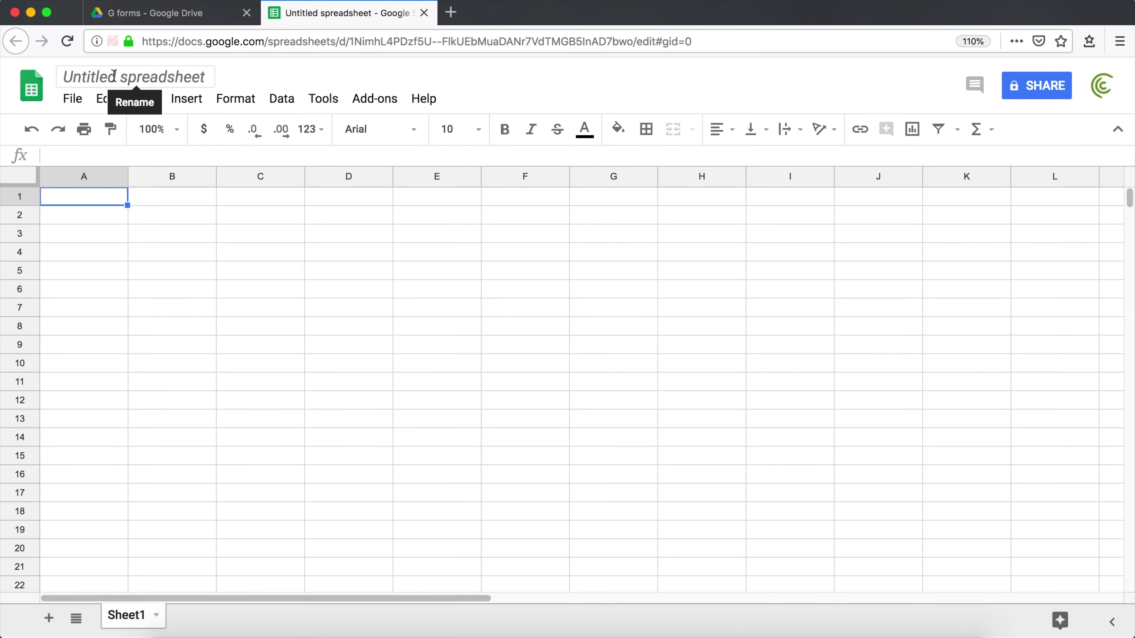
click(130, 79)
triple_click(129, 78)
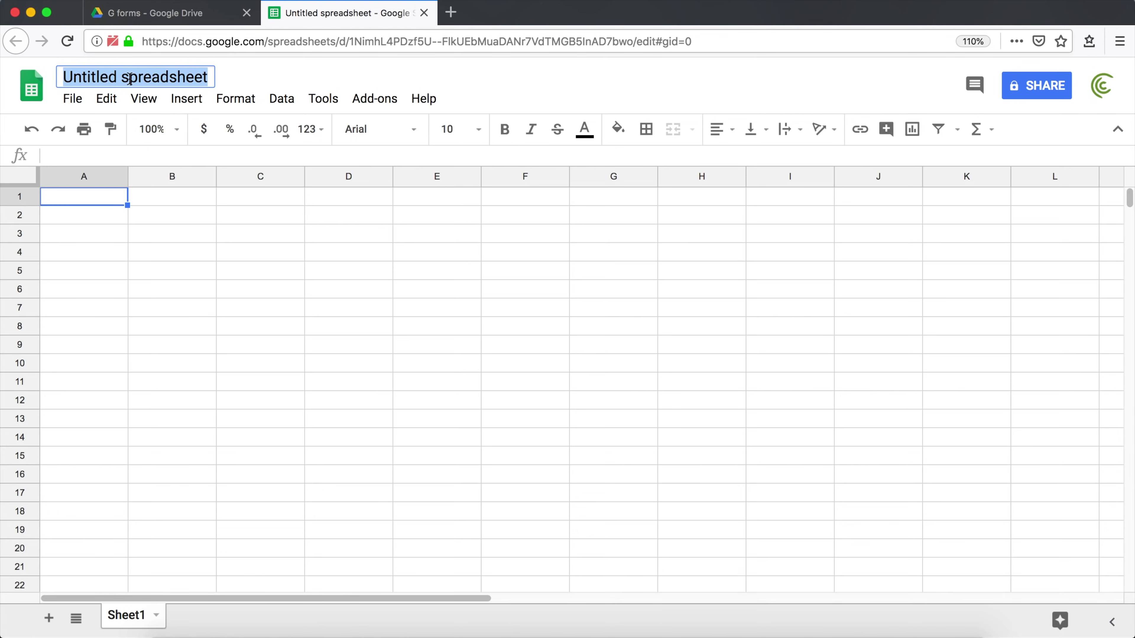
text(Form )
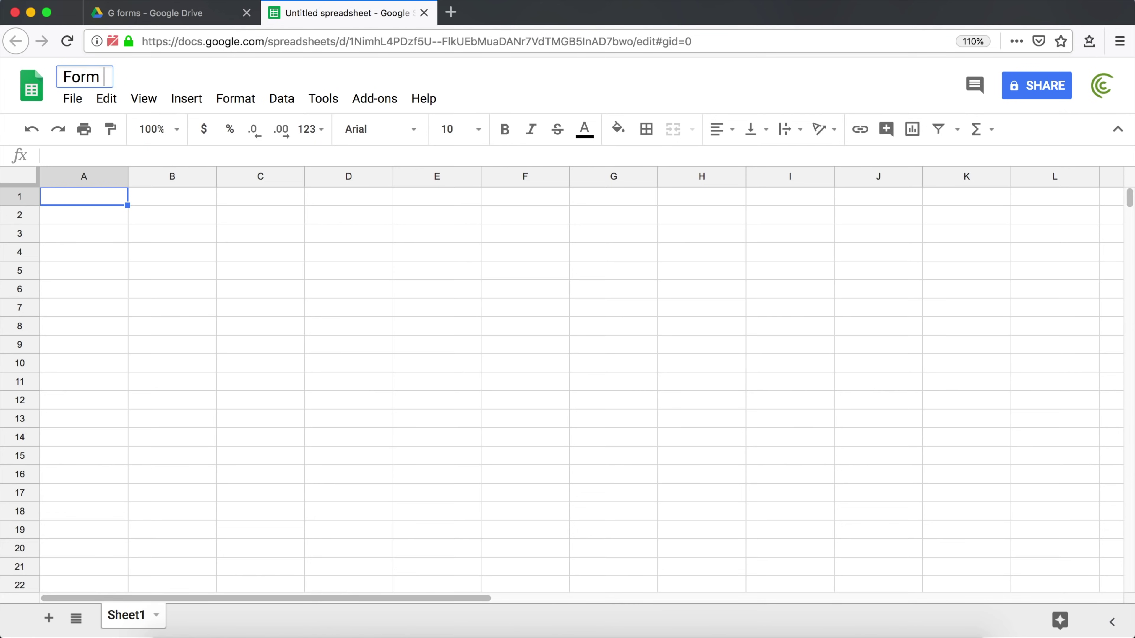
text(Results)
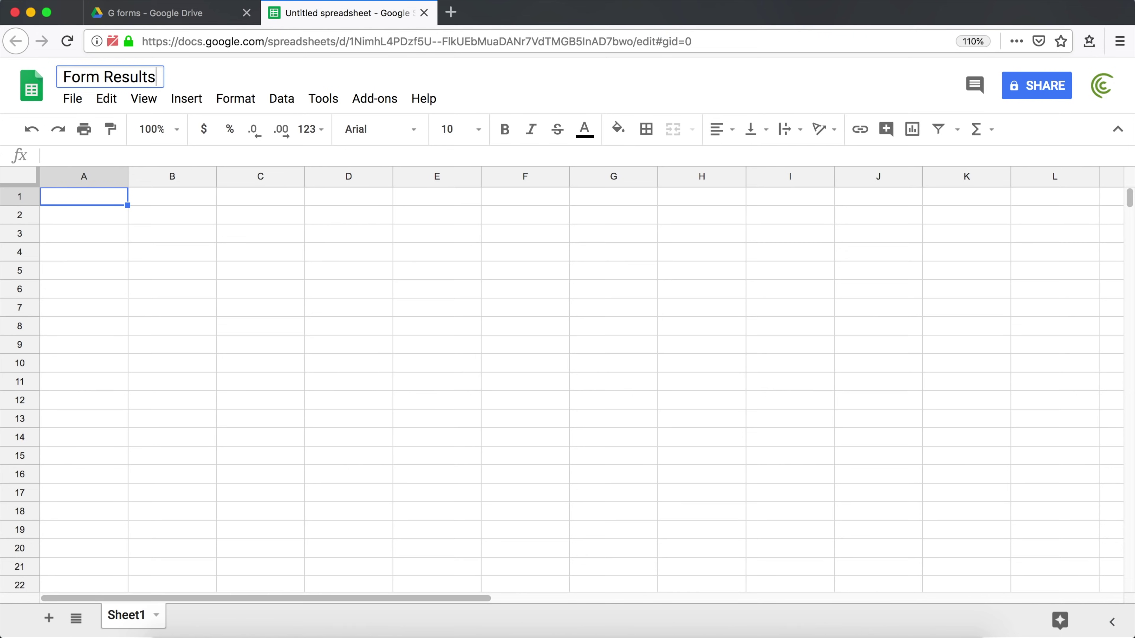
key(Return)
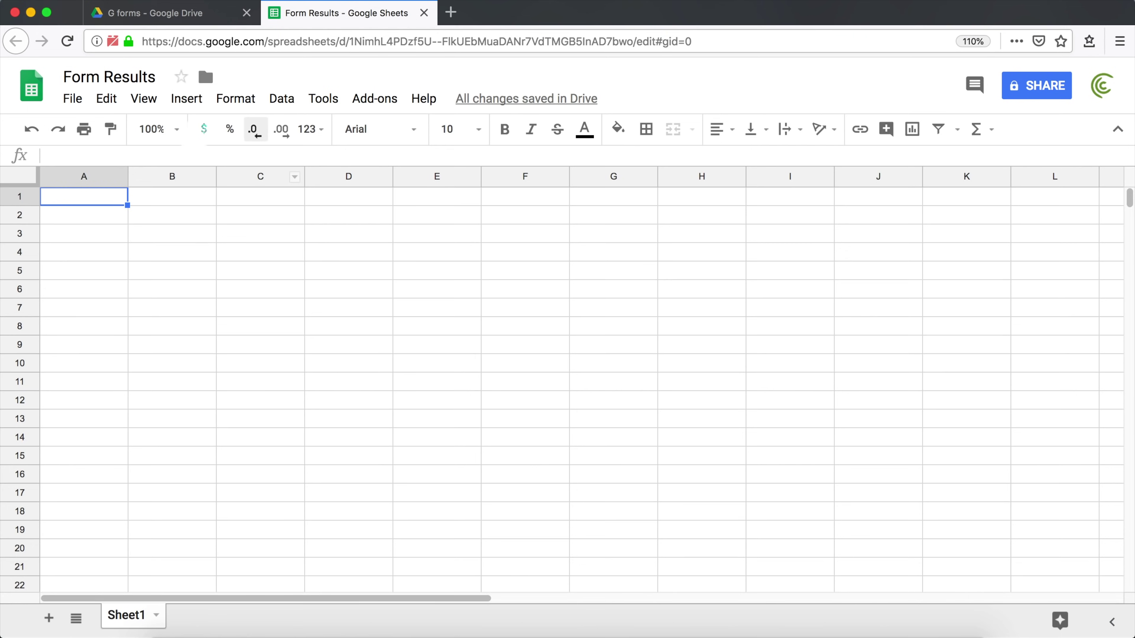
click(424, 13)
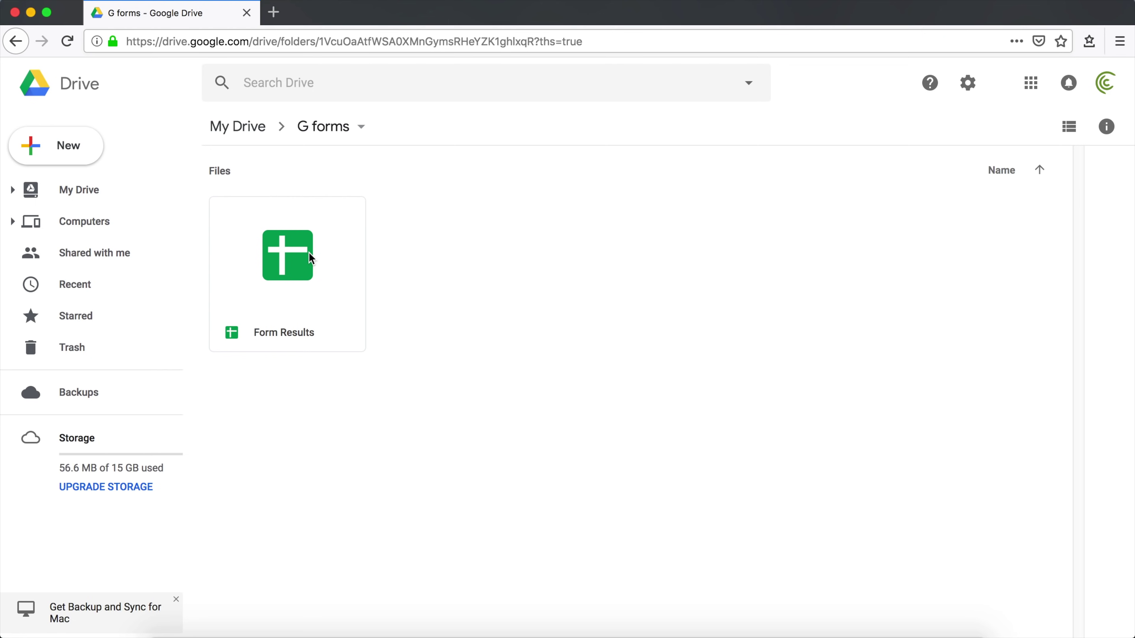
Create a new blank Google Form inside the G forms folder
right_click(440, 246)
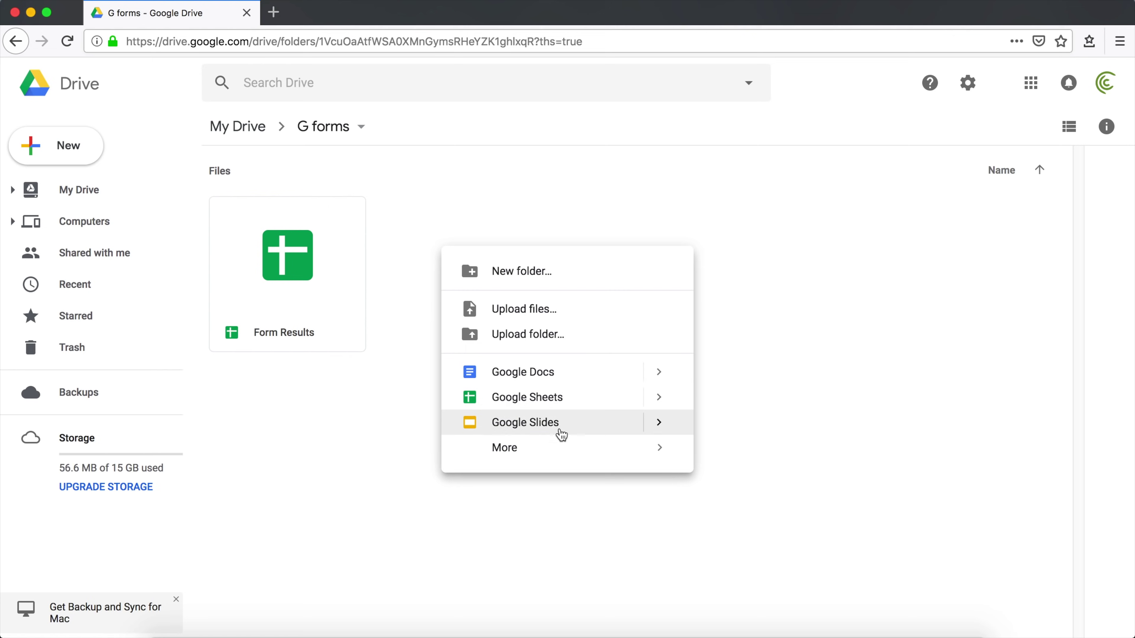
mouse_move(564, 452)
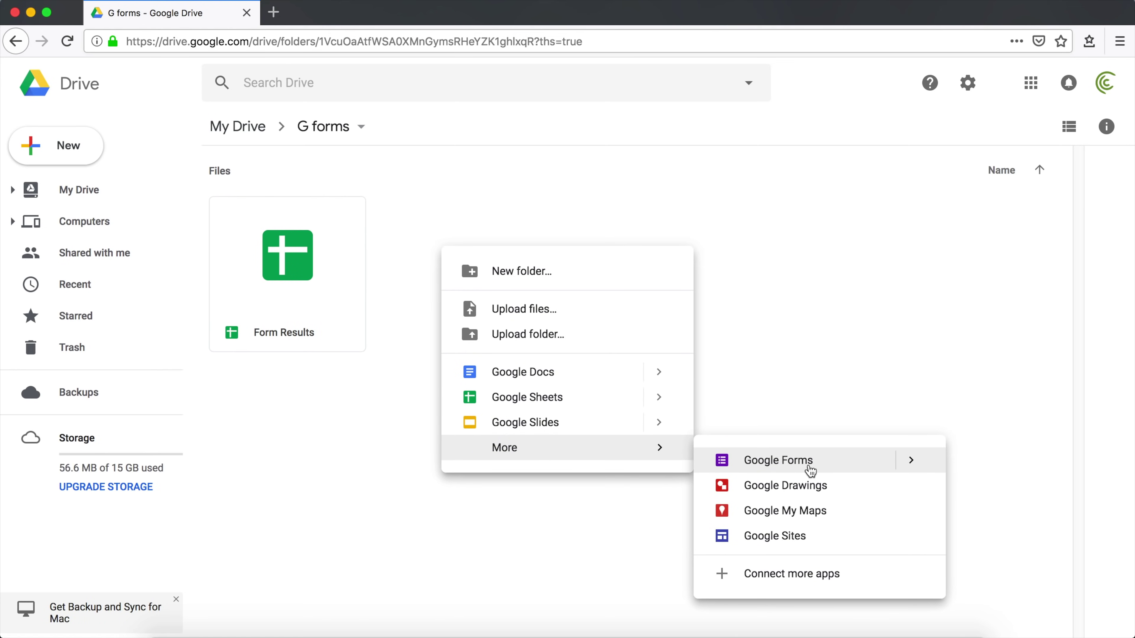
mouse_move(933, 473)
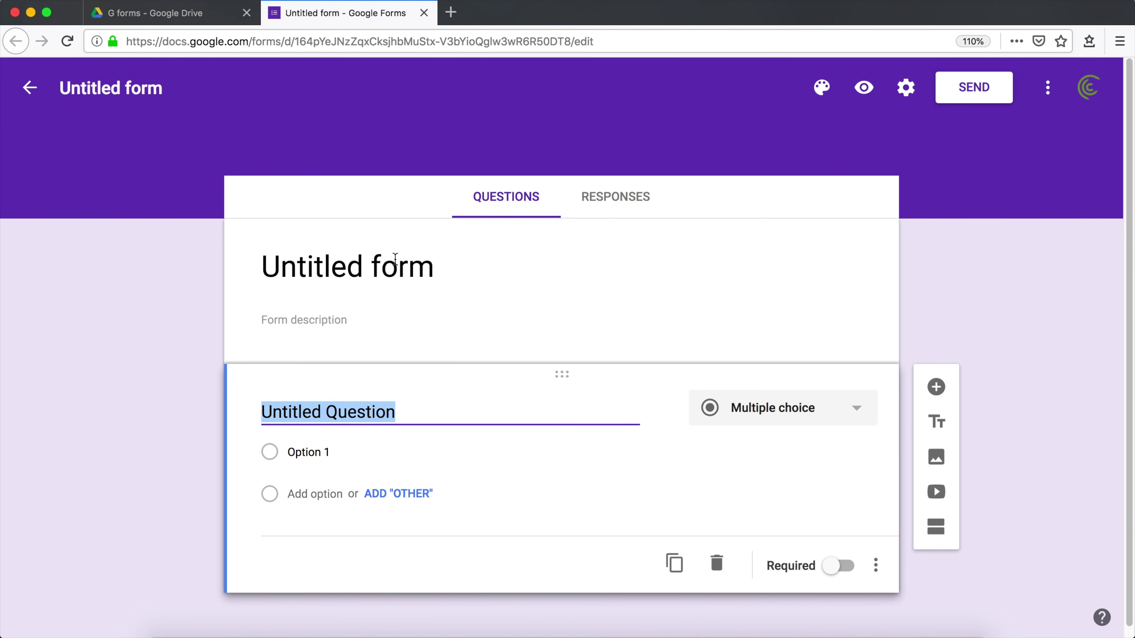
Title the form 'My Form'
click(120, 89)
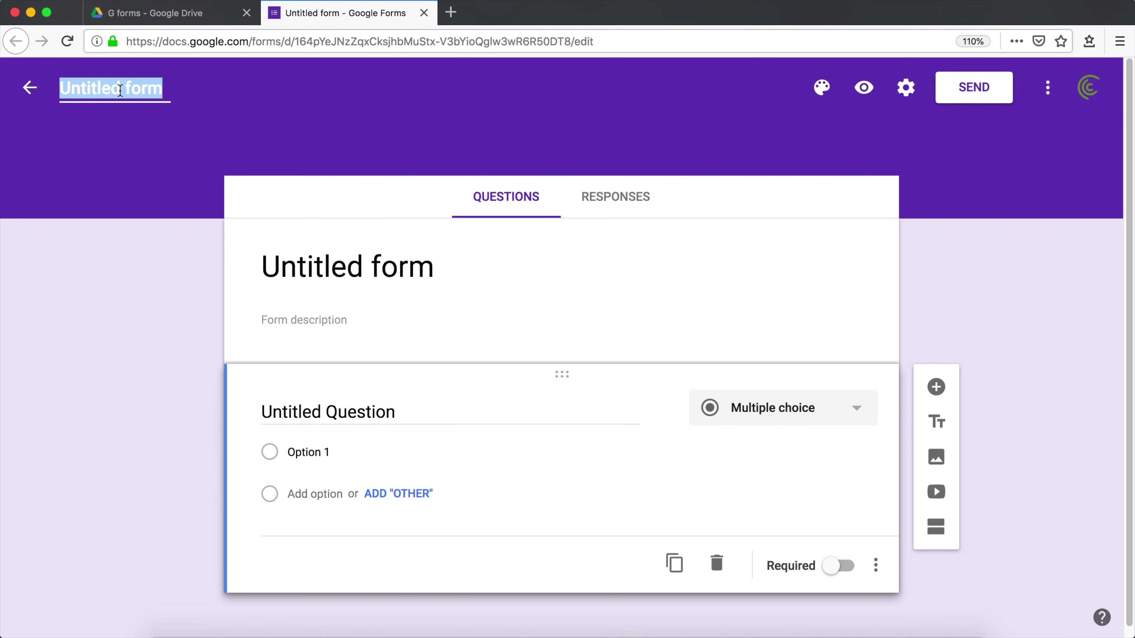
text(Ur)
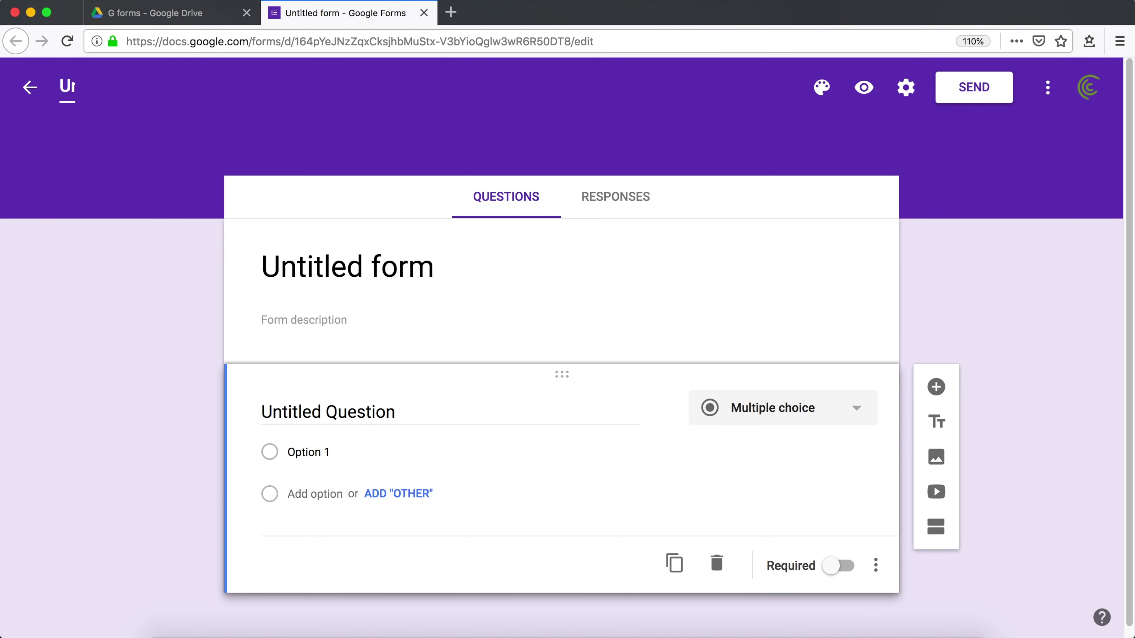
text(My Form)
key(BackSpace)
key(BackSpace)
key(BackSpace)
text(orm)
click(546, 305)
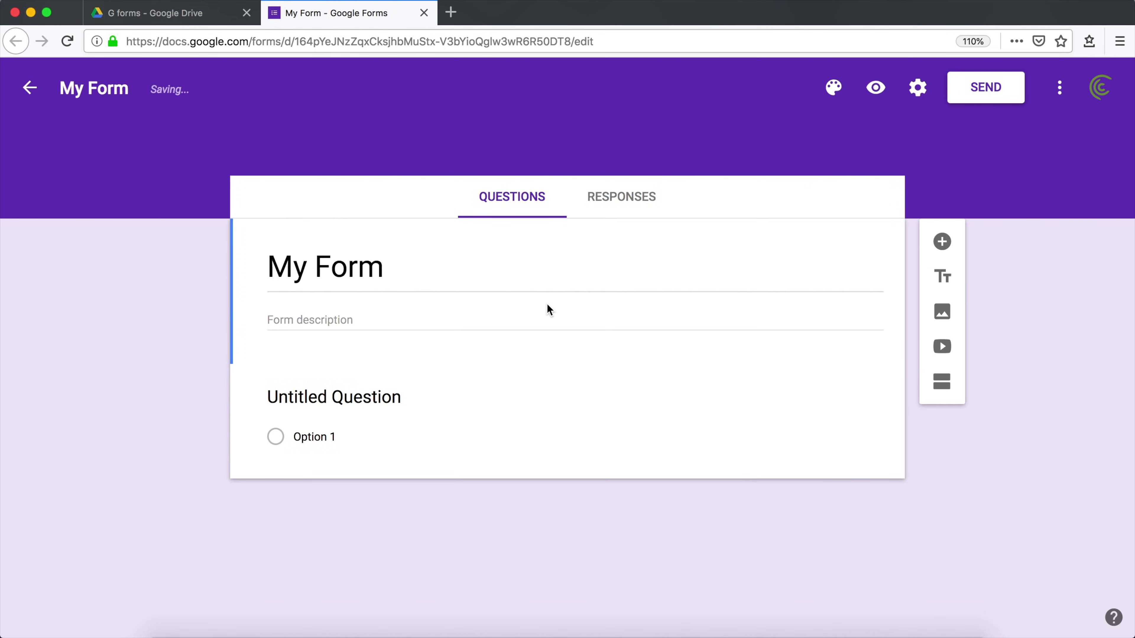
Add the form description 'This is a test form.'
click(312, 322)
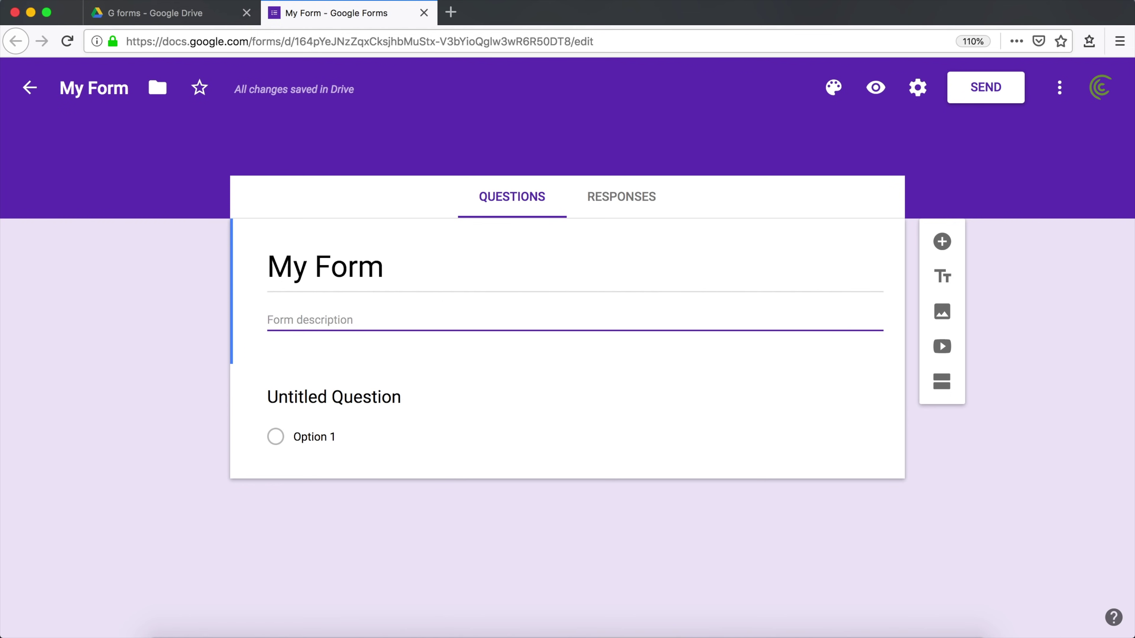
text(This is a tes)
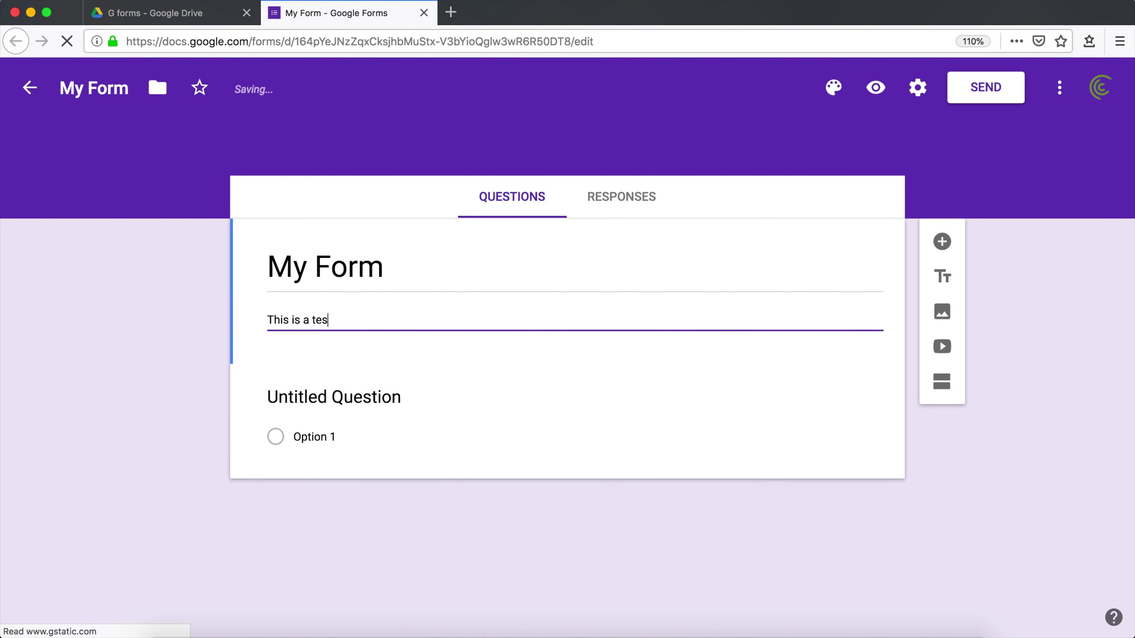
text(t form)
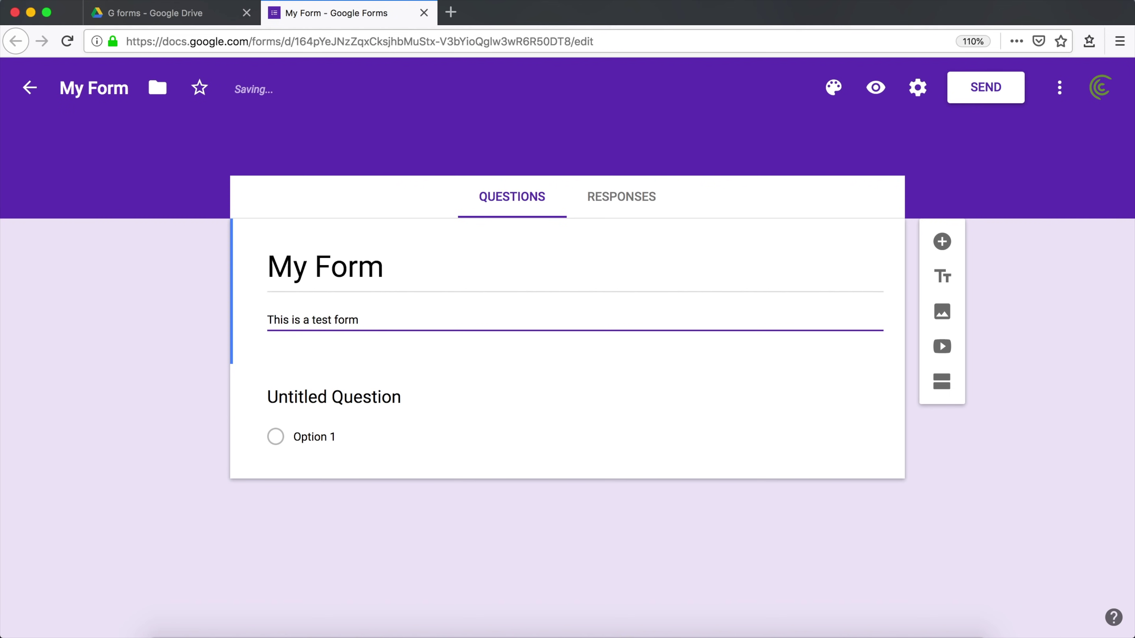
text(.)
click(450, 349)
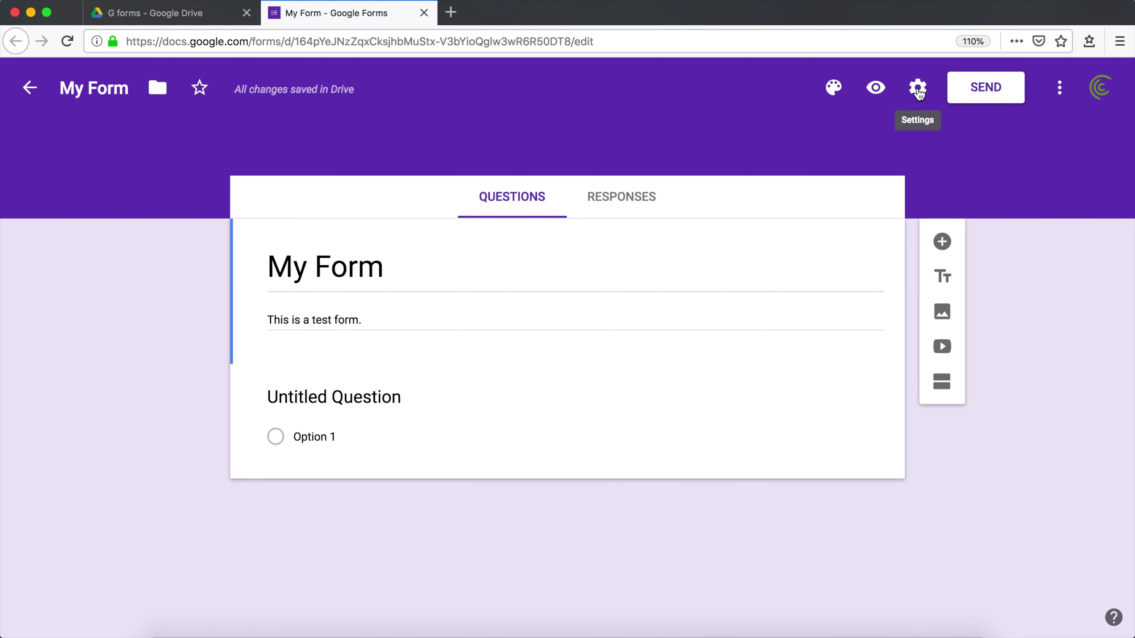
Enable collecting email addresses, leave response receipts off, and save the settings
click(918, 91)
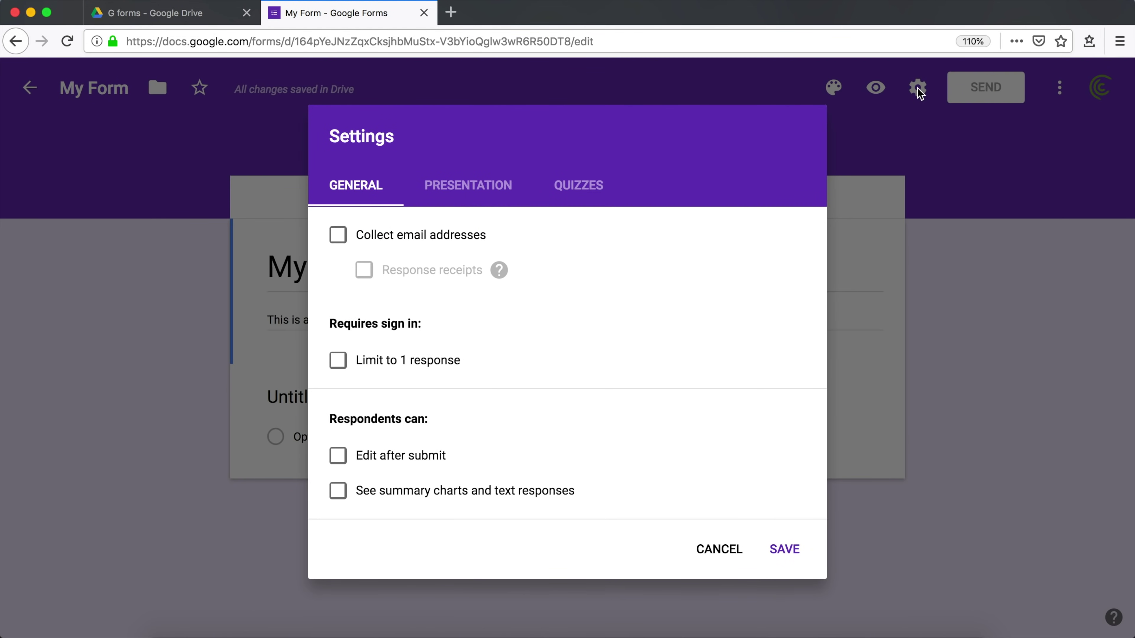
click(342, 244)
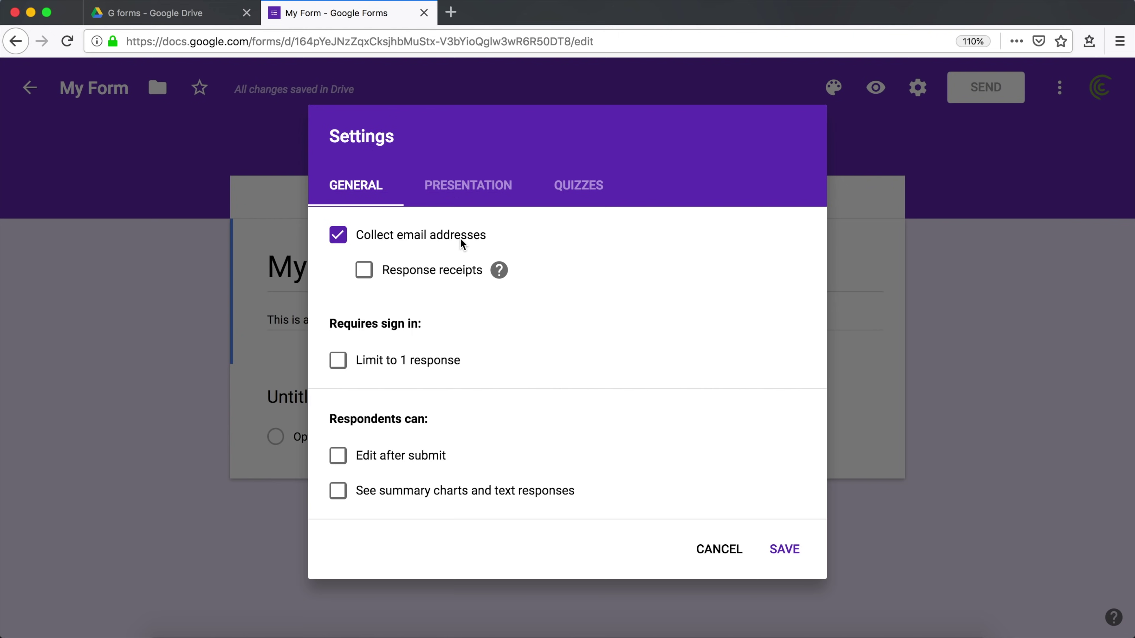
click(365, 270)
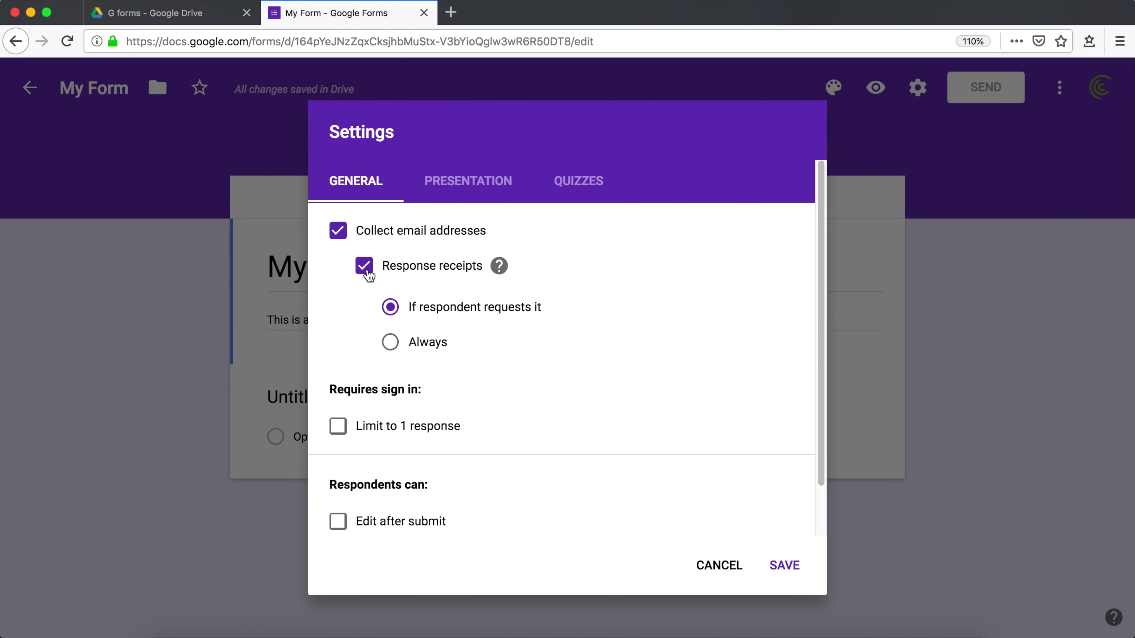
click(365, 268)
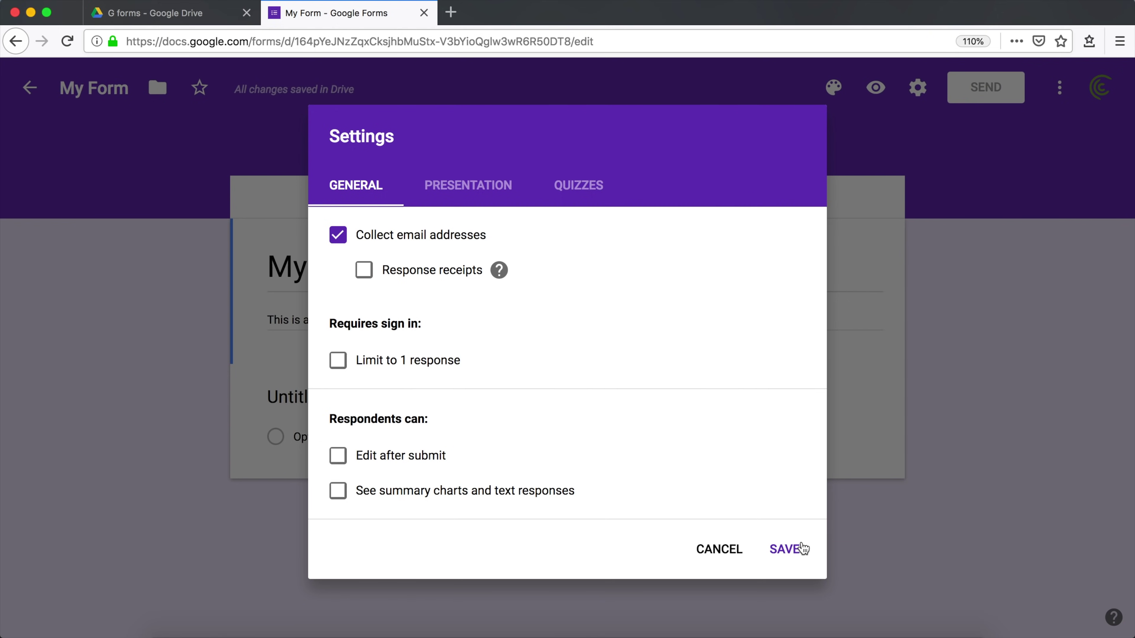
click(785, 549)
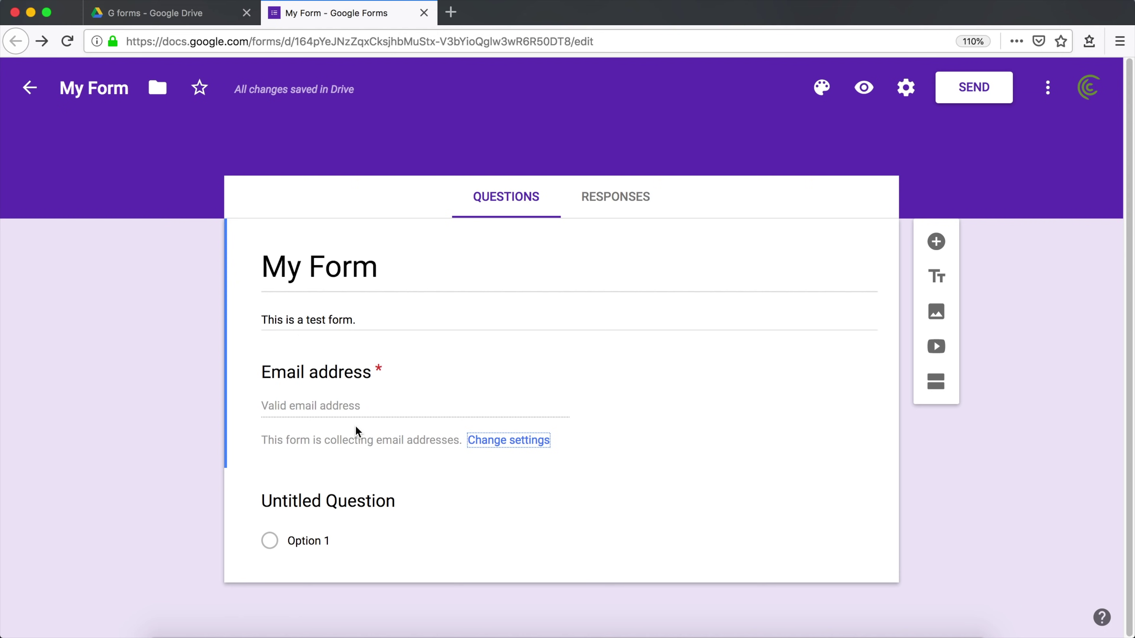
Send the form's responses to the existing Form Results spreadsheet
click(612, 206)
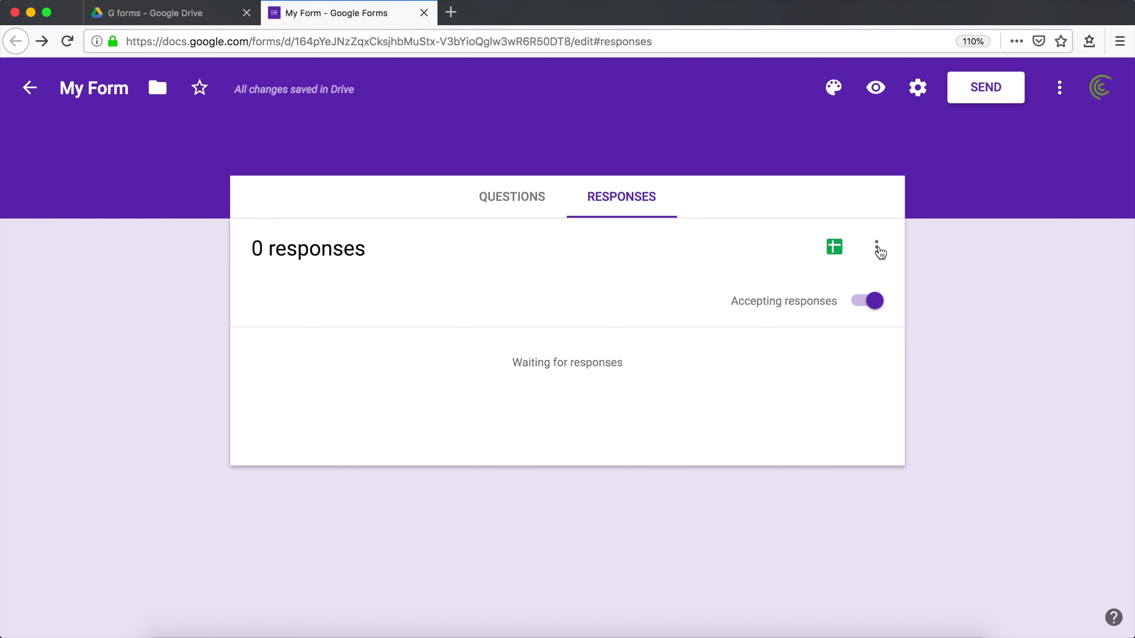
click(878, 251)
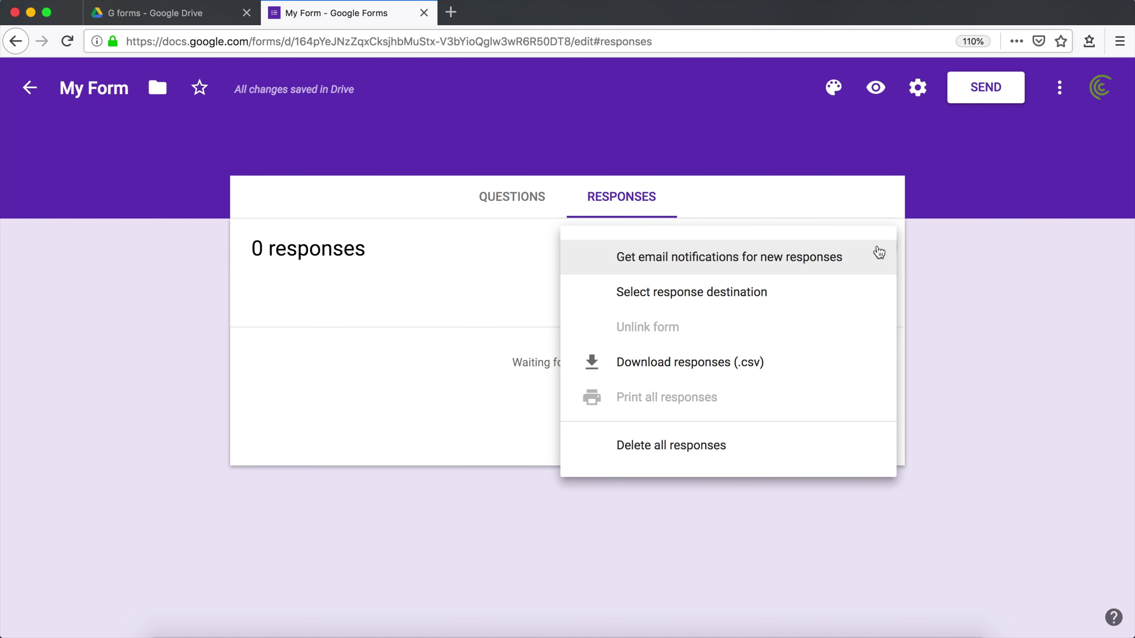
click(682, 303)
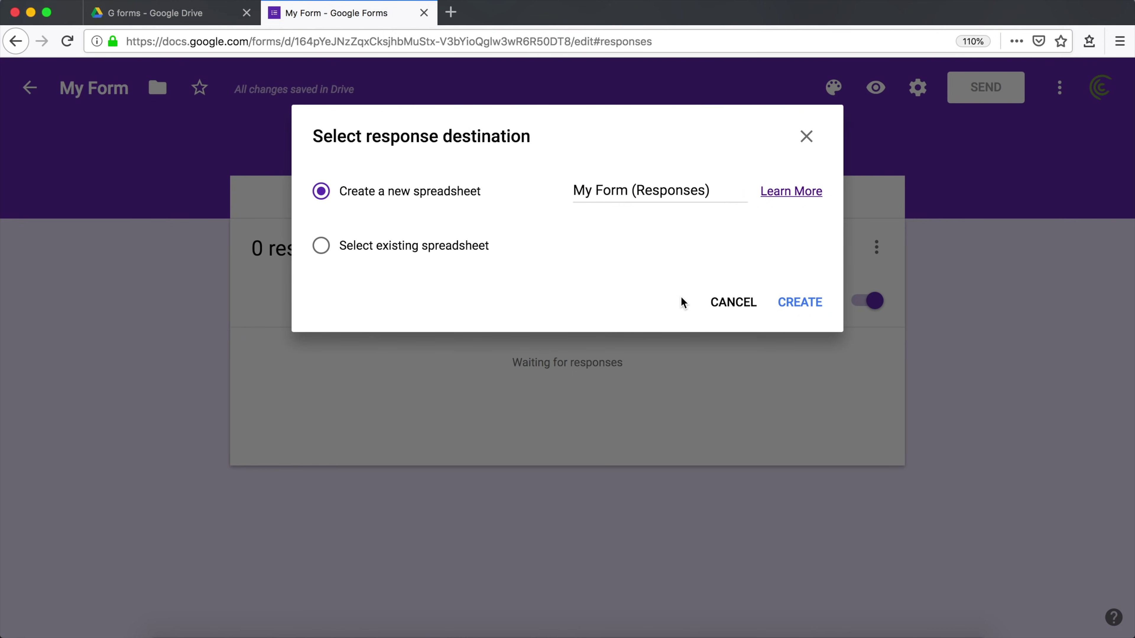
drag(603, 190, 689, 188)
click(342, 263)
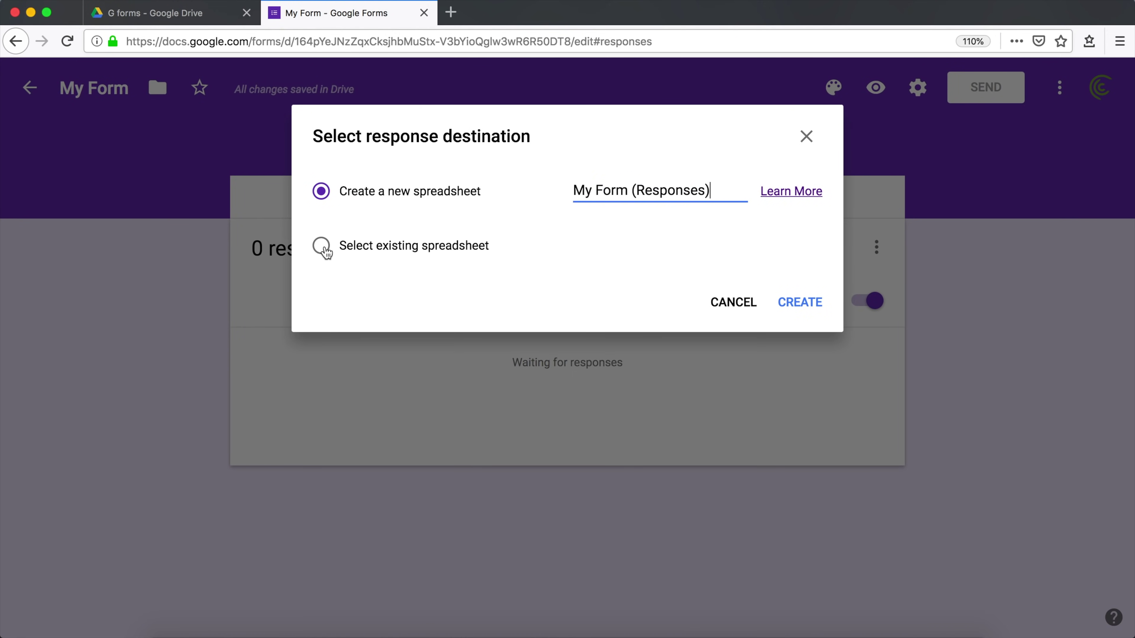
click(322, 246)
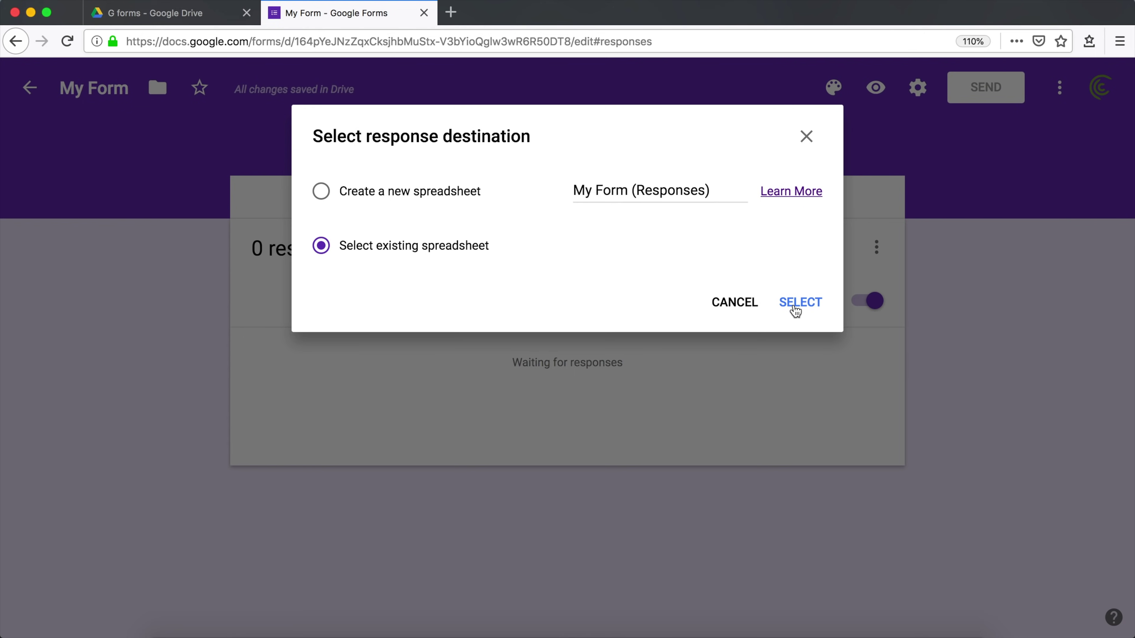
click(796, 308)
click(287, 351)
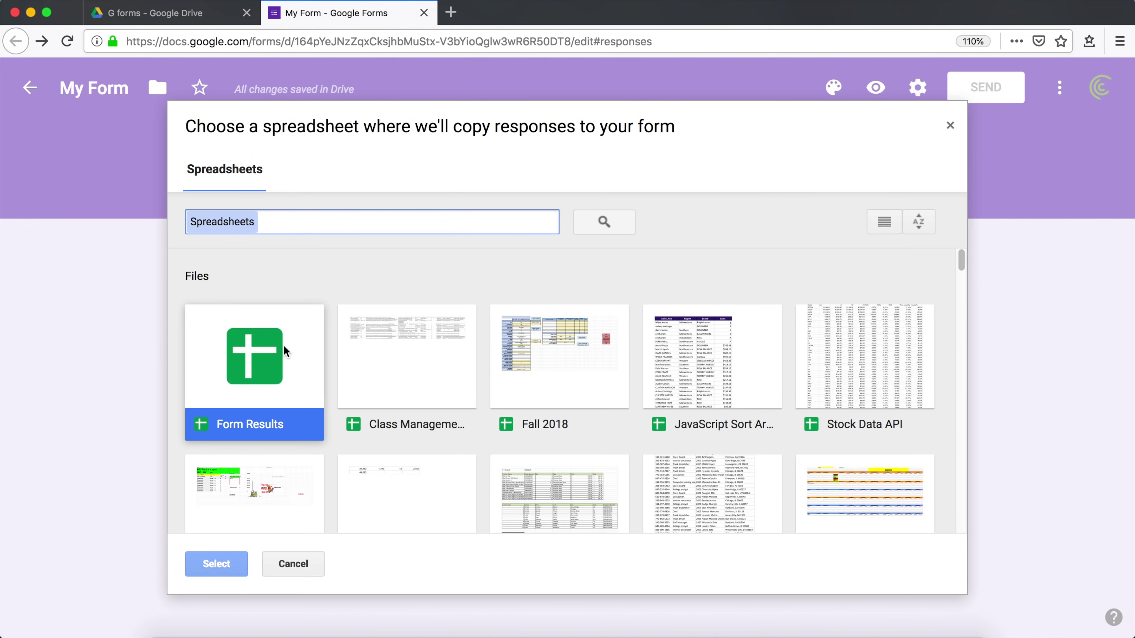
click(218, 565)
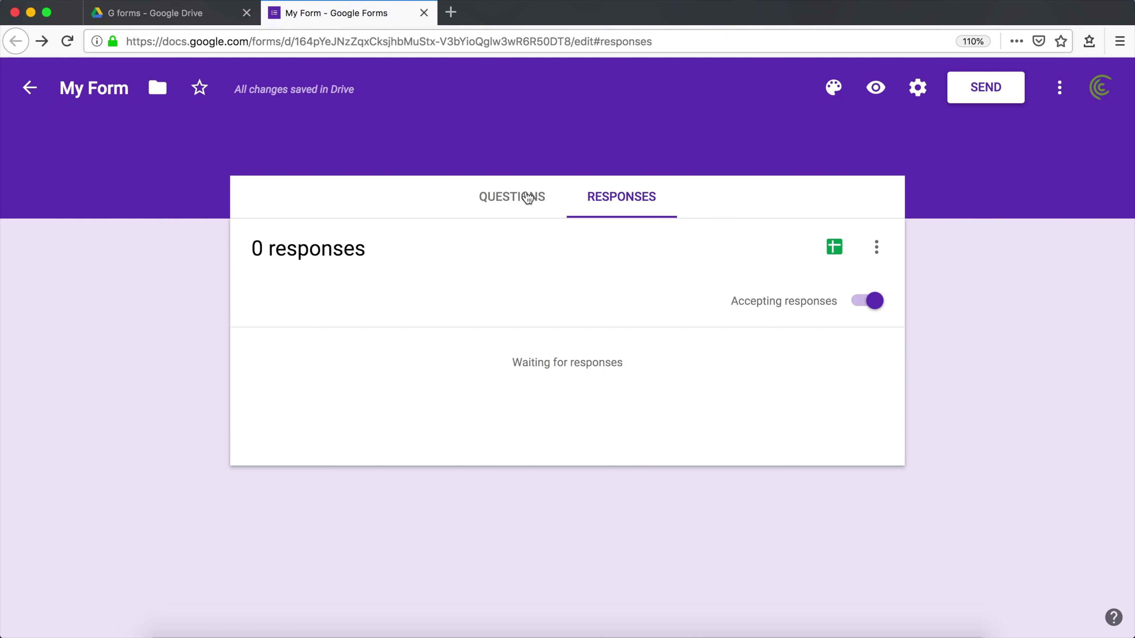
From the Questions view, bring up the theme's header image chooser on Upload photos
click(518, 202)
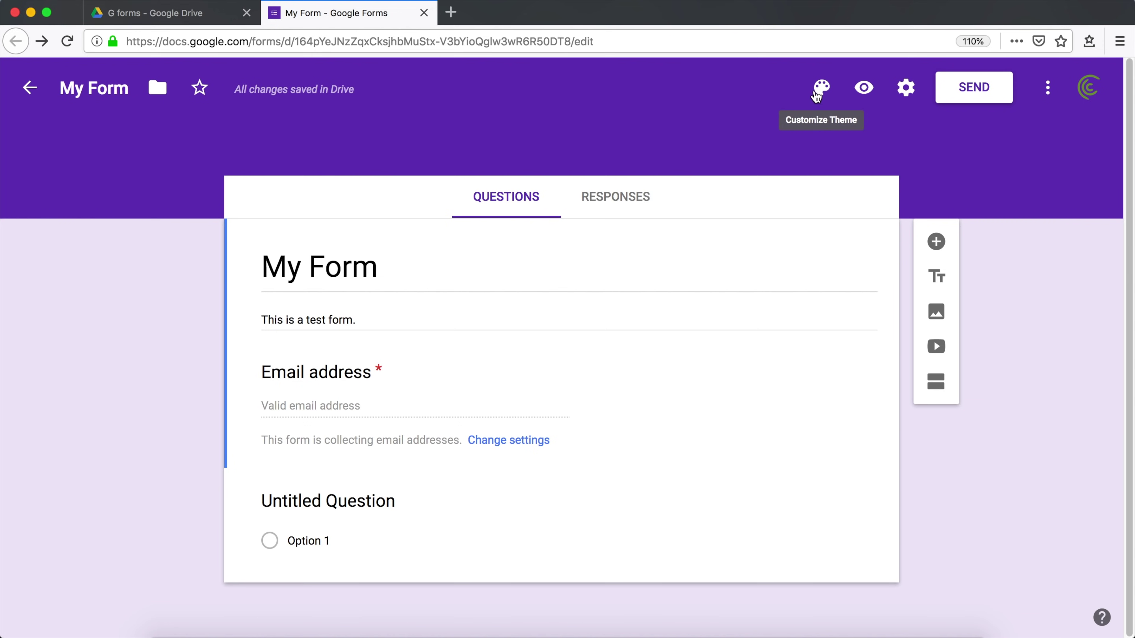
click(822, 88)
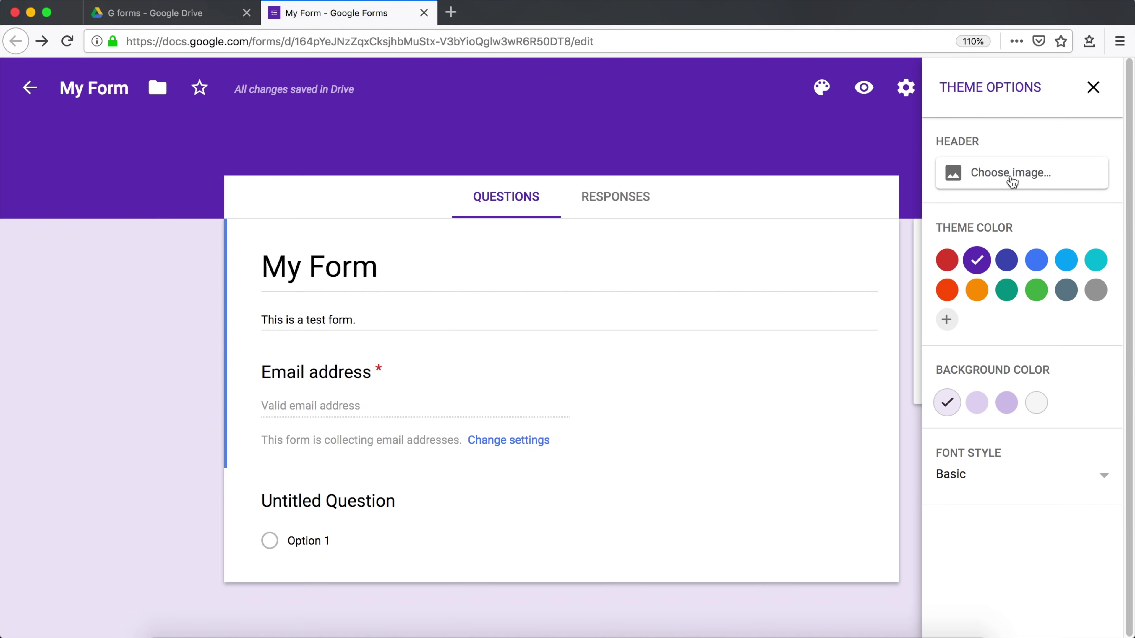
click(995, 177)
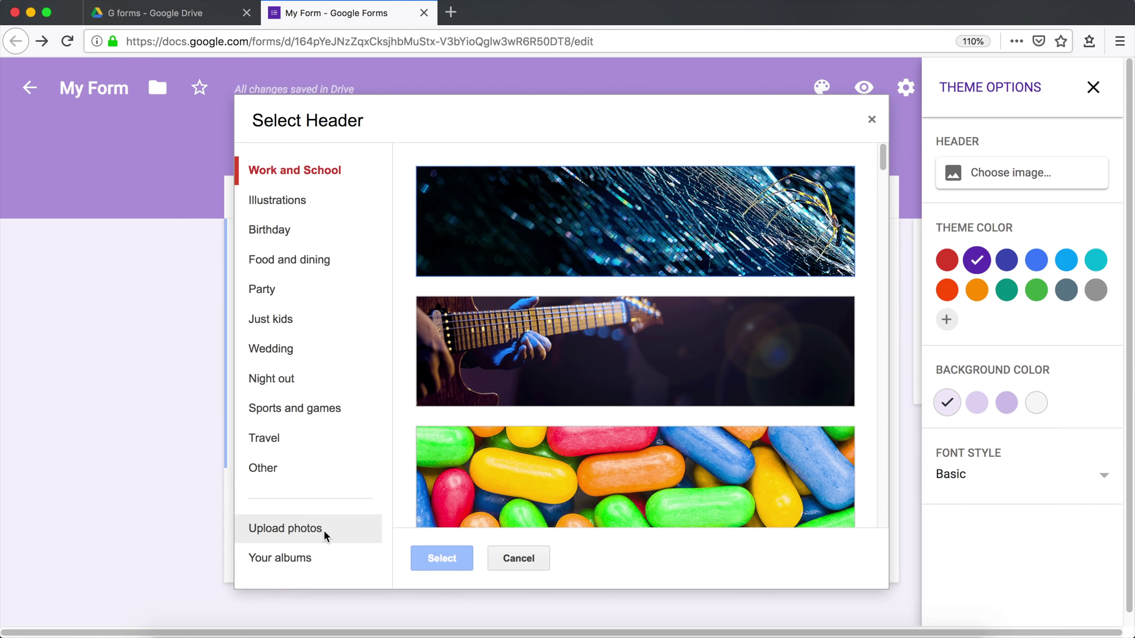
click(324, 543)
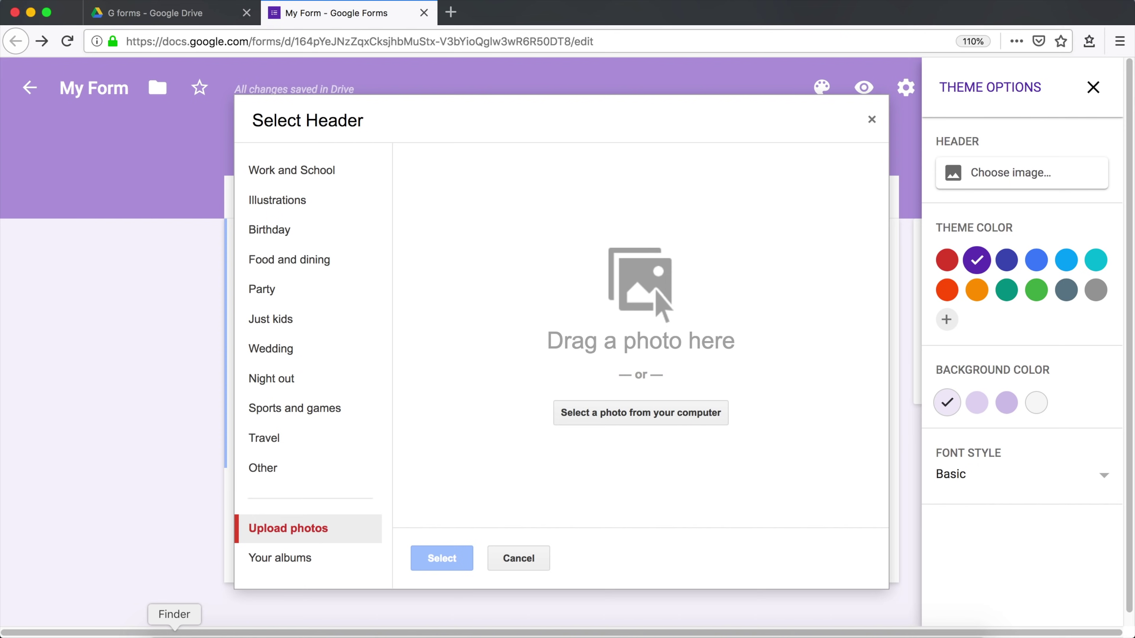
Upload youtubeartworkwordcloud.png, adjust its crop, and use it as the form header
click(174, 632)
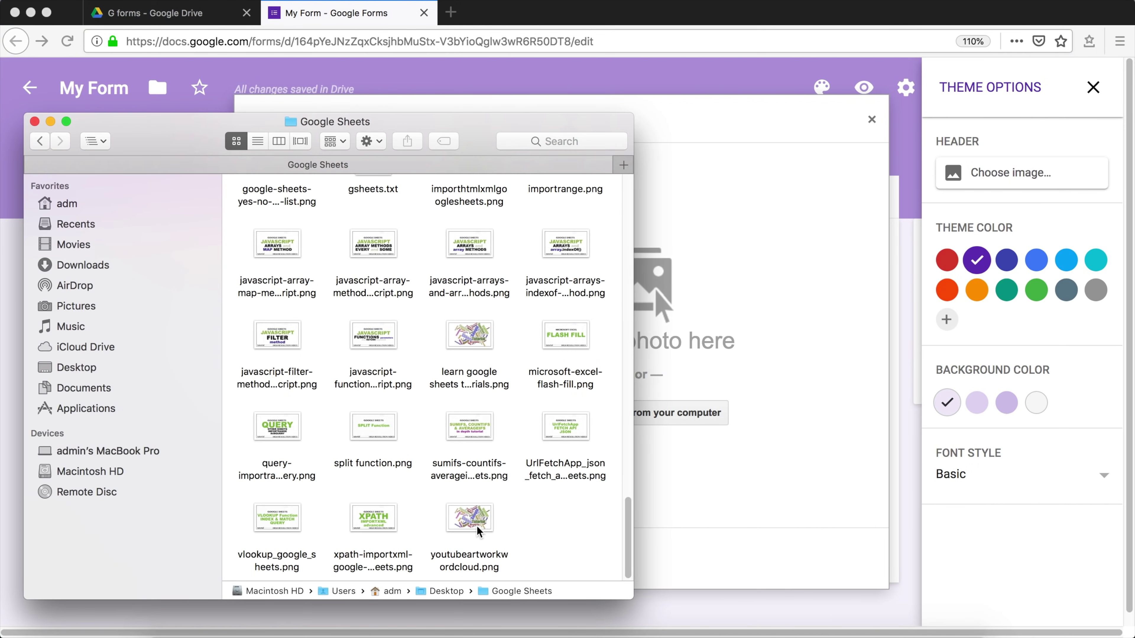
drag(466, 523, 710, 349)
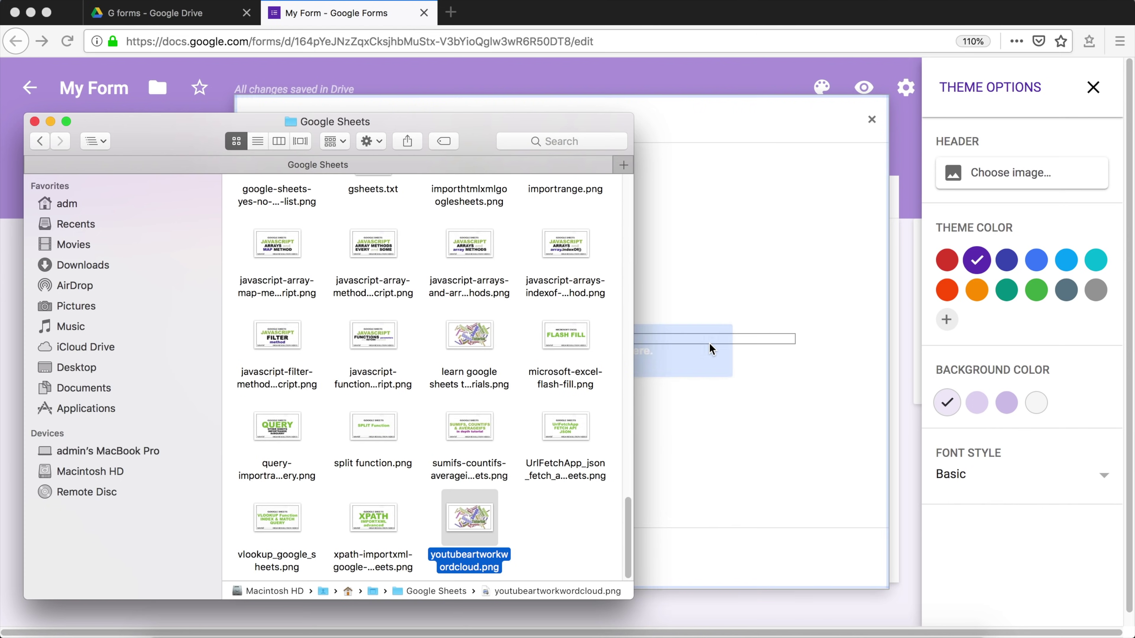
click(687, 117)
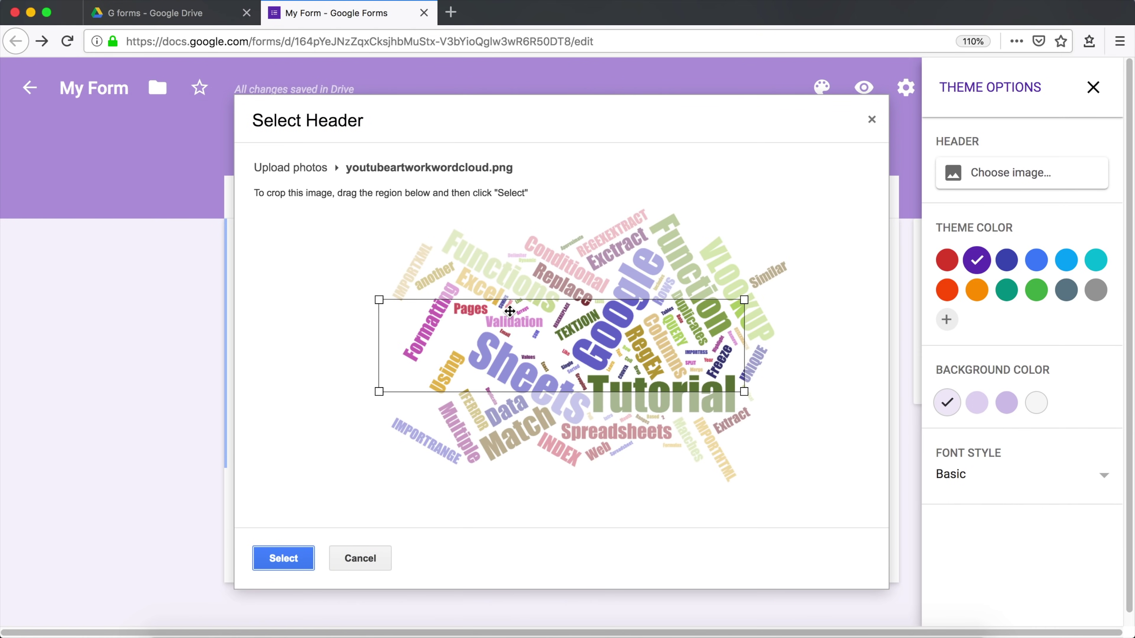
drag(510, 311, 429, 228)
drag(684, 314, 846, 393)
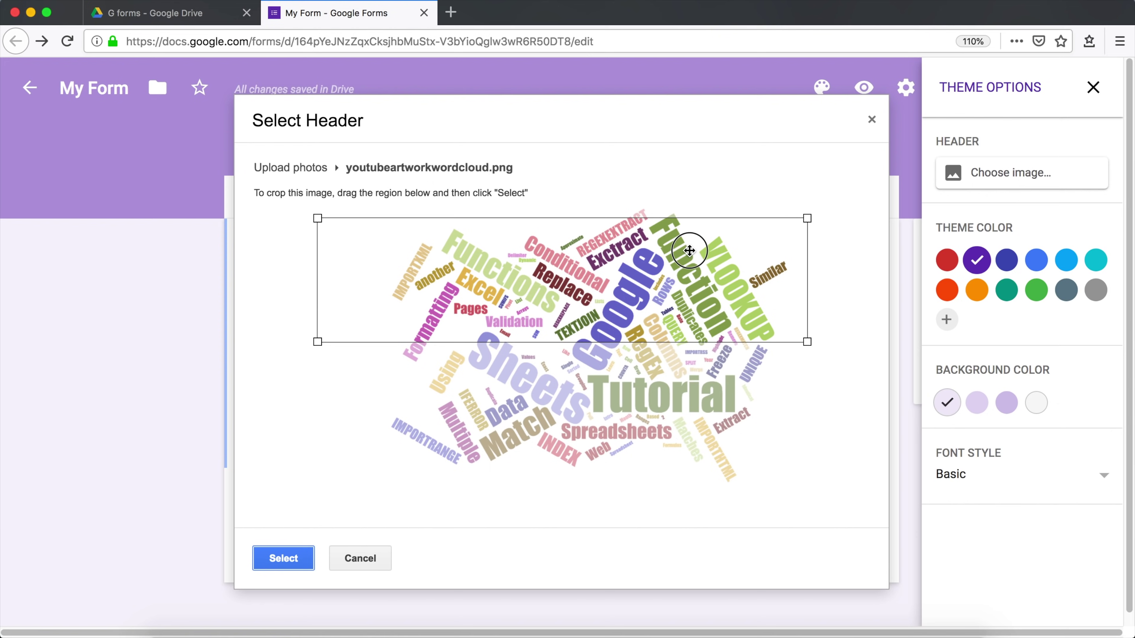
drag(691, 247, 692, 256)
click(273, 554)
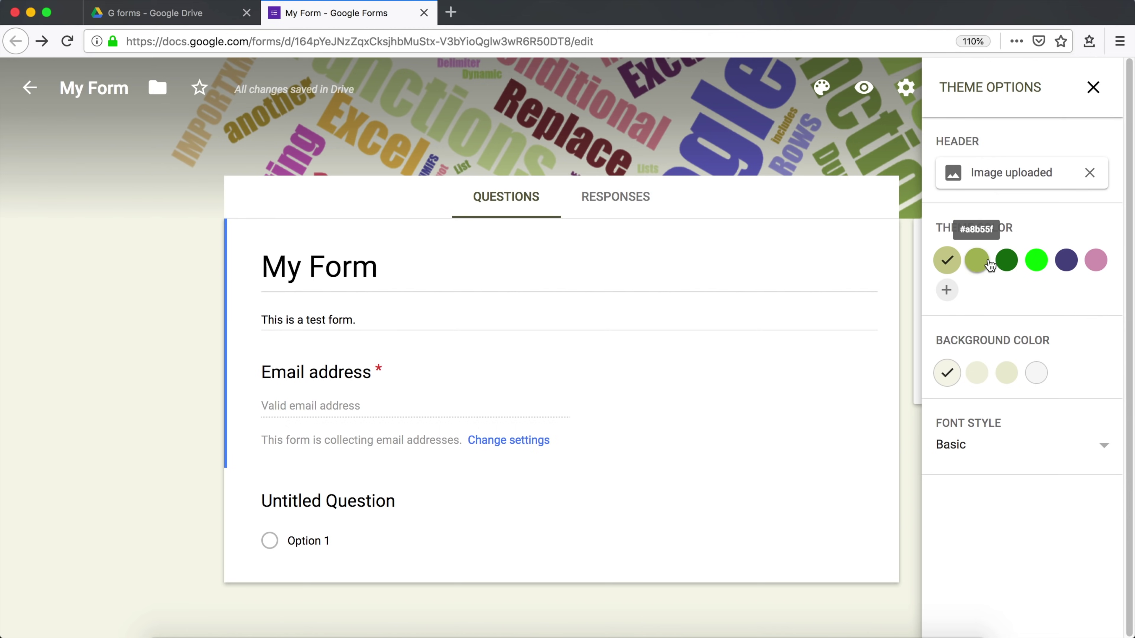
Set the theme colour to a custom white (#ffffff)
click(1005, 262)
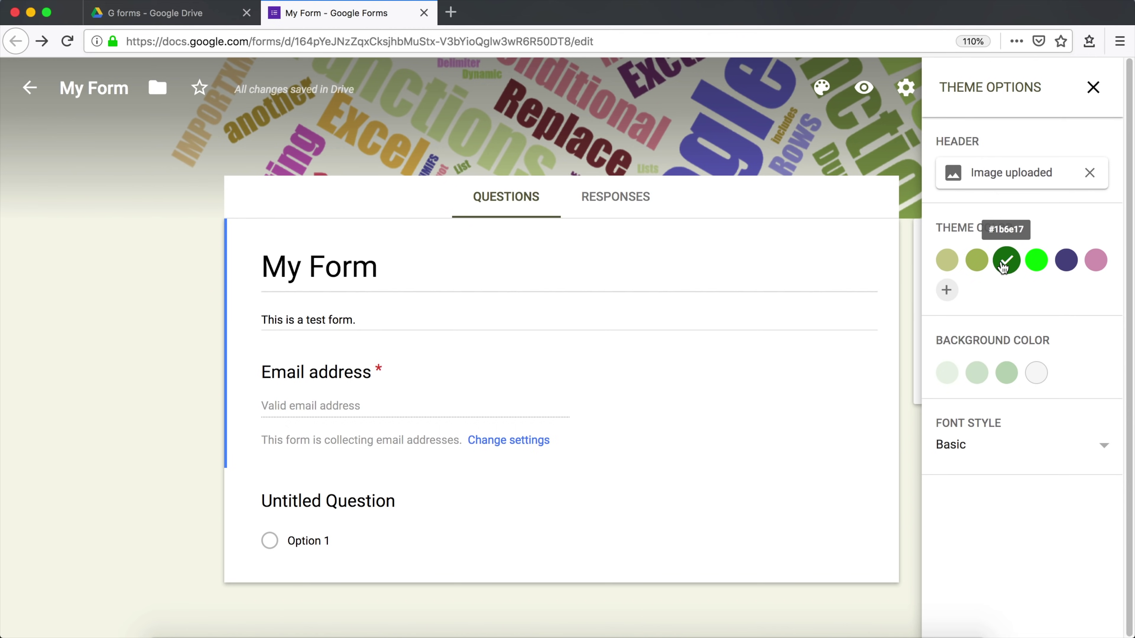
click(979, 263)
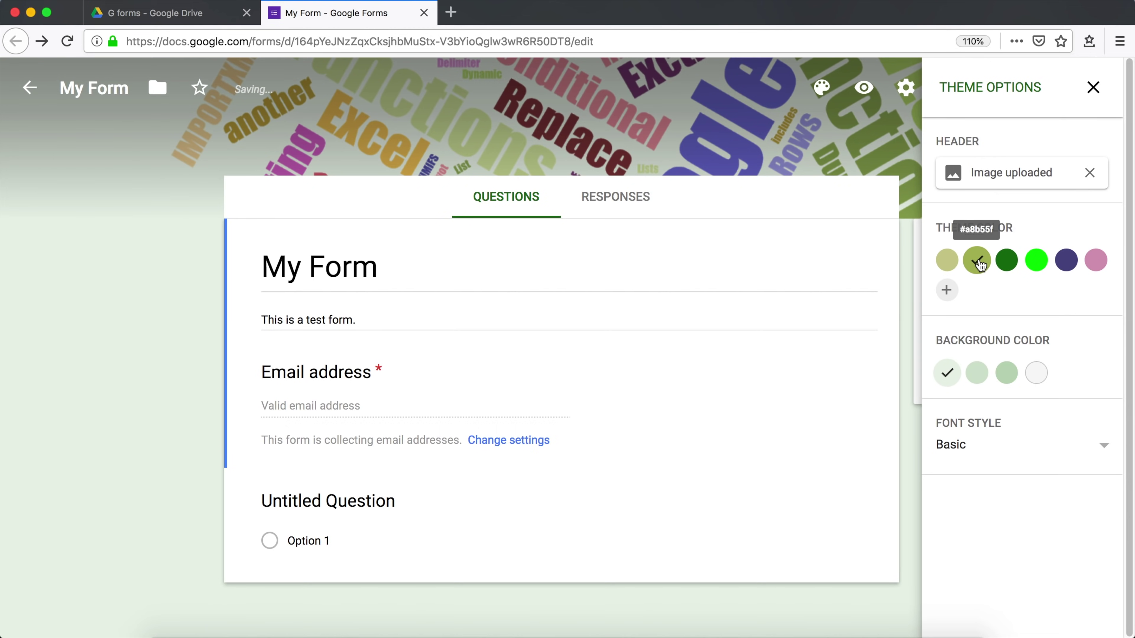
click(947, 292)
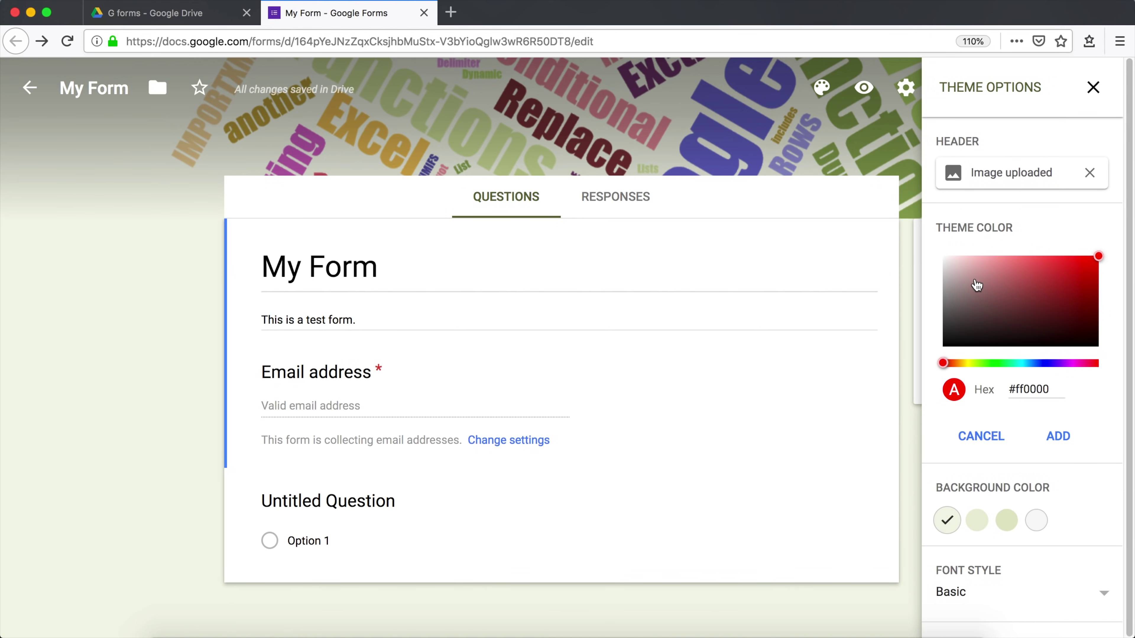
drag(985, 268, 930, 245)
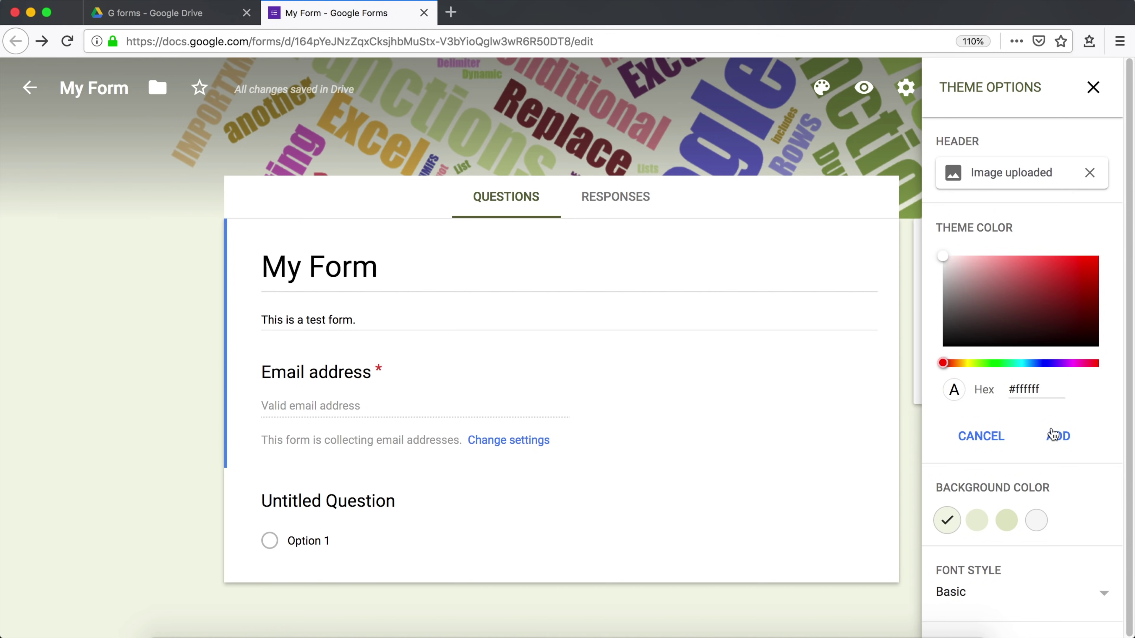
click(1057, 436)
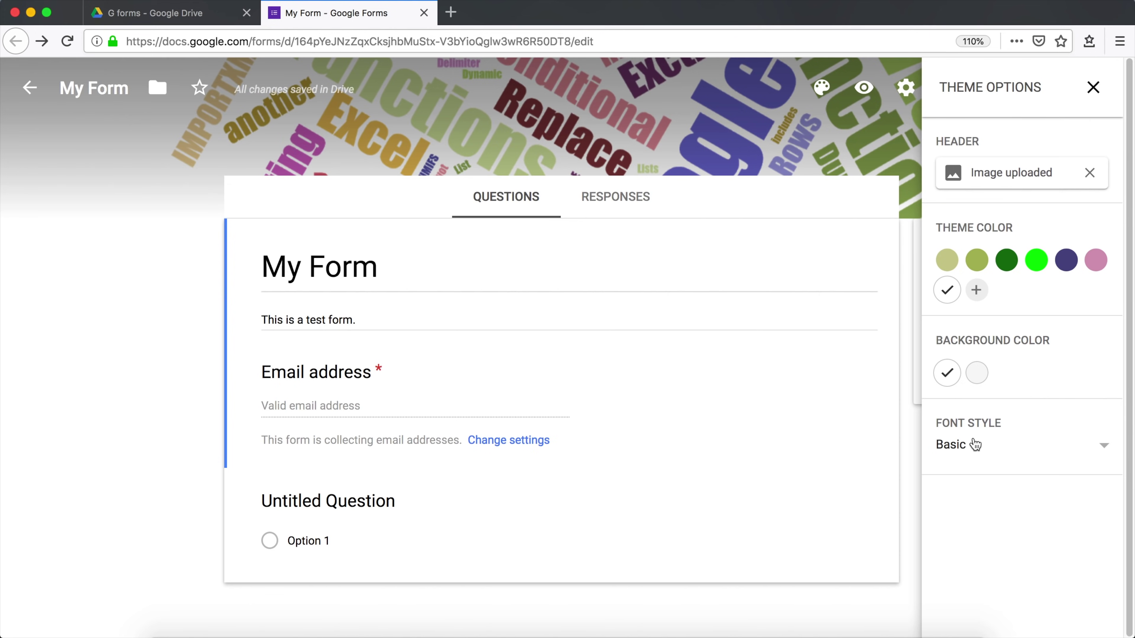
Keep the Basic font style and close the theme options
click(1074, 451)
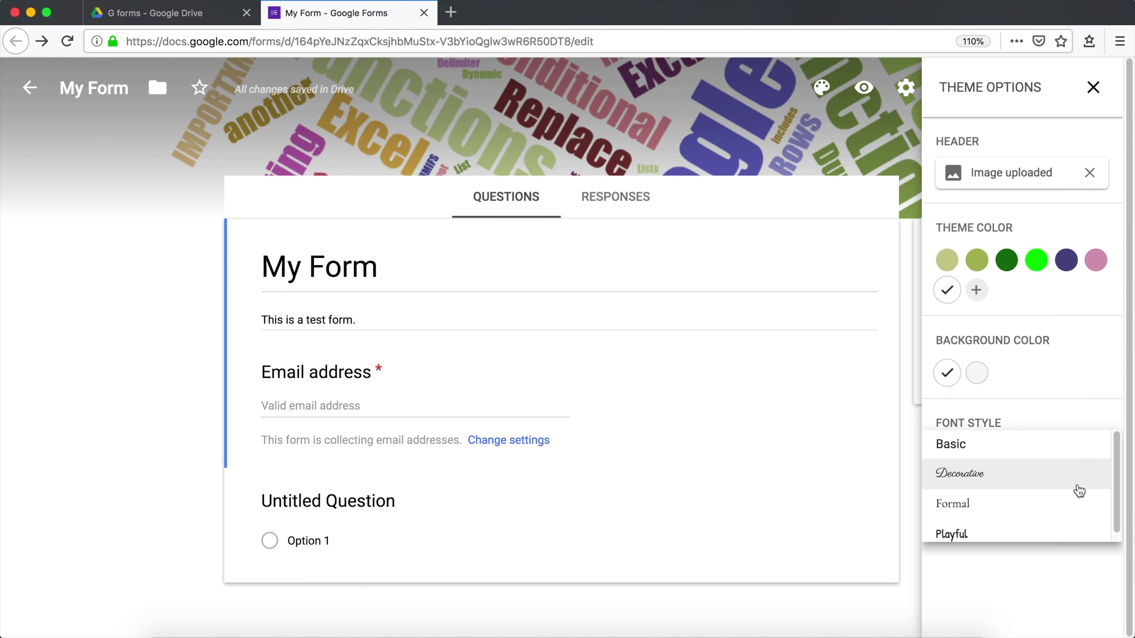
scroll(1078, 491, down, 1)
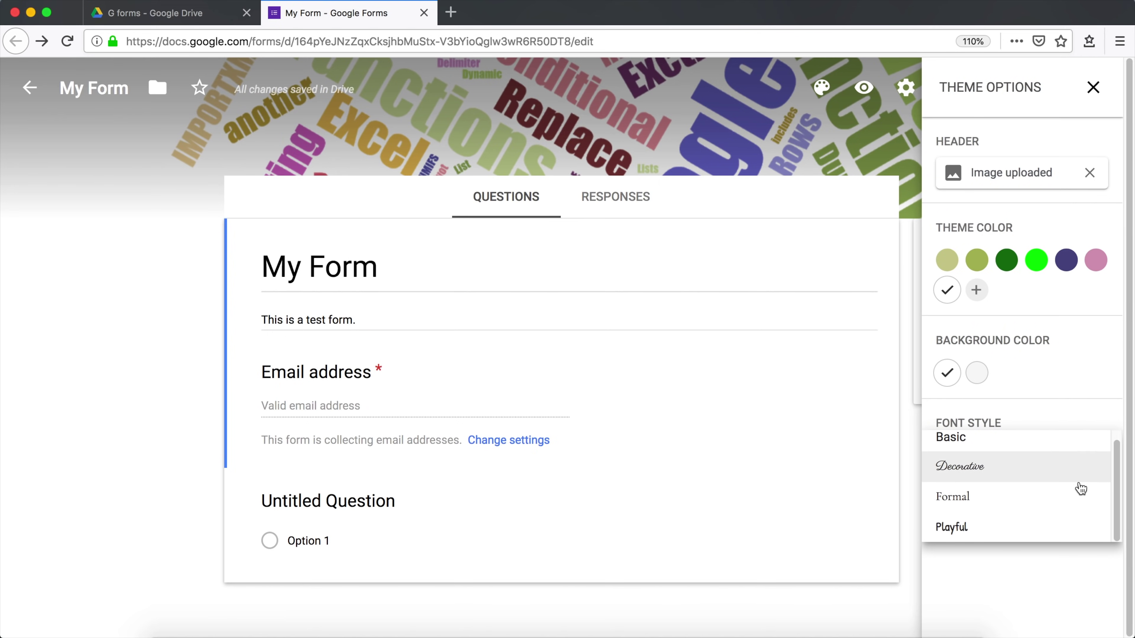
click(1006, 448)
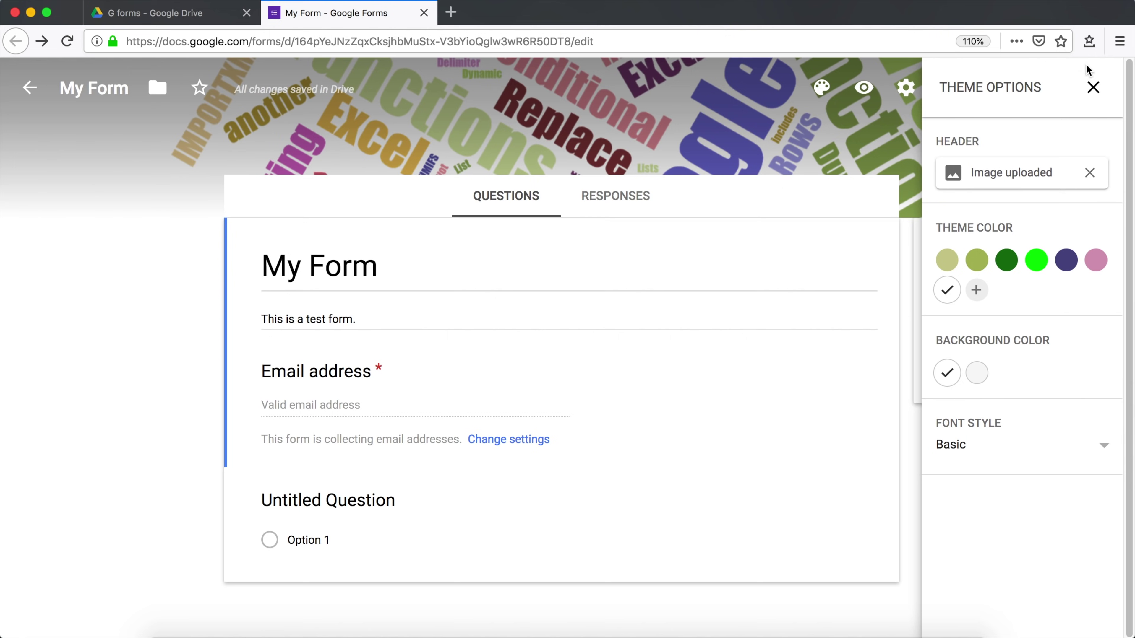
click(1093, 88)
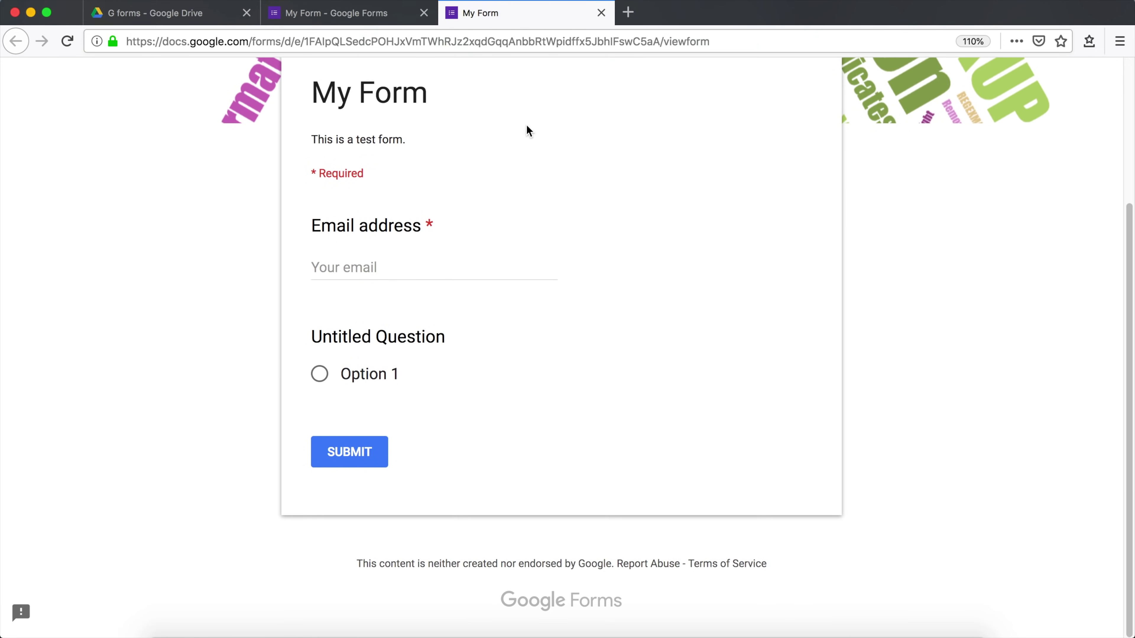
scroll(527, 151, up, 4)
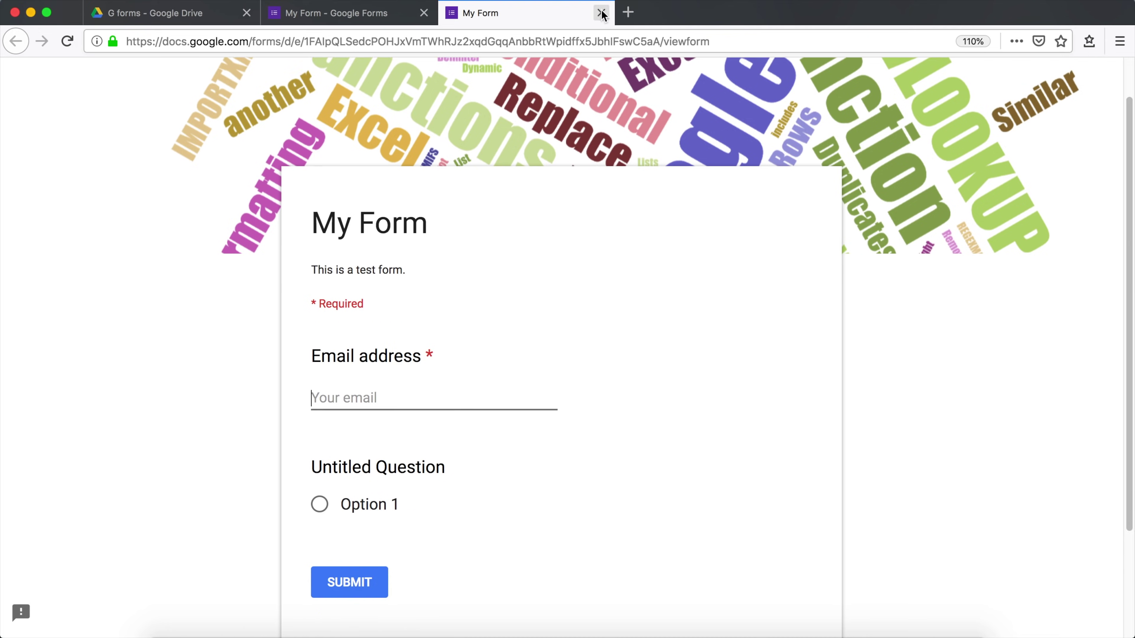
click(602, 13)
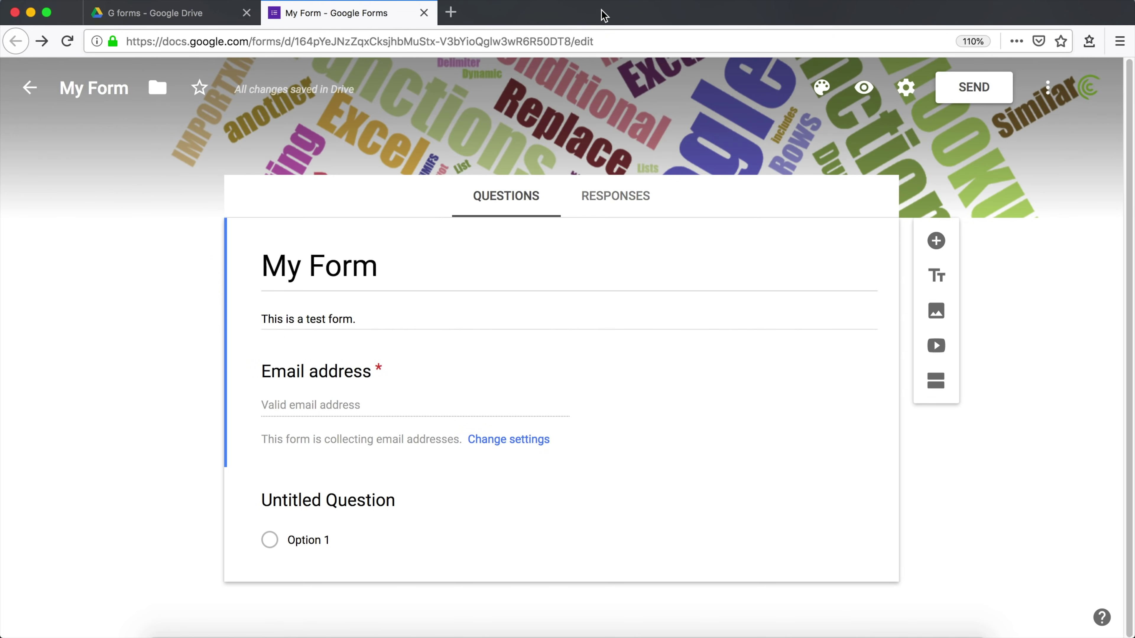
Add a required short-answer question titled 'Your Name'
click(936, 241)
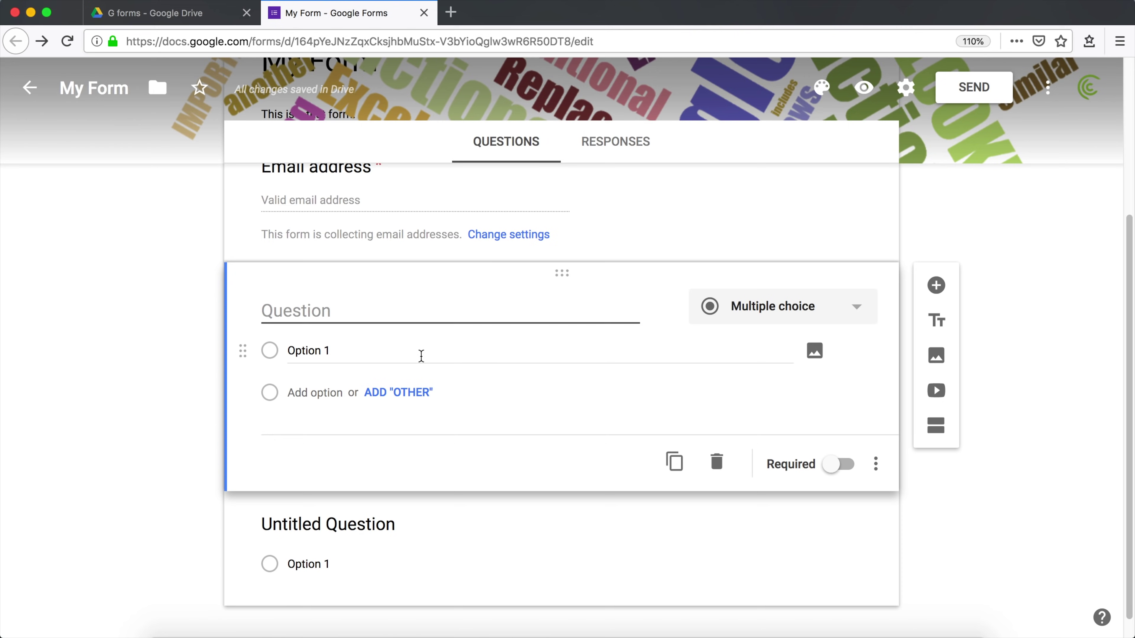
scroll(423, 356, up, 2)
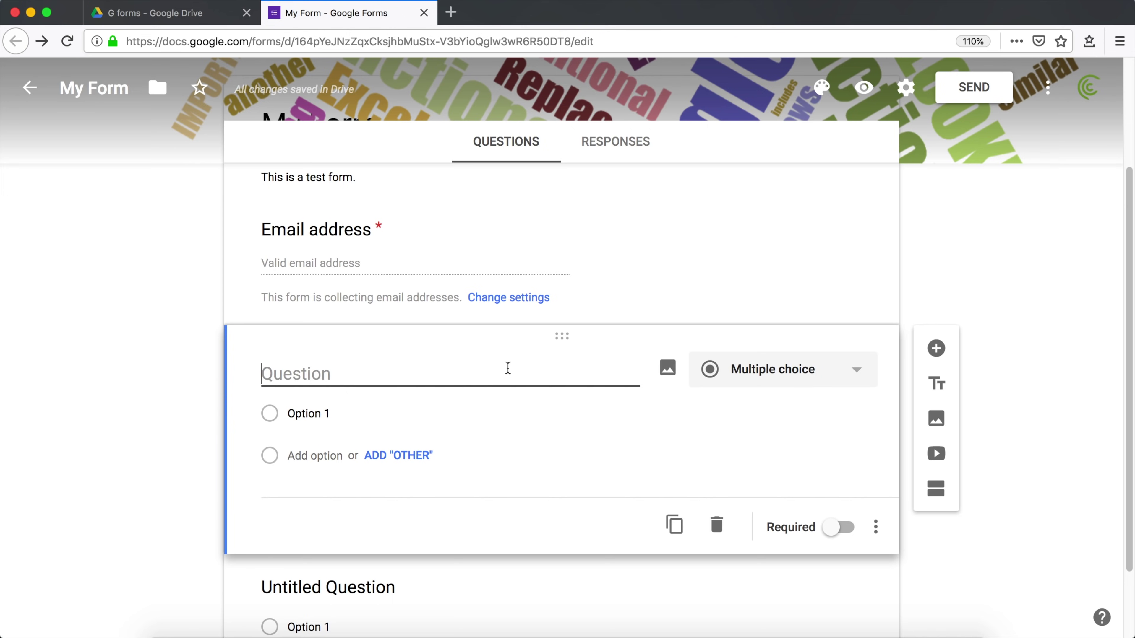
click(833, 377)
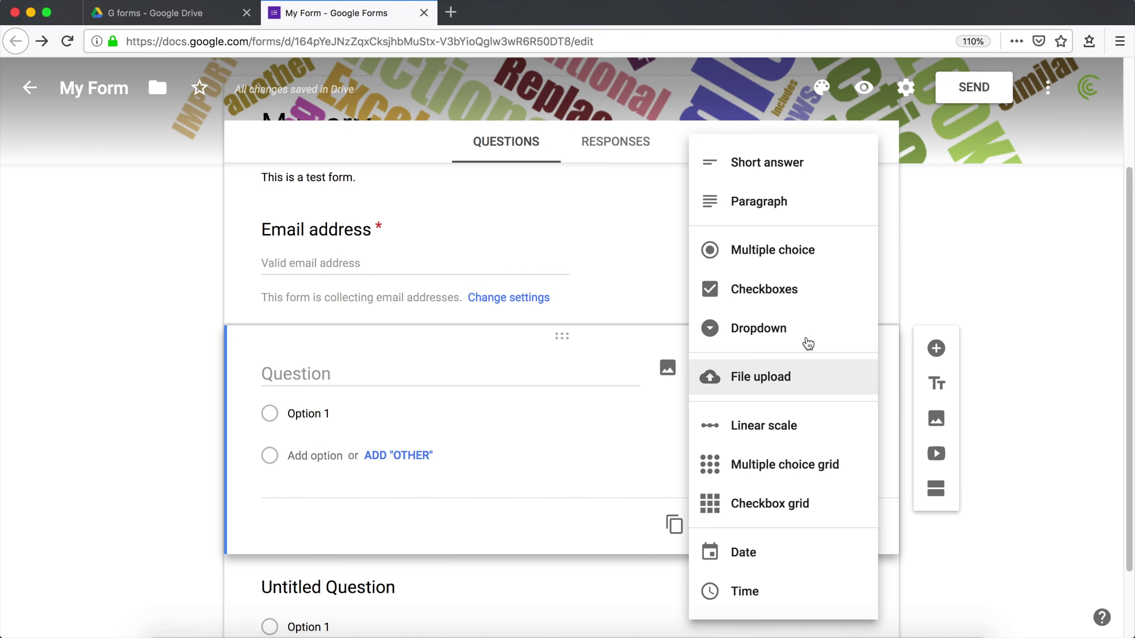
click(784, 167)
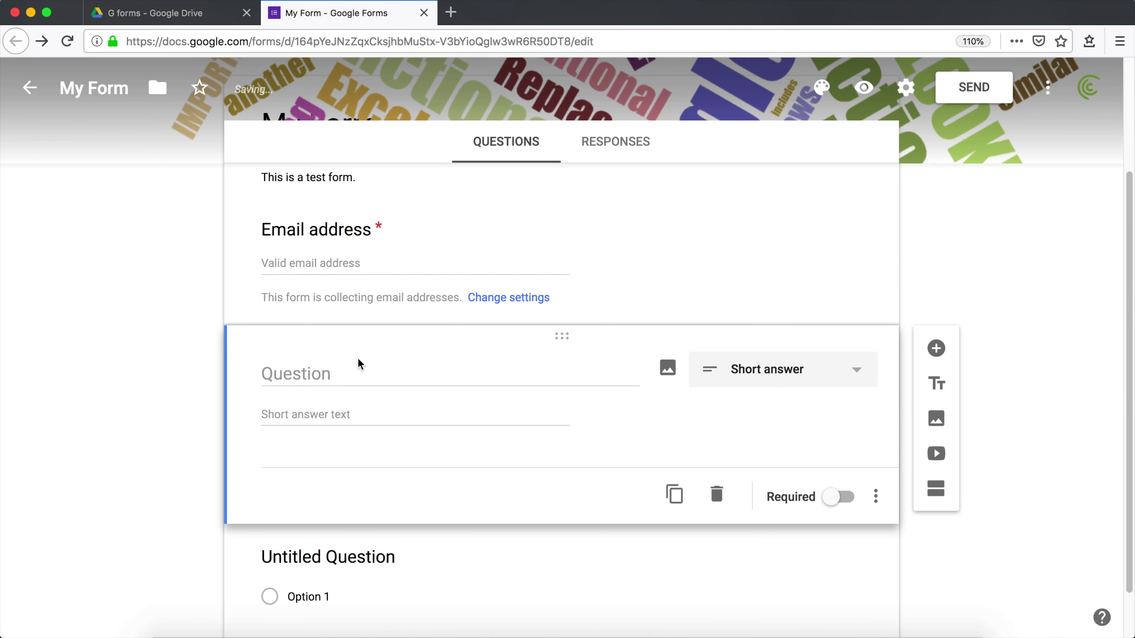
click(367, 365)
text(Y)
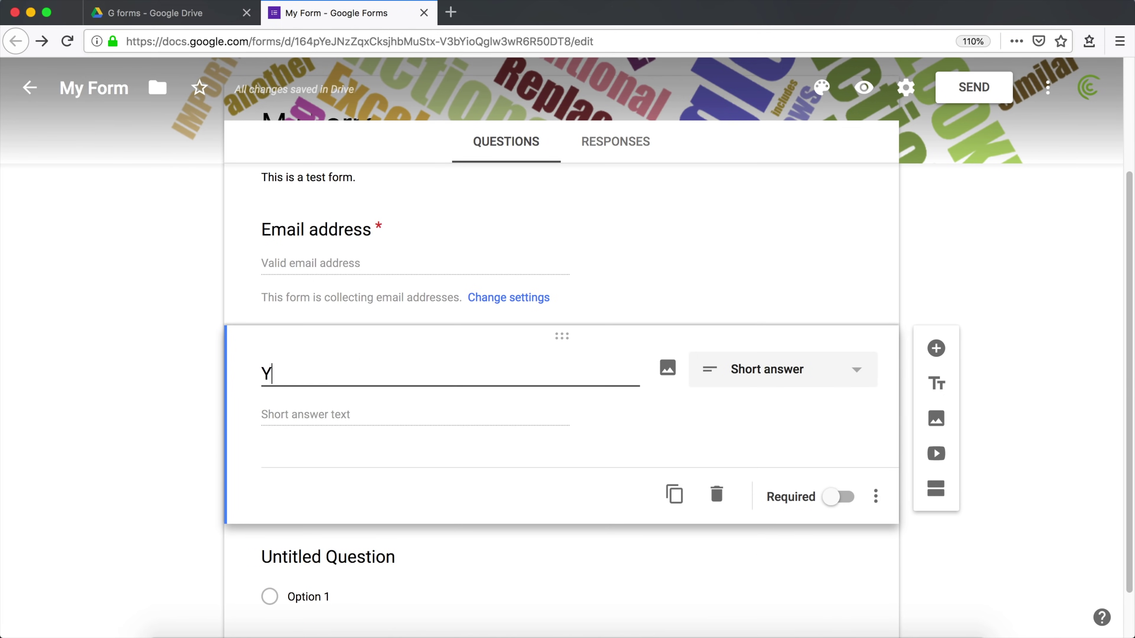
text(our Name)
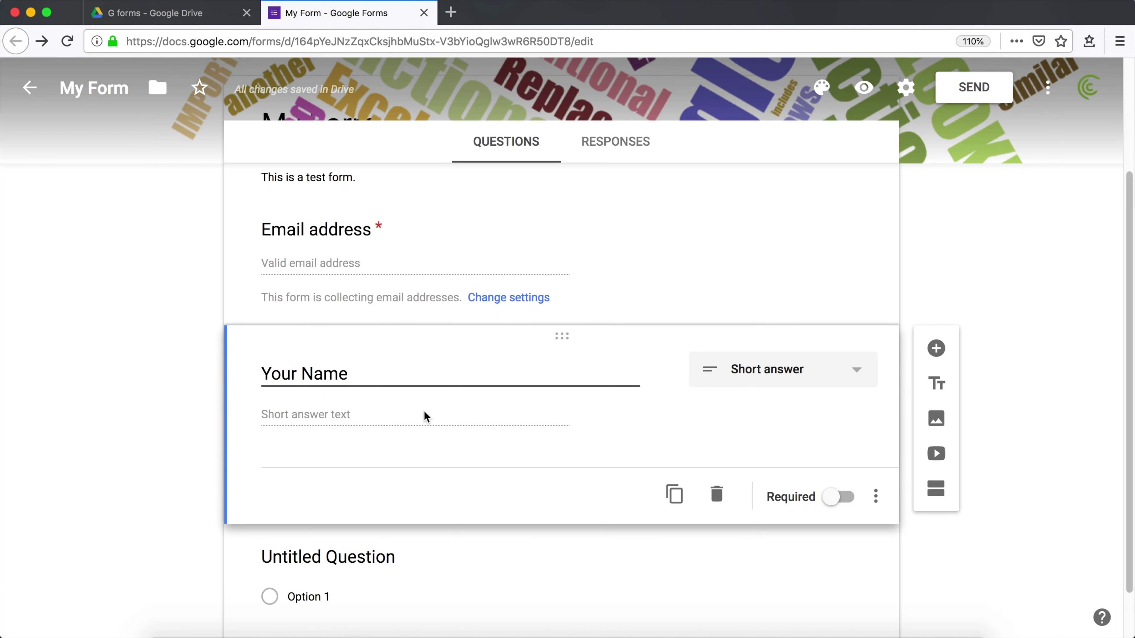
click(839, 506)
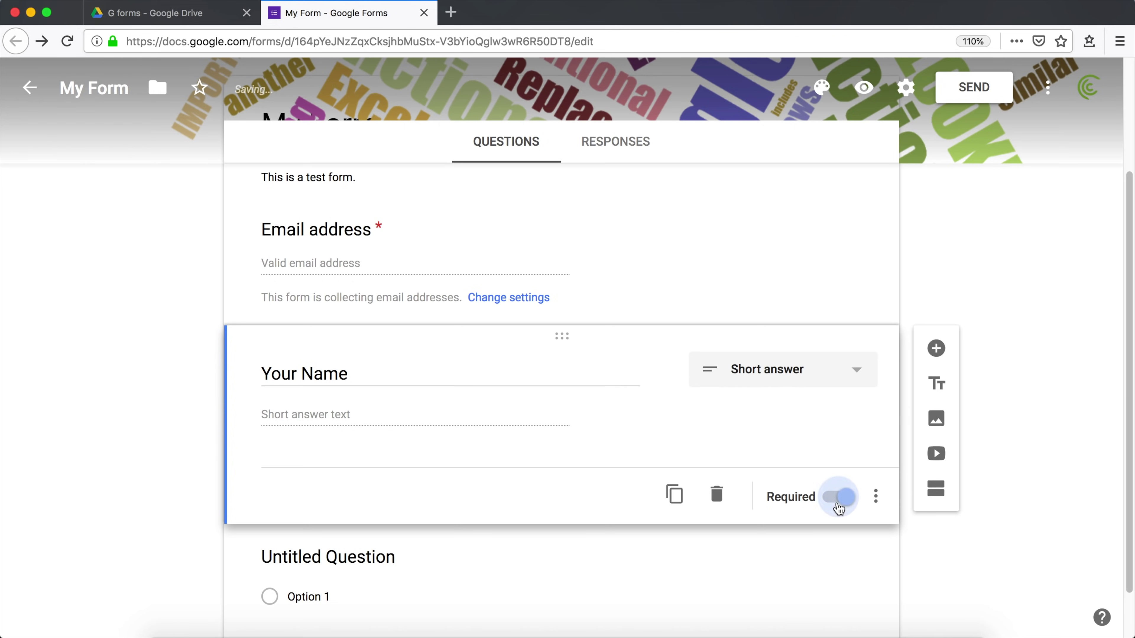
scroll(606, 416, down, 3)
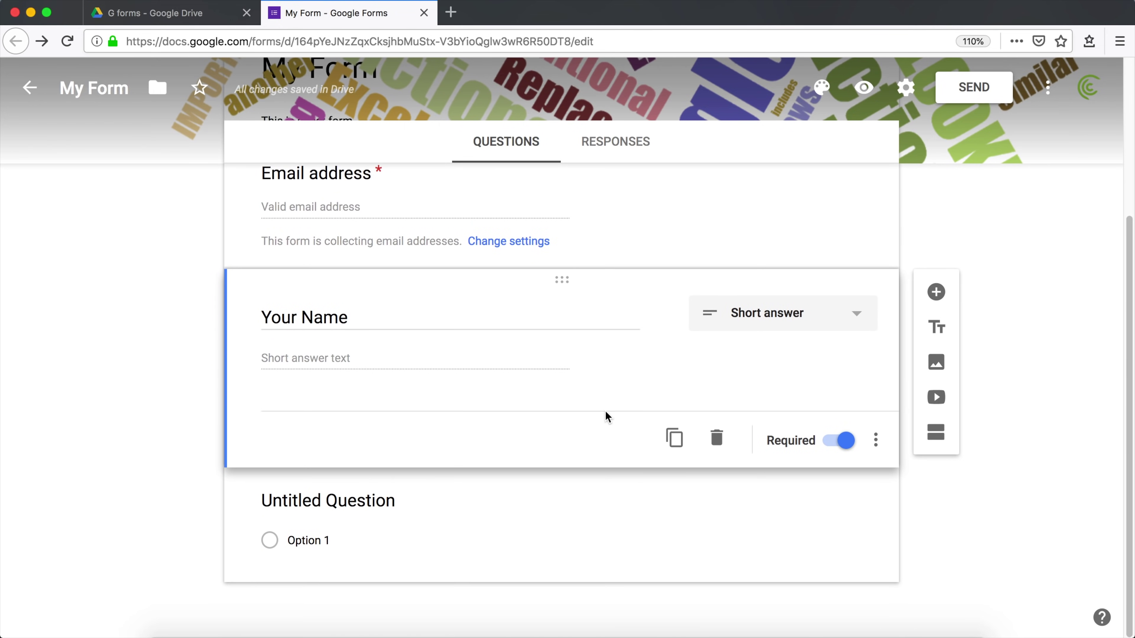
click(477, 539)
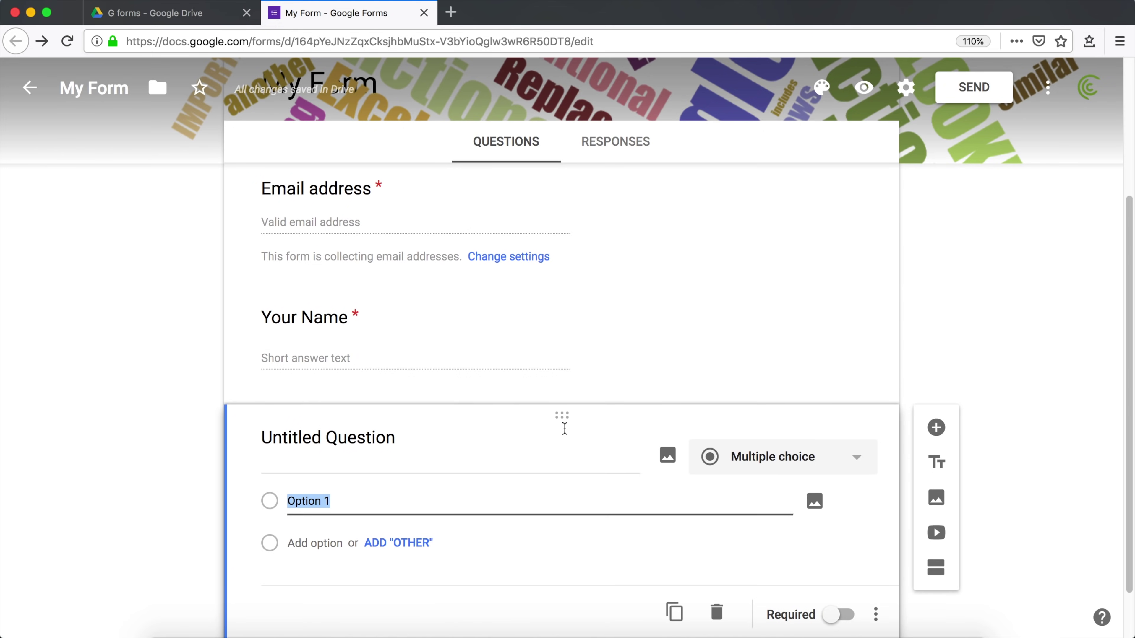
scroll(562, 428, down, 2)
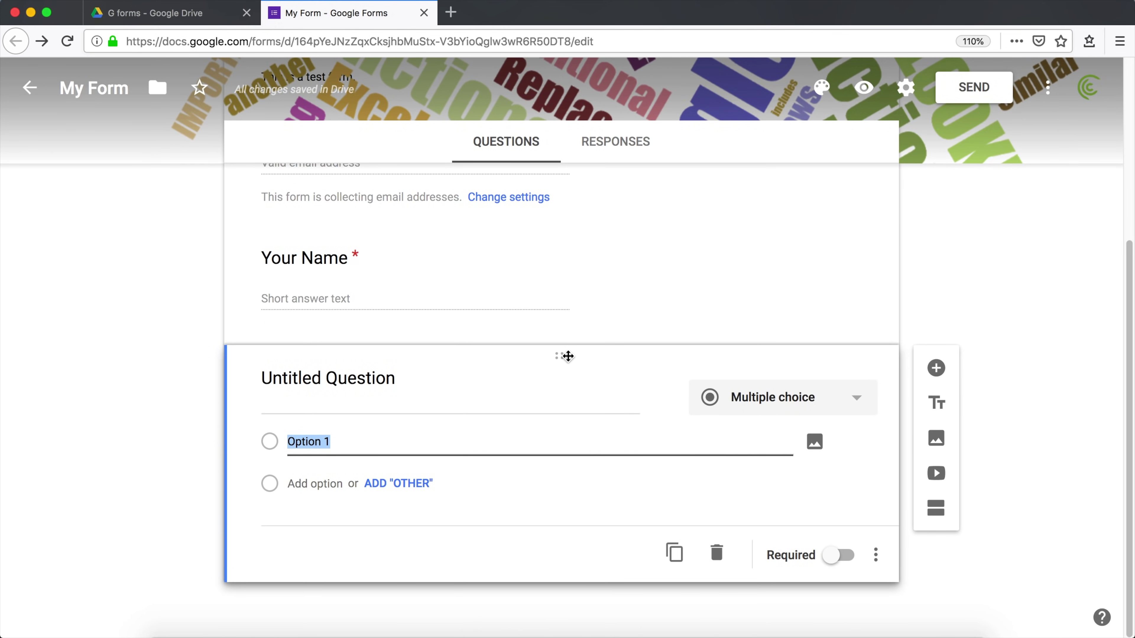
drag(563, 355, 515, 302)
drag(560, 343, 523, 525)
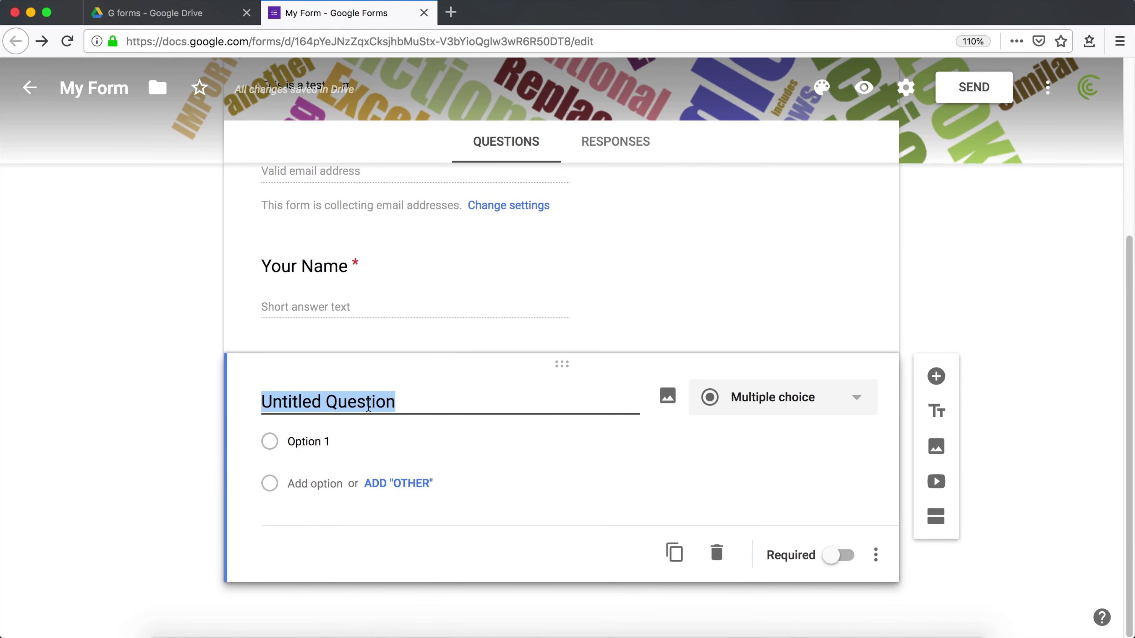
click(768, 408)
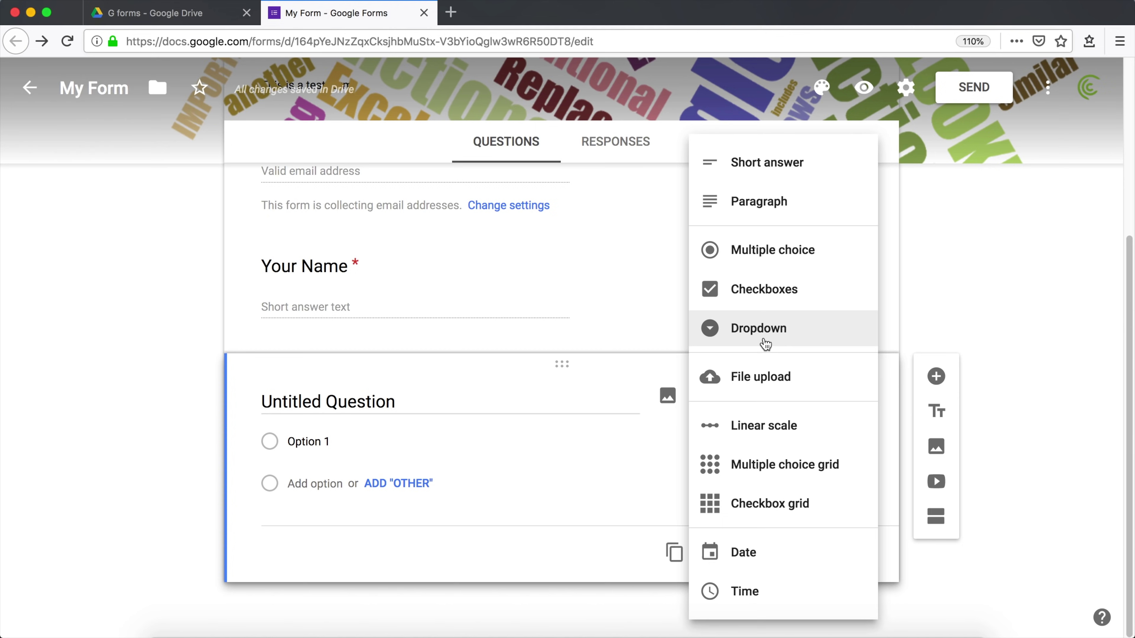
Retitle the question 'Your Favorite Spreadsheet Application' and keep it multiple choice
click(761, 254)
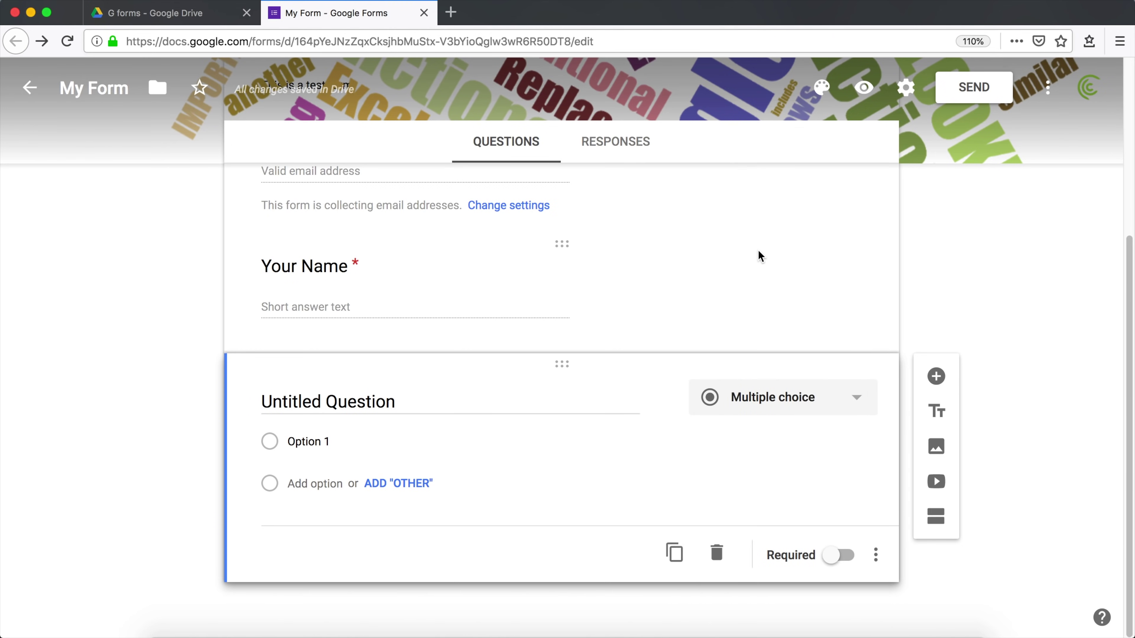
click(339, 404)
double_click(338, 404)
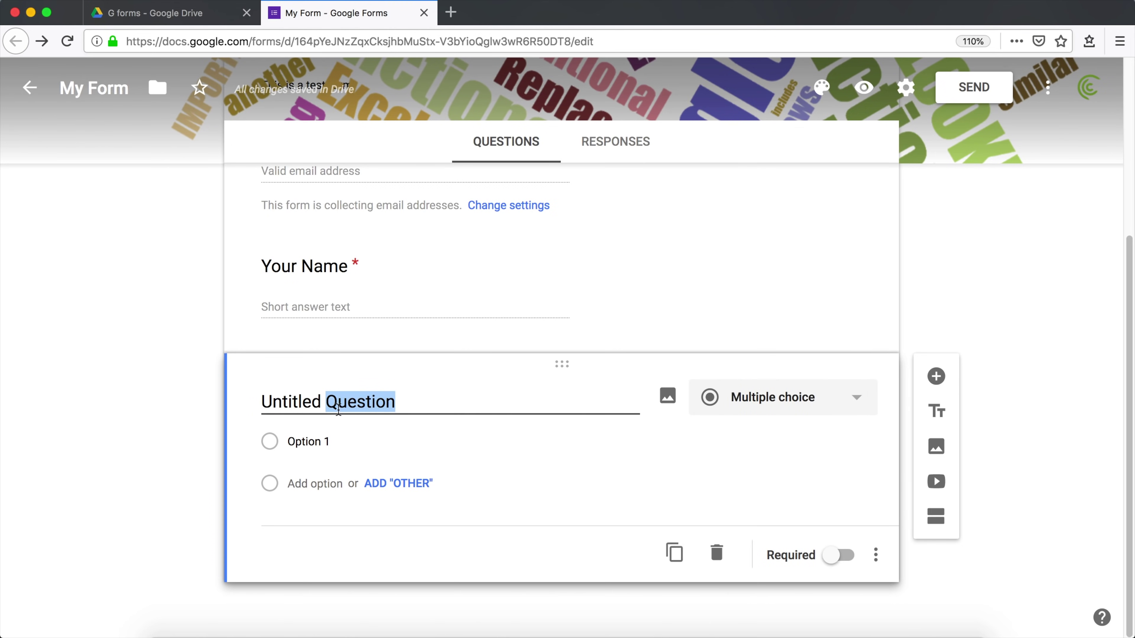
key(BackSpace)
key(BackSpace)
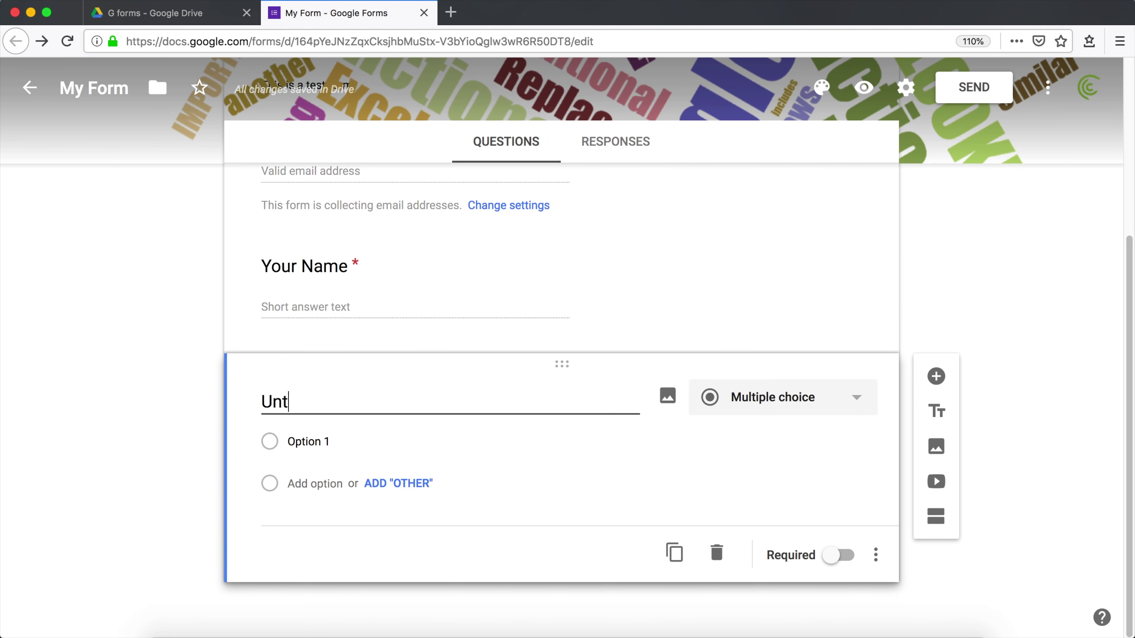
key(BackSpace)
key(BackSpace)
key(BackSpace)
text(Your Fa)
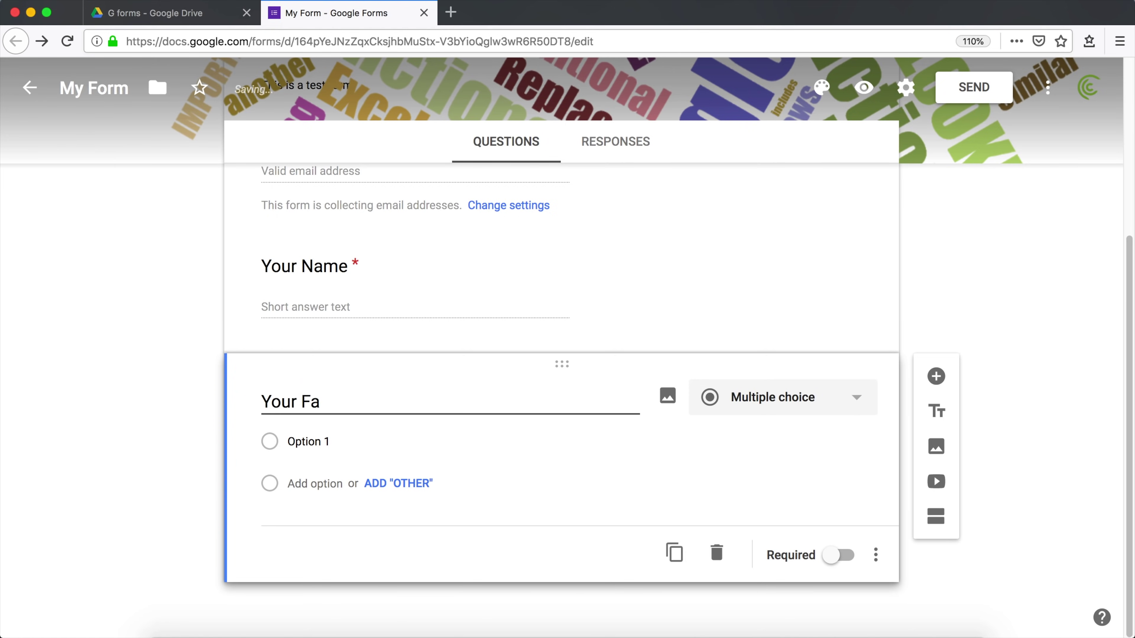
text(vorite )
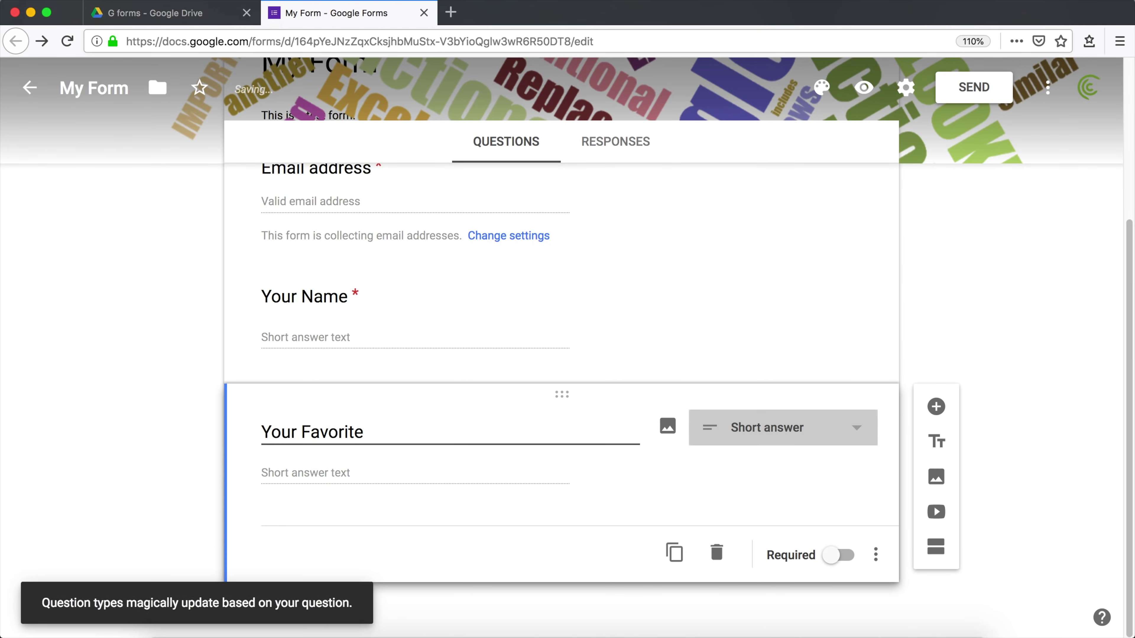
text(Spreadsheet A)
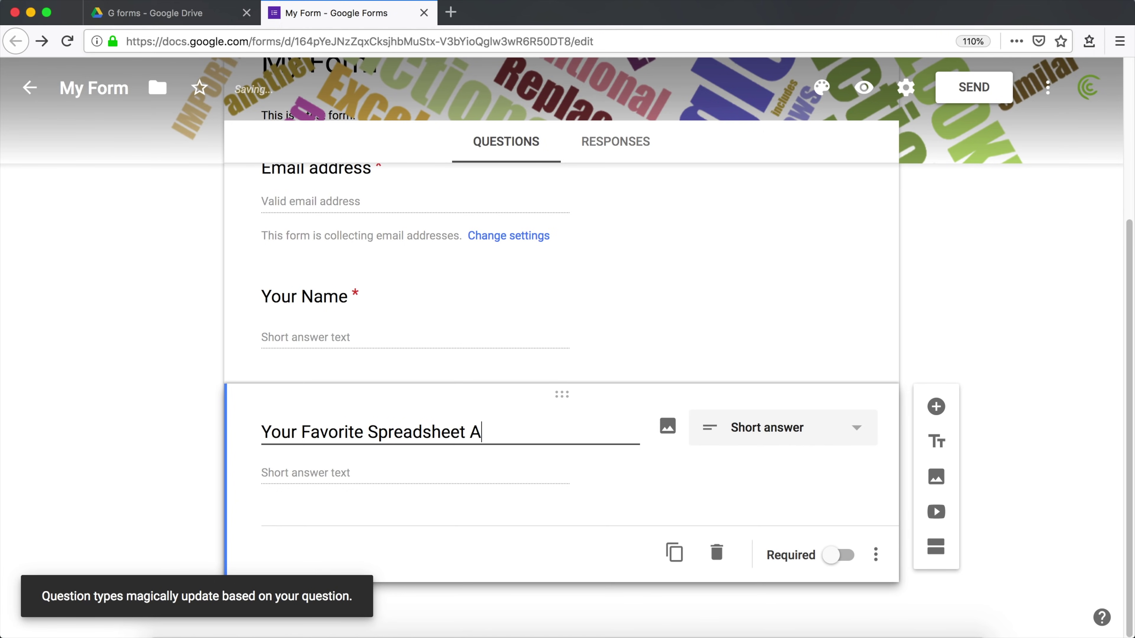
text(pplication)
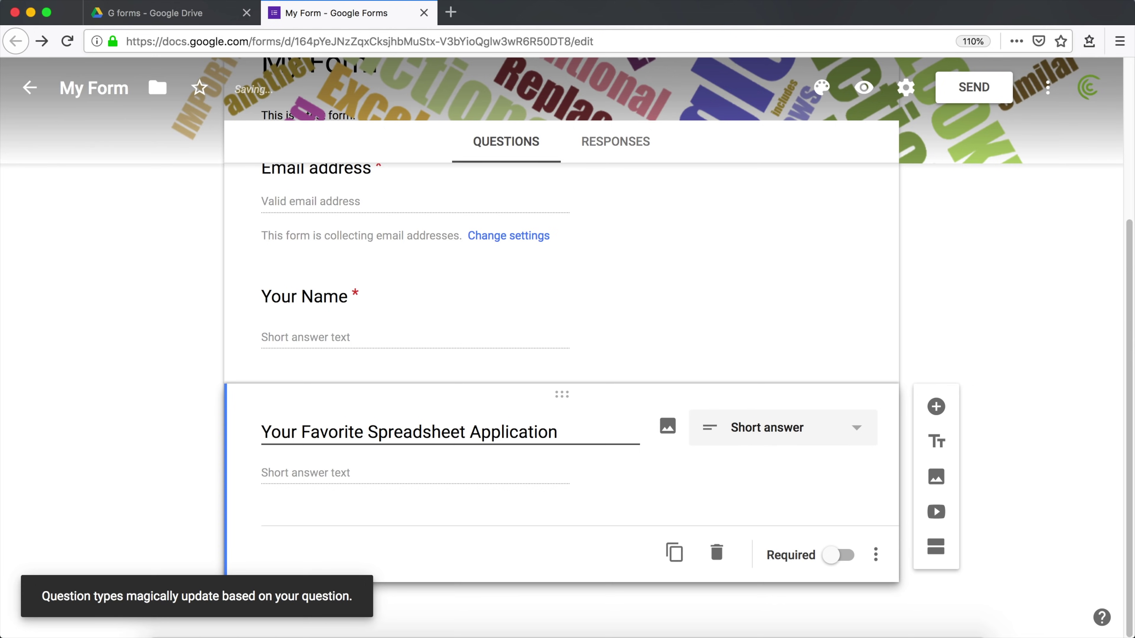
click(760, 426)
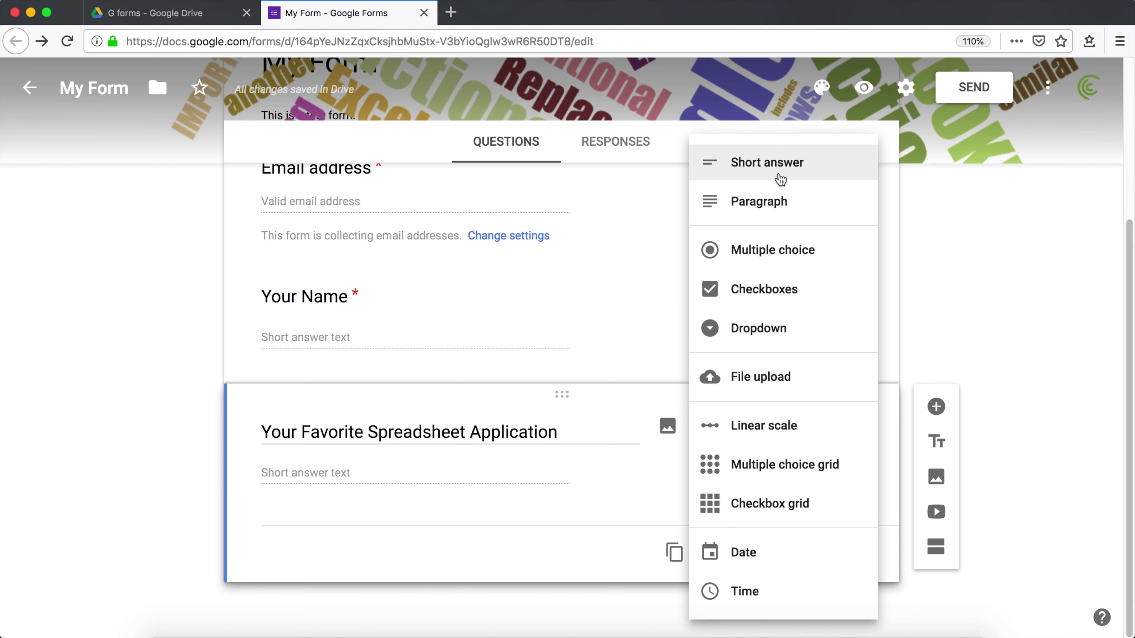
click(772, 253)
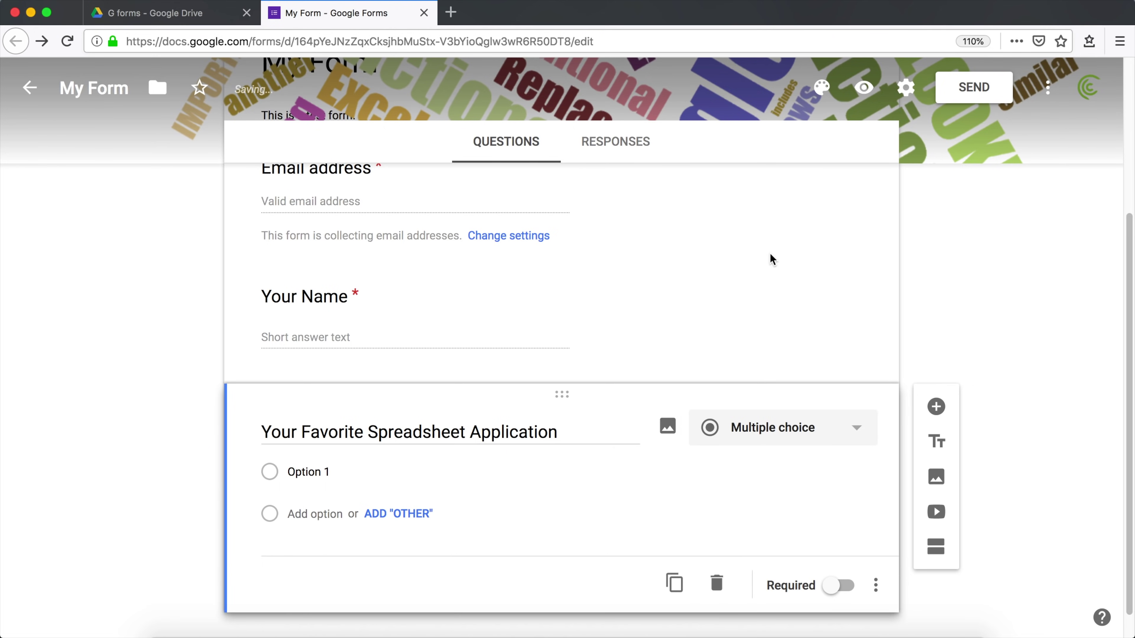
Fill in the answer options Google Sheets, Excel and Numbers
click(334, 473)
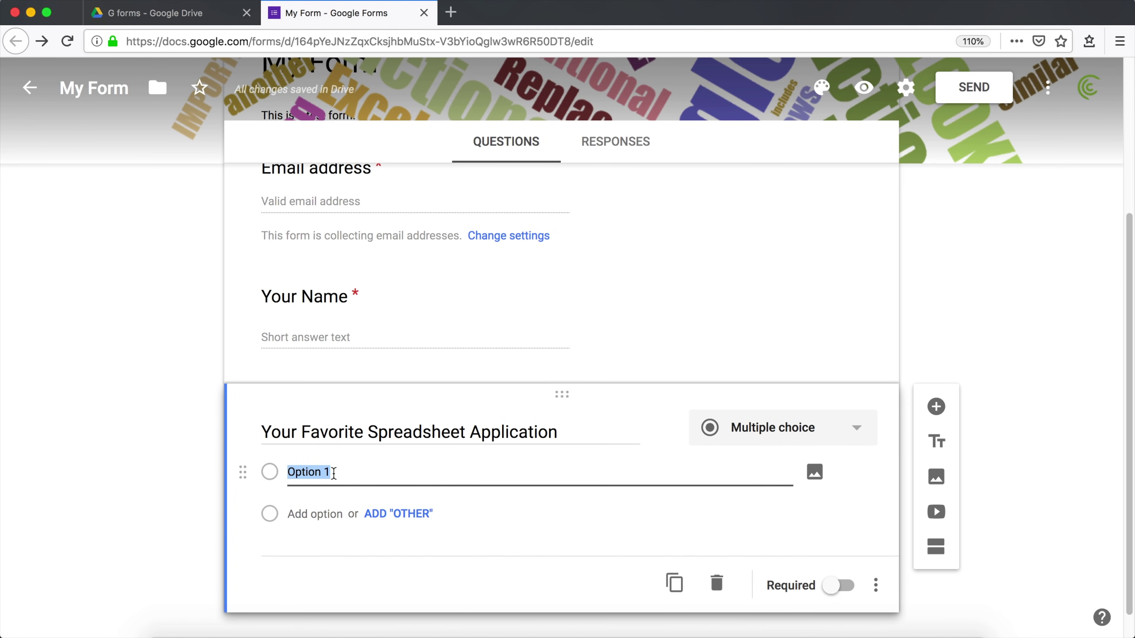
text(Google Sheets)
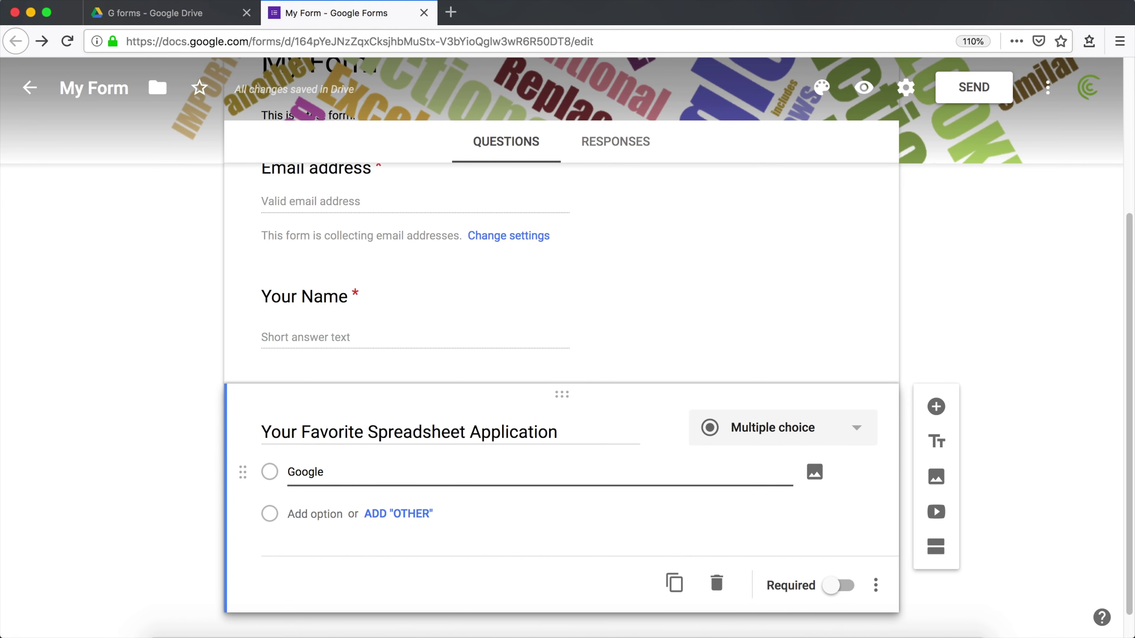
click(311, 514)
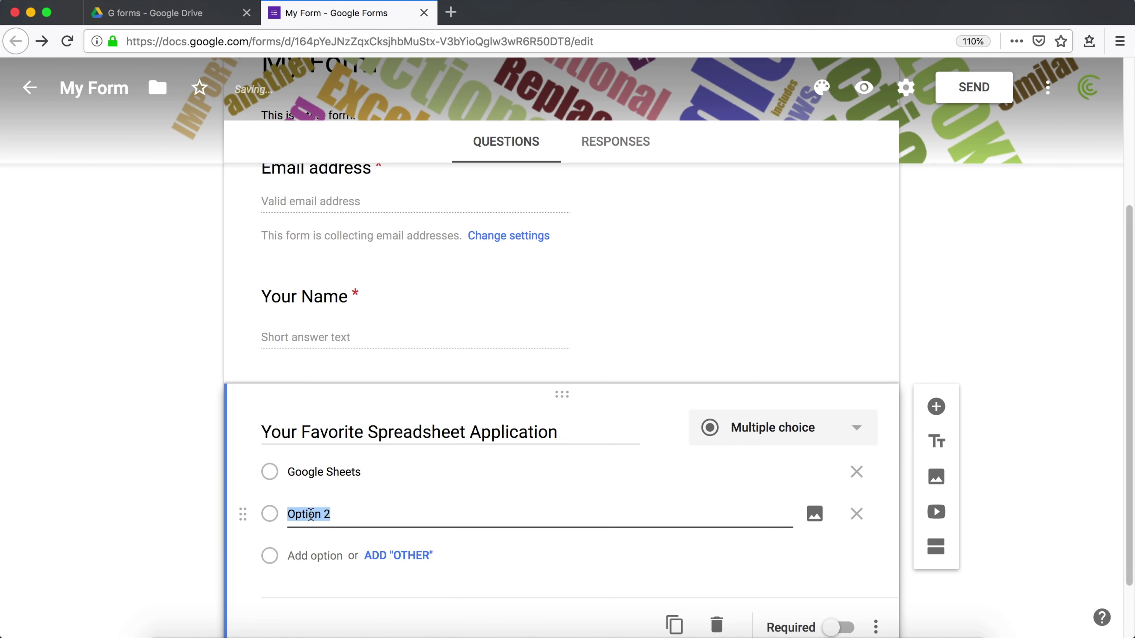
text(Excel)
click(306, 556)
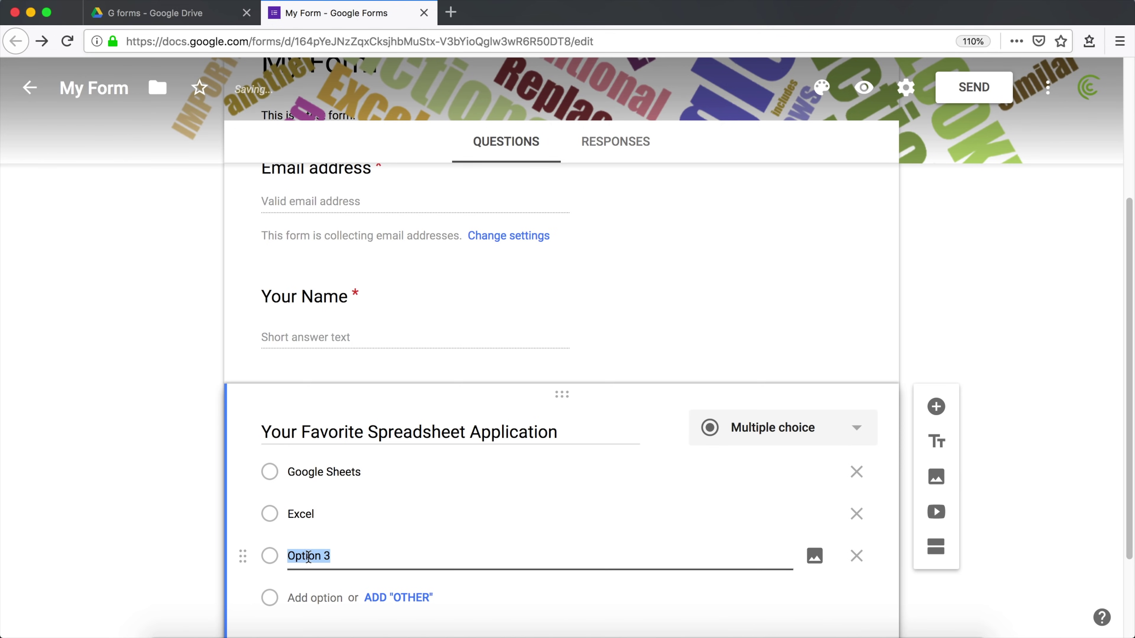
text(Numbers)
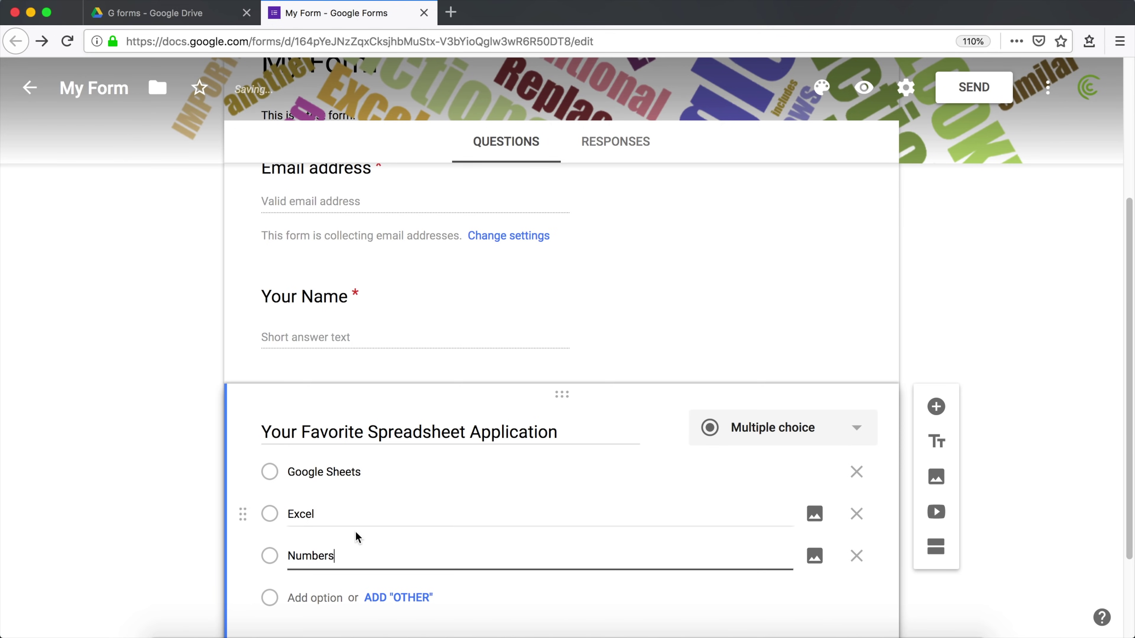
scroll(74, 403, down, 2)
click(74, 405)
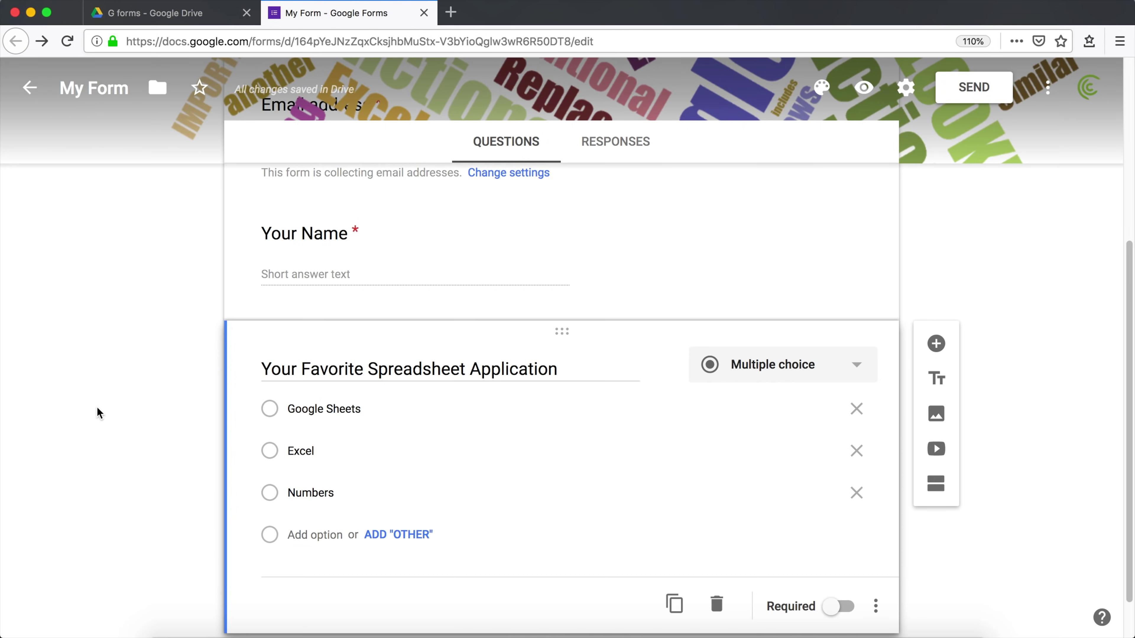
click(870, 89)
scroll(395, 341, down, 5)
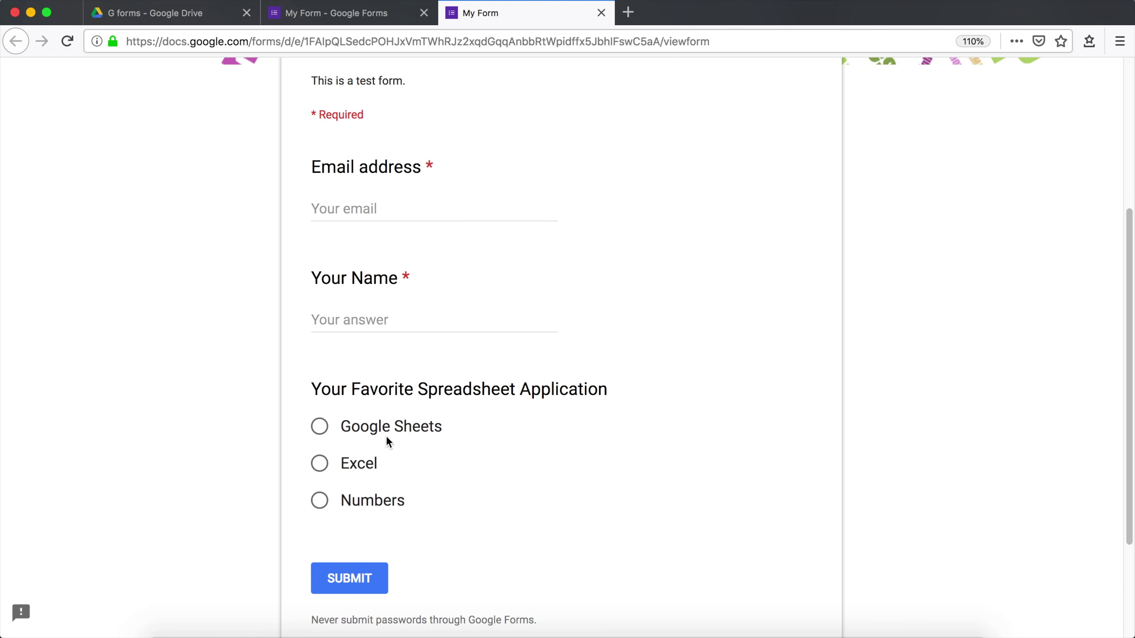
scroll(387, 440, down, 2)
click(321, 381)
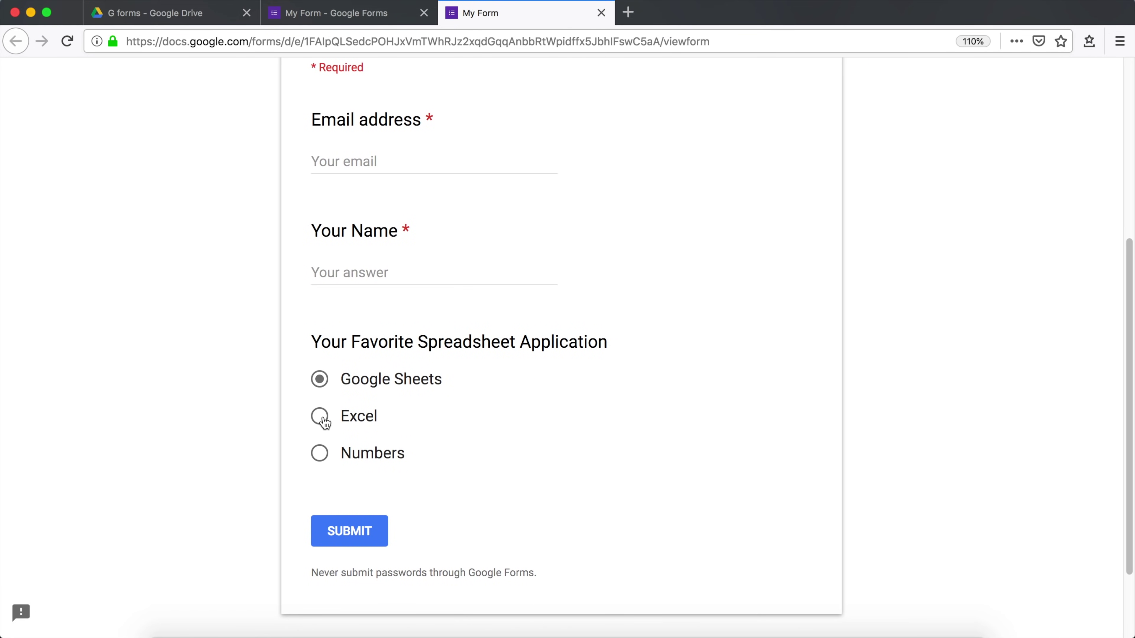
click(325, 423)
click(320, 455)
click(323, 420)
click(319, 381)
click(336, 425)
click(338, 459)
click(602, 13)
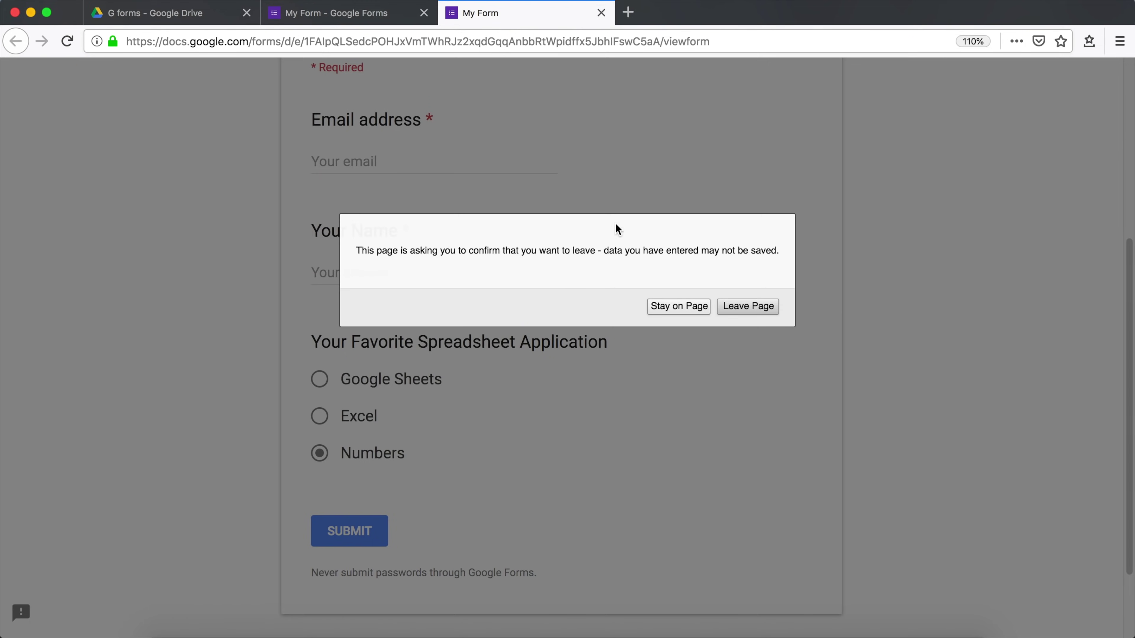
click(739, 307)
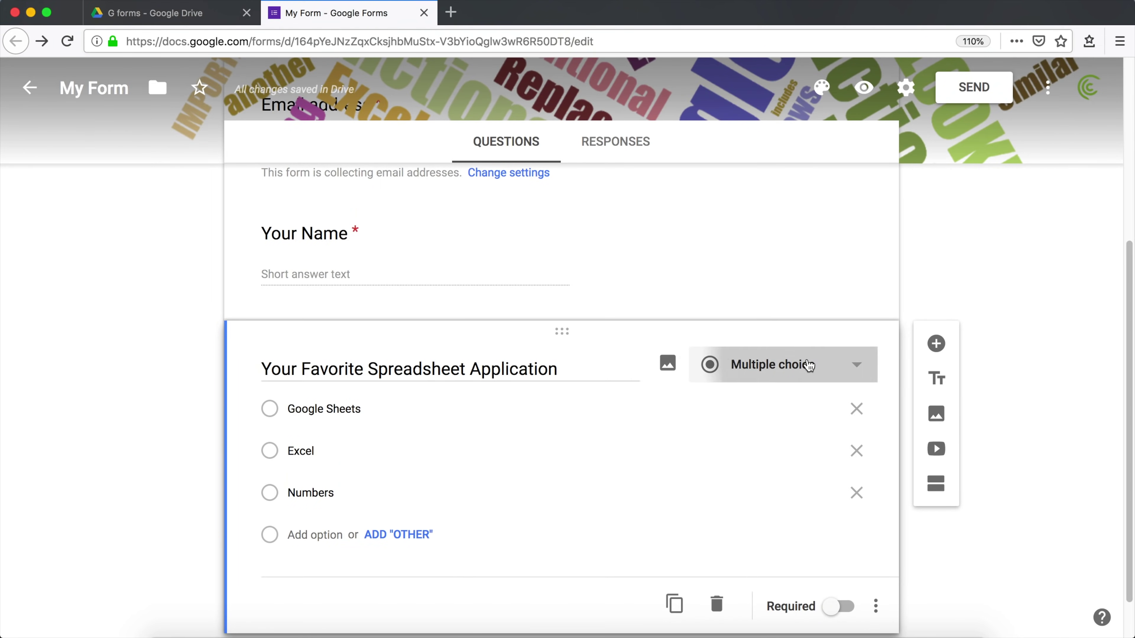
Make the spreadsheet question a Dropdown and check its three choices in the form preview
click(810, 366)
click(806, 342)
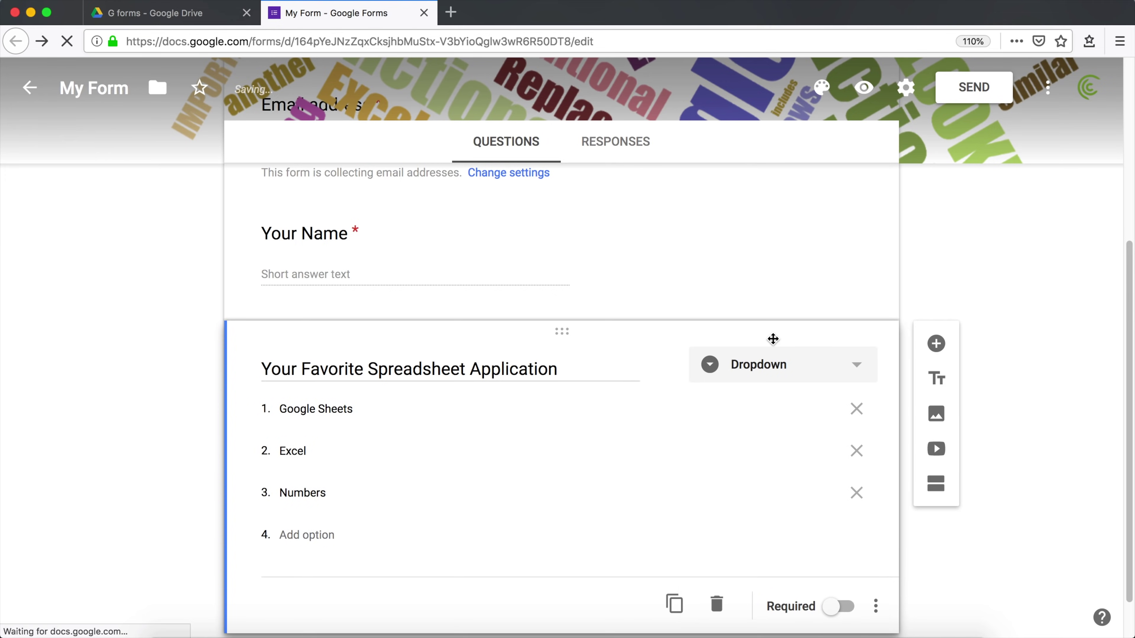
click(864, 87)
scroll(593, 327, down, 5)
scroll(572, 353, down, 1)
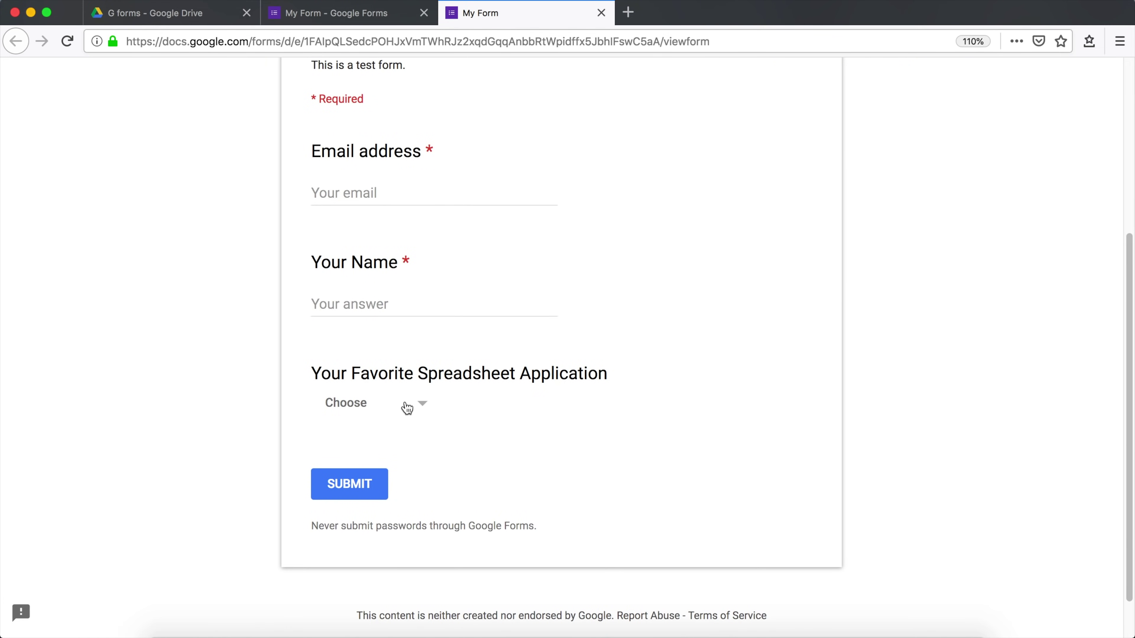
click(406, 404)
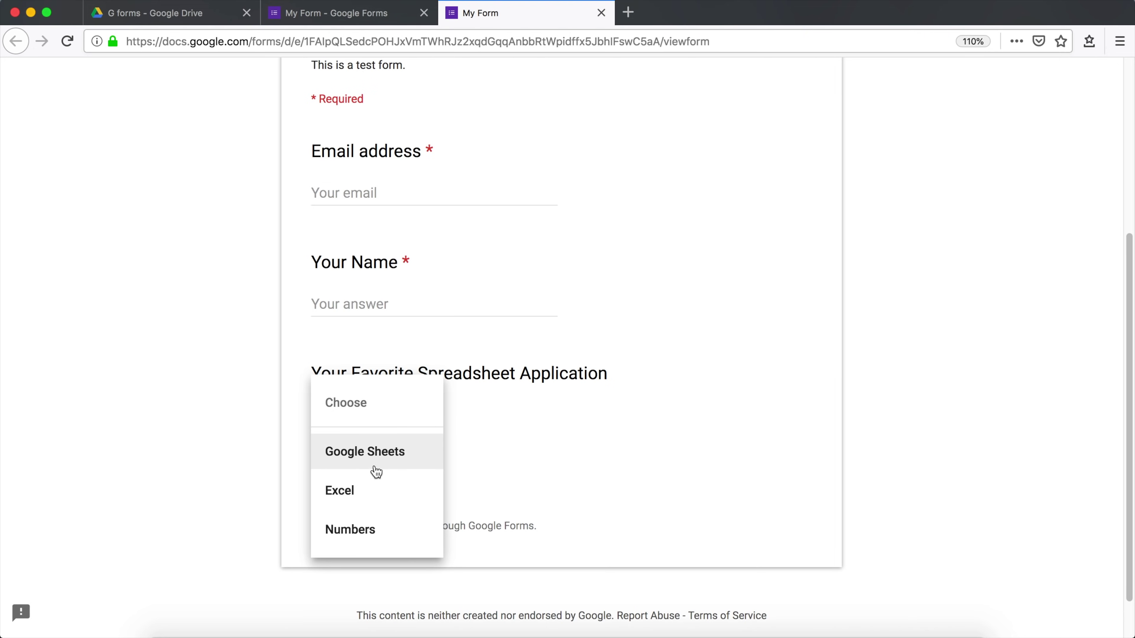
Switch the favourite spreadsheet question back to Multiple choice and add an Other option
click(641, 228)
click(601, 12)
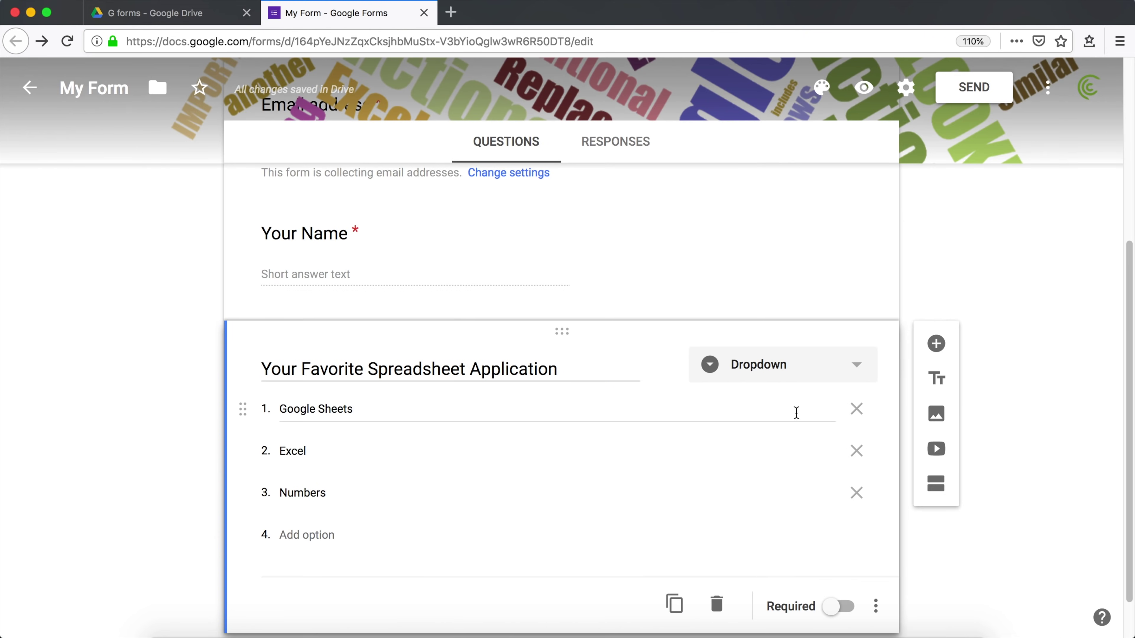
click(847, 372)
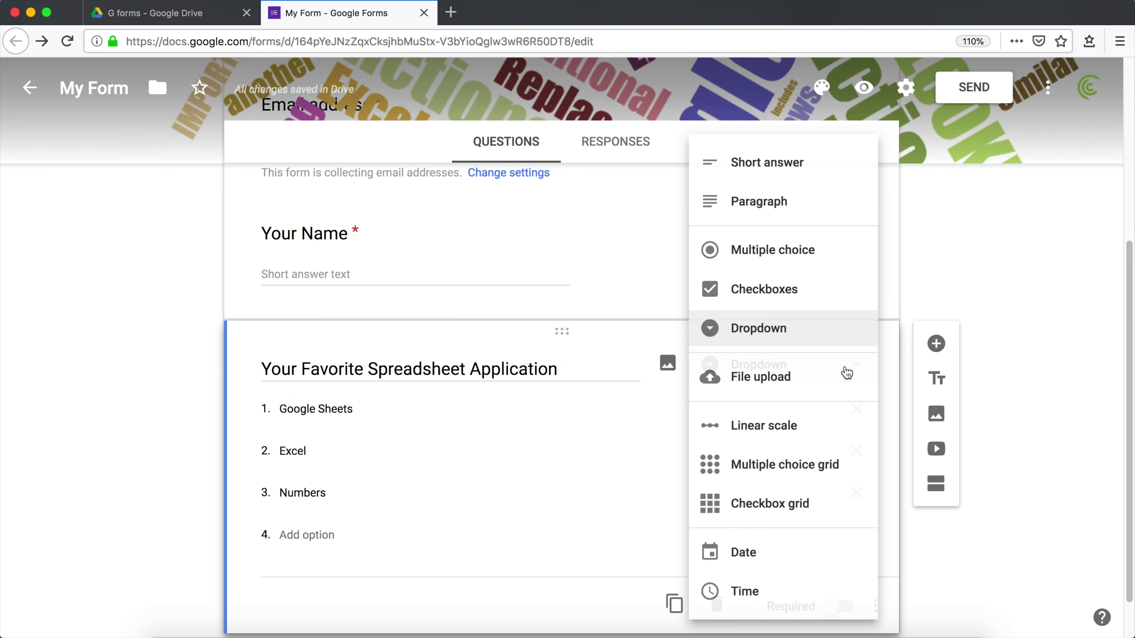
click(805, 253)
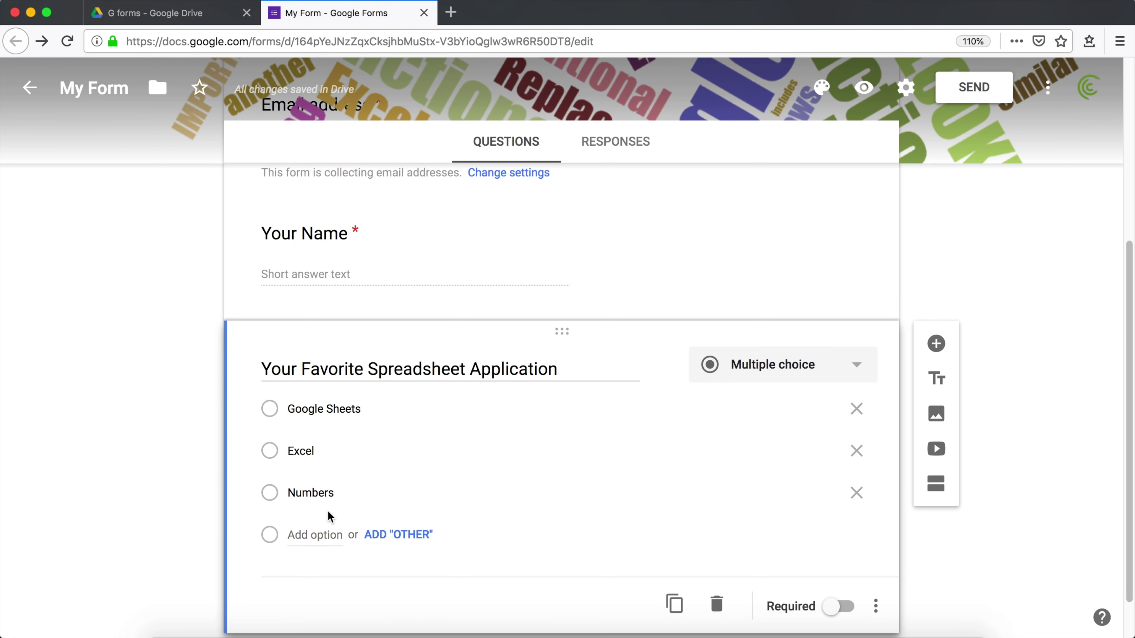
click(399, 536)
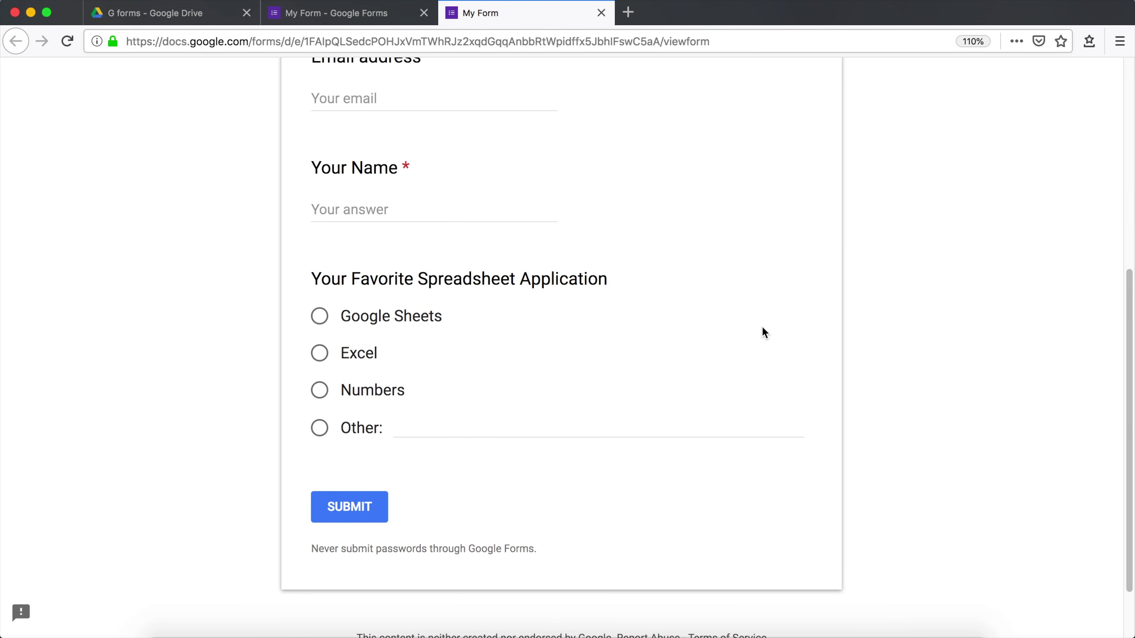
click(402, 436)
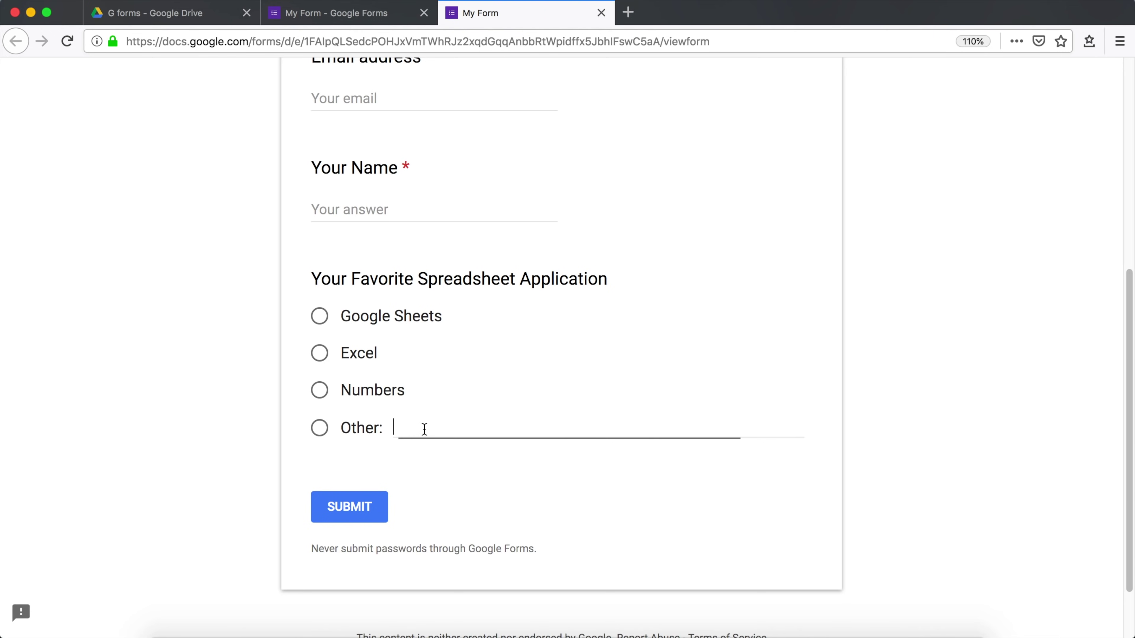
click(332, 428)
text(sdfdsf)
key(BackSpace)
key(BackSpace)
click(601, 13)
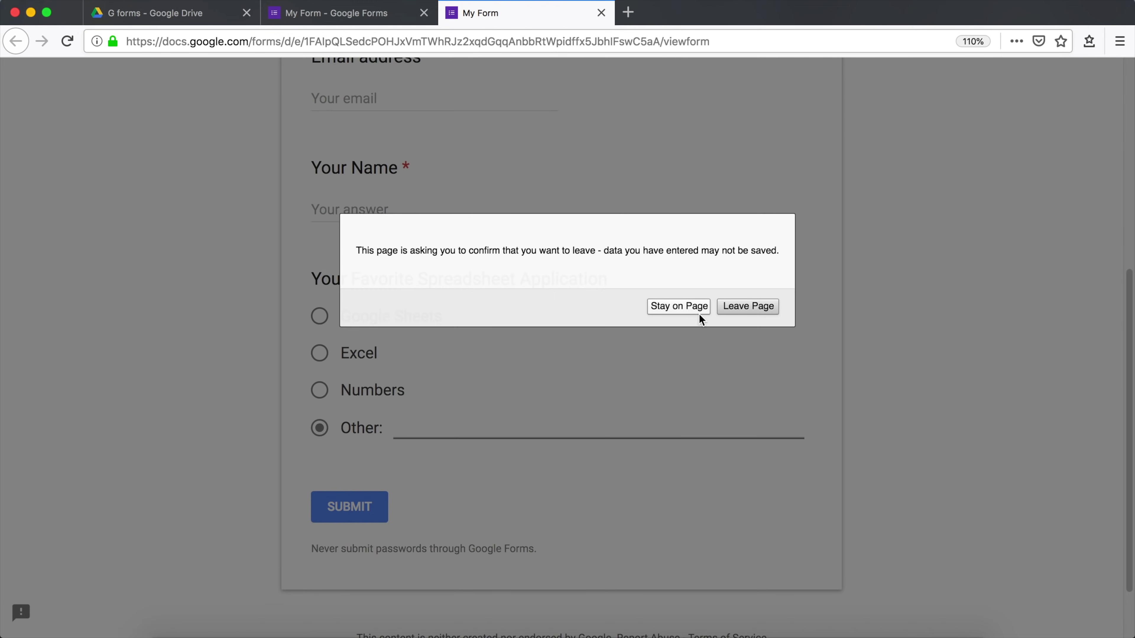
click(749, 312)
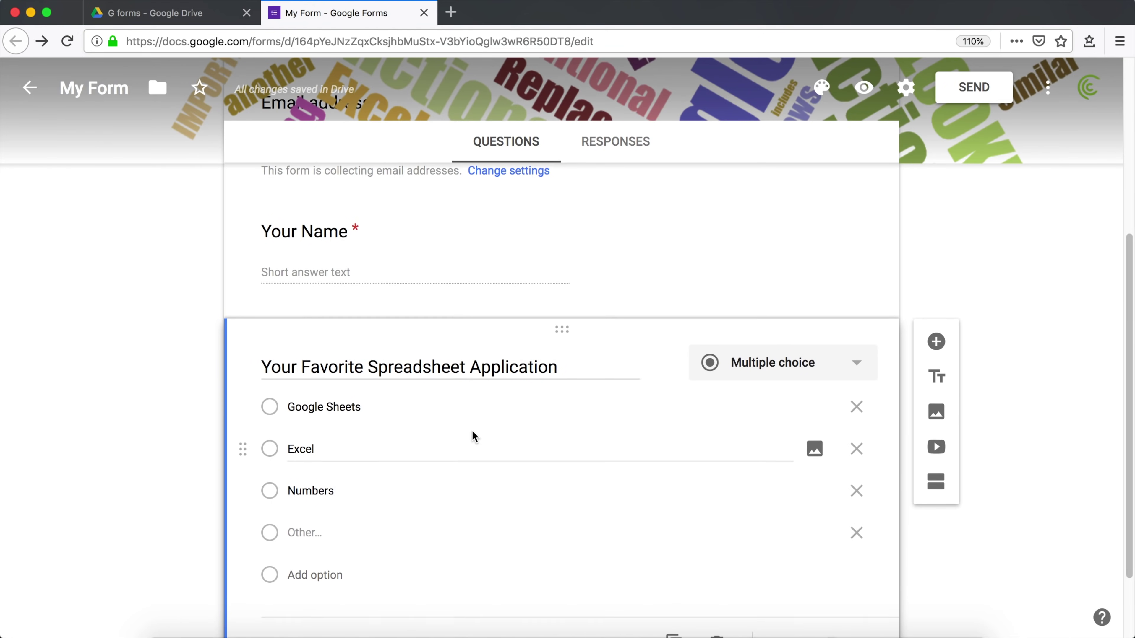
Mark the favourite spreadsheet question required and add a new question below it
scroll(475, 437, down, 2)
click(842, 565)
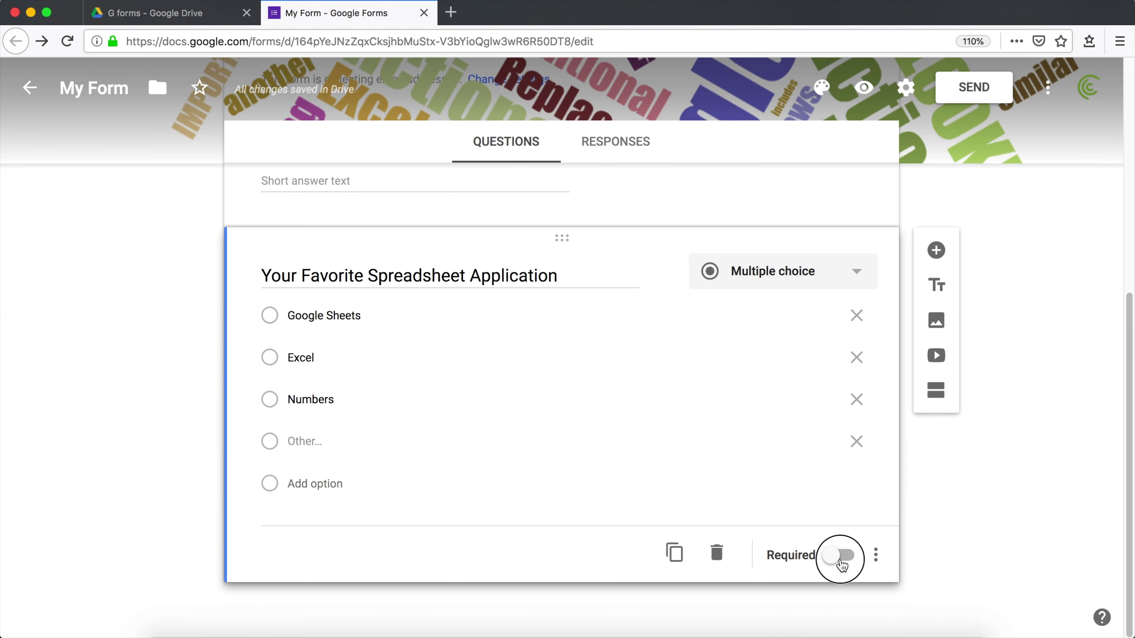
scroll(485, 319, up, 1)
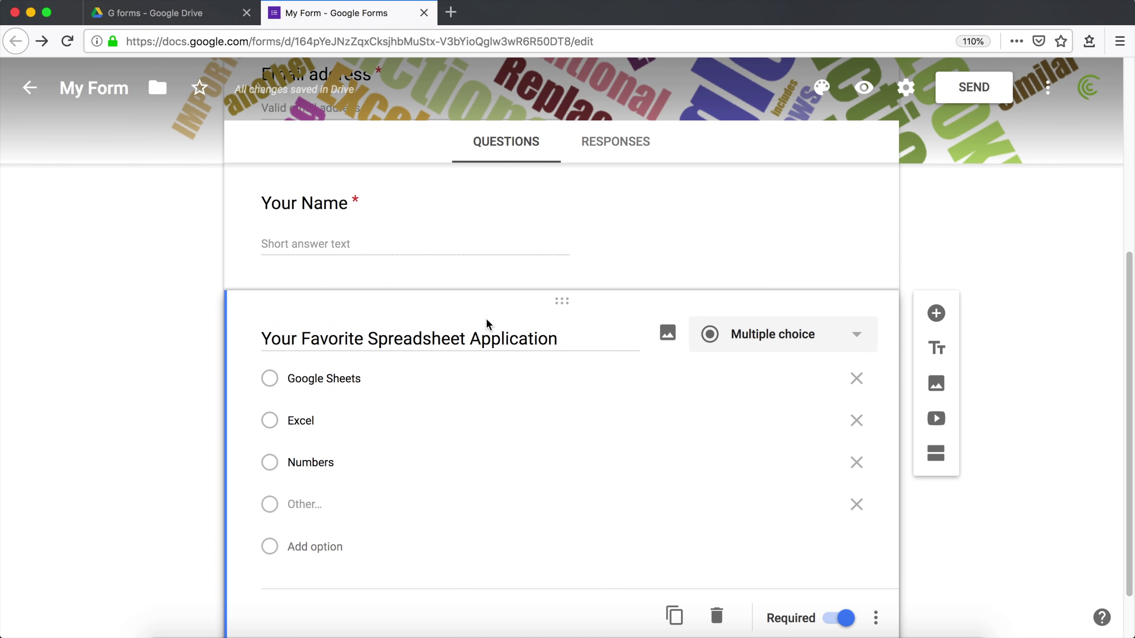
scroll(751, 326, down, 1)
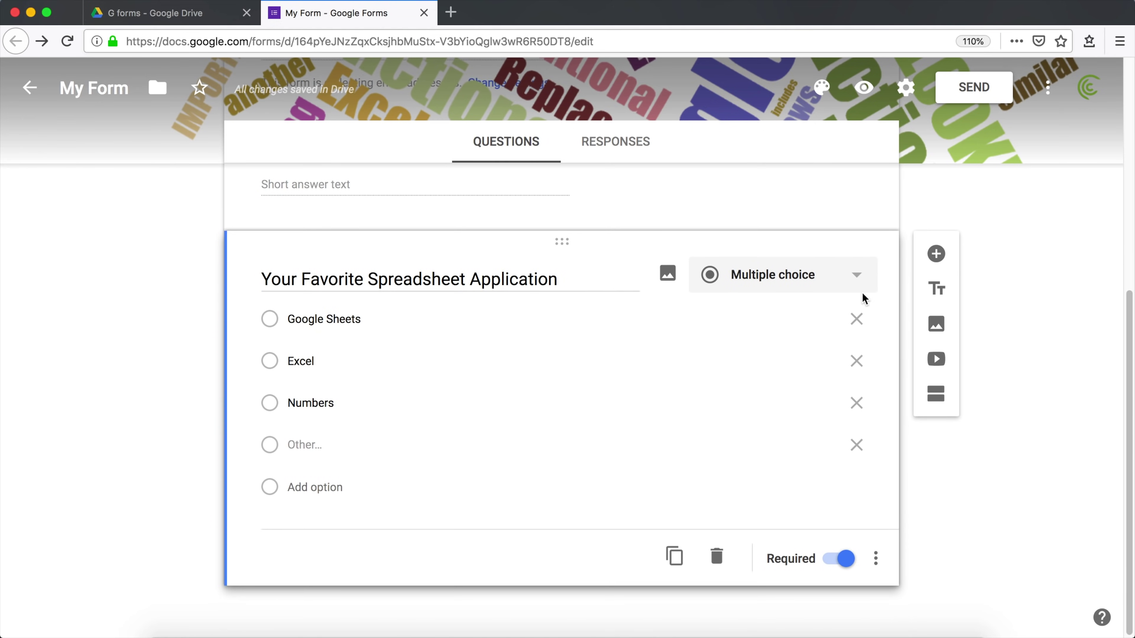
click(937, 251)
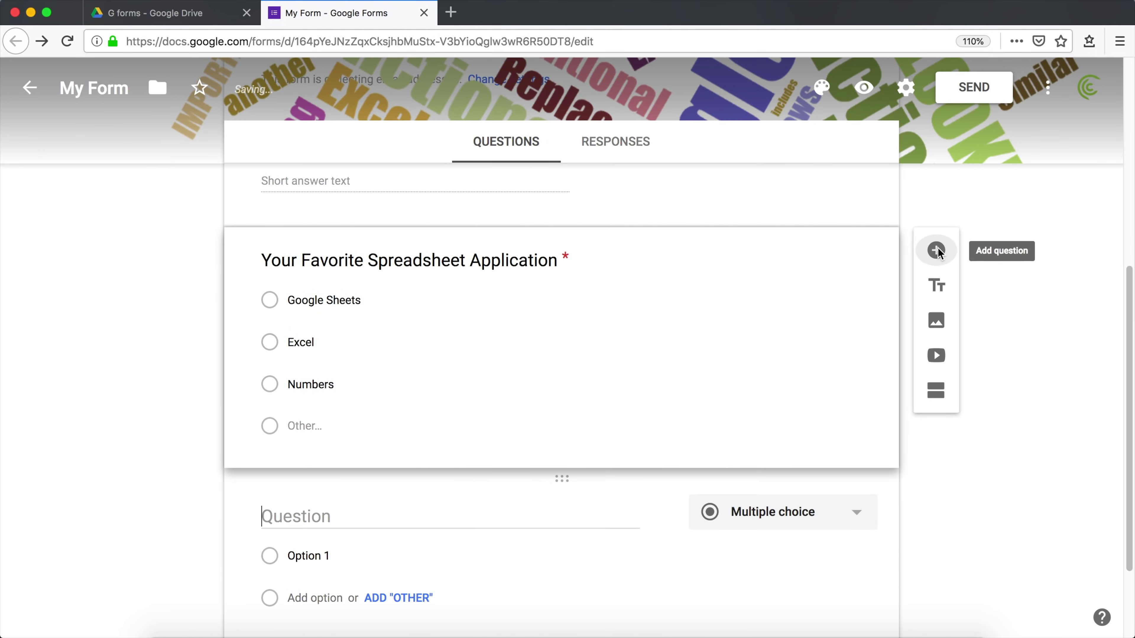
Make the new question Checkboxes titled 'Which Spreadsheet Application Do You Use?'
click(847, 409)
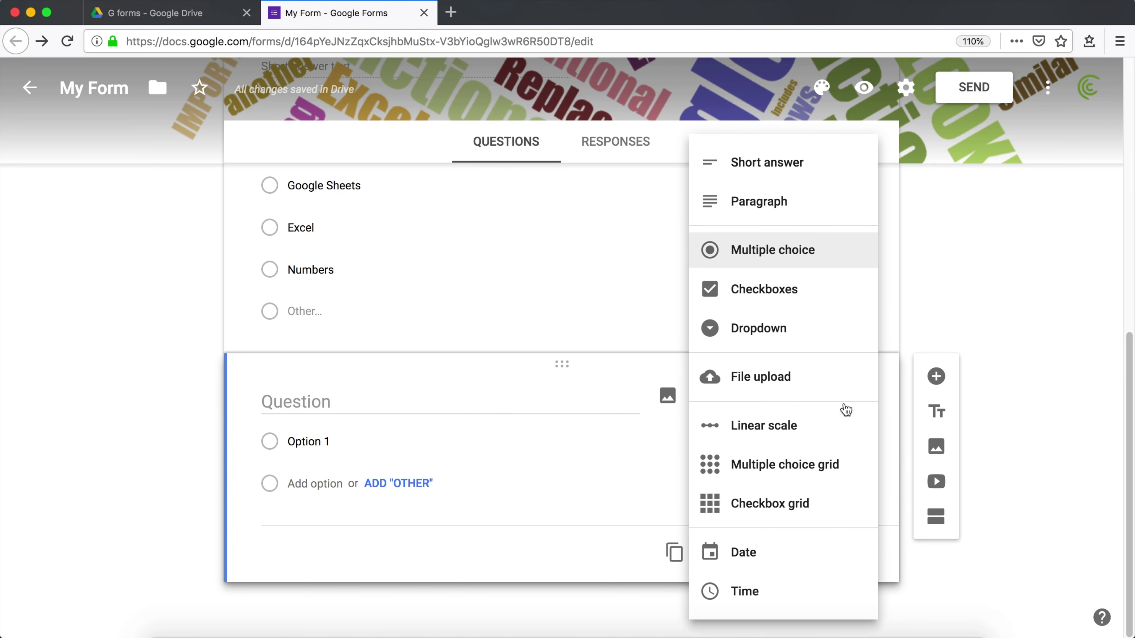
click(788, 291)
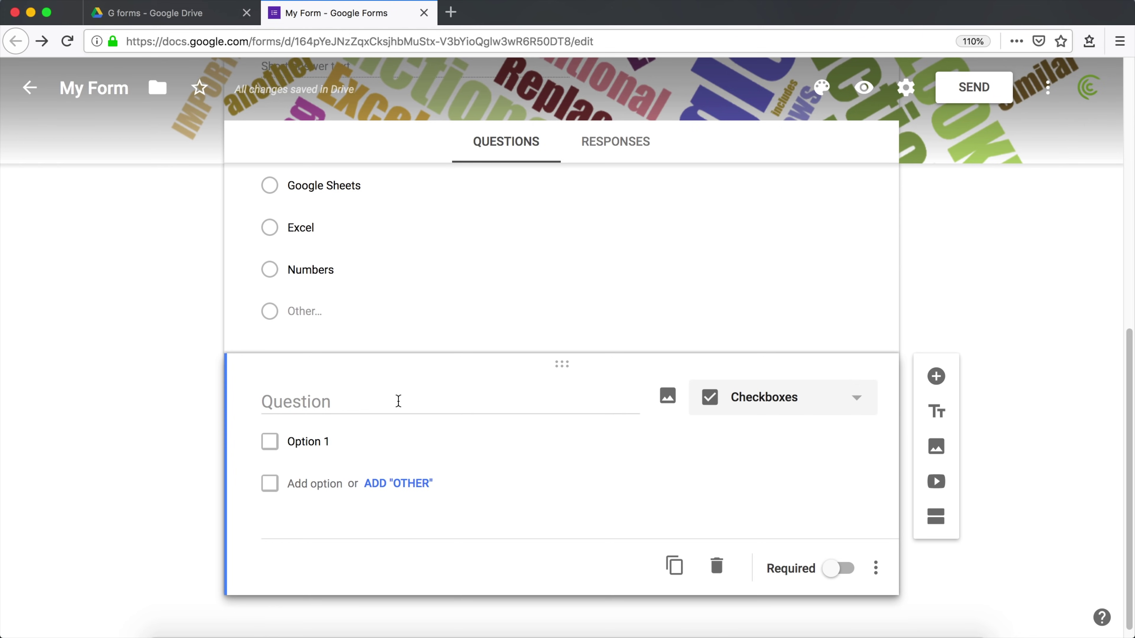
click(398, 401)
text(Whic)
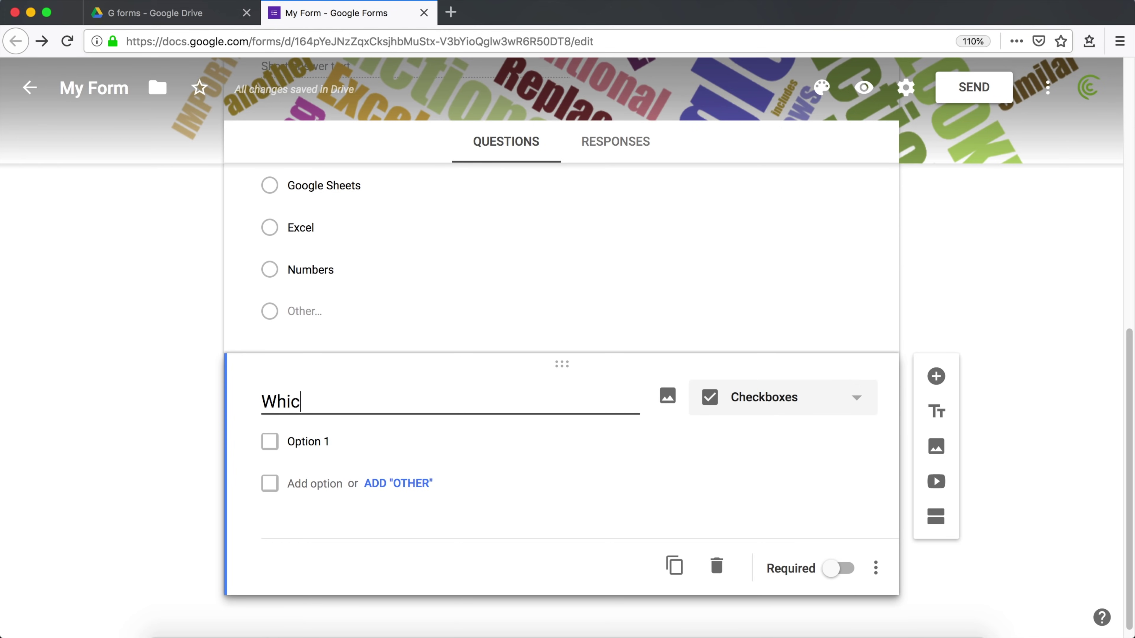
text(h Spreas)
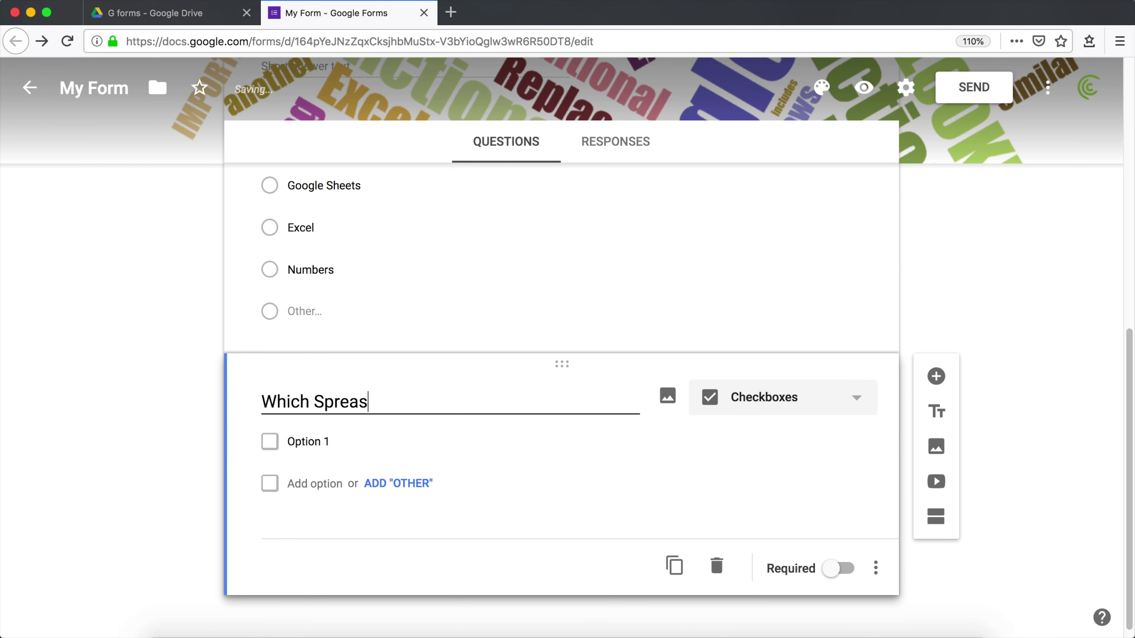
key(BackSpace)
text(dsheet)
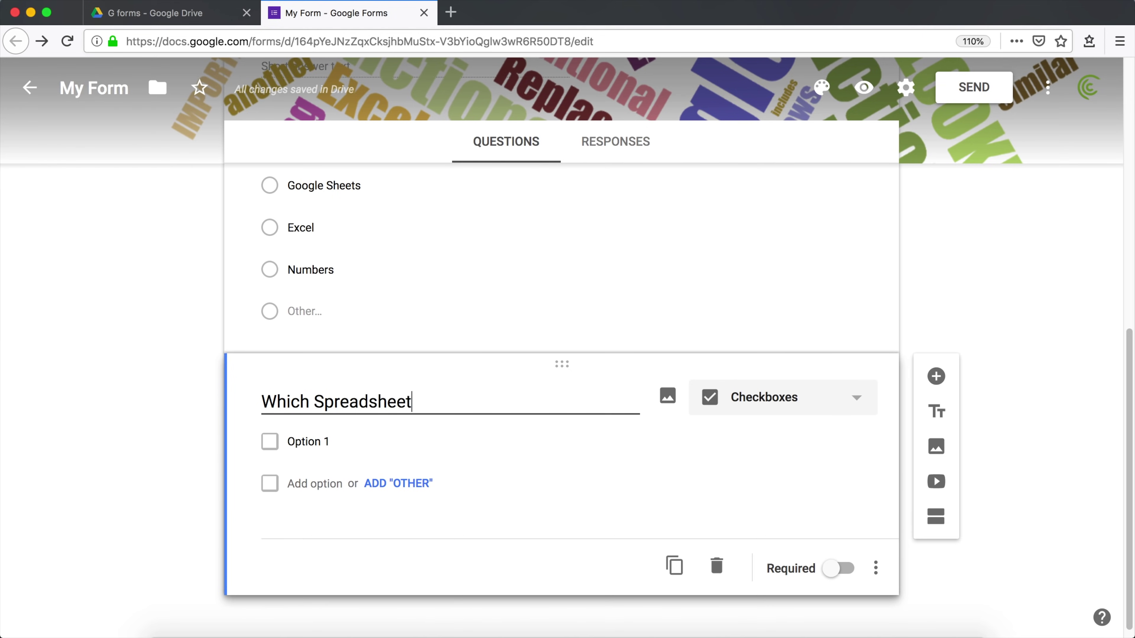
text( Applicati)
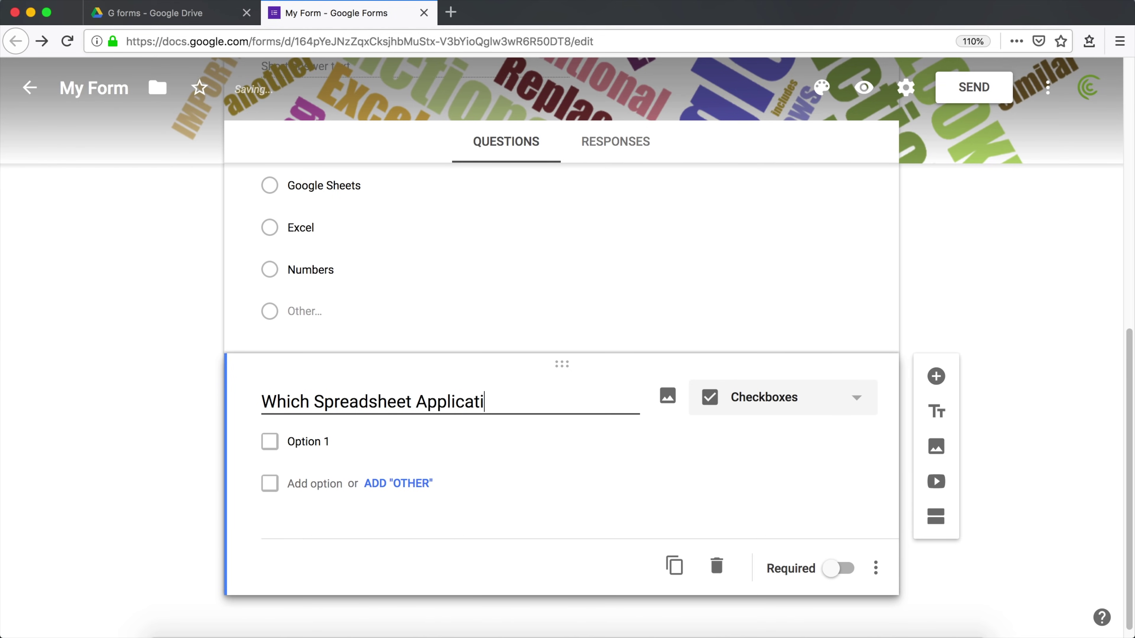
text(on Do You Use?)
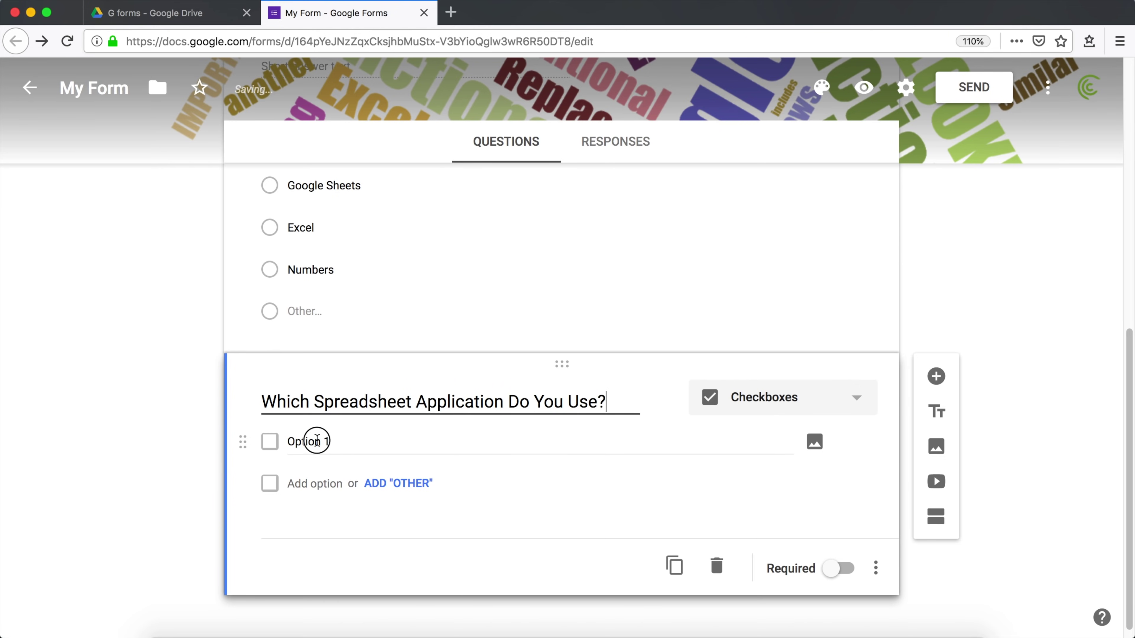
Give the checkbox question options Google Sheets and Excel plus an Other choice
click(317, 441)
text(Google Sheets)
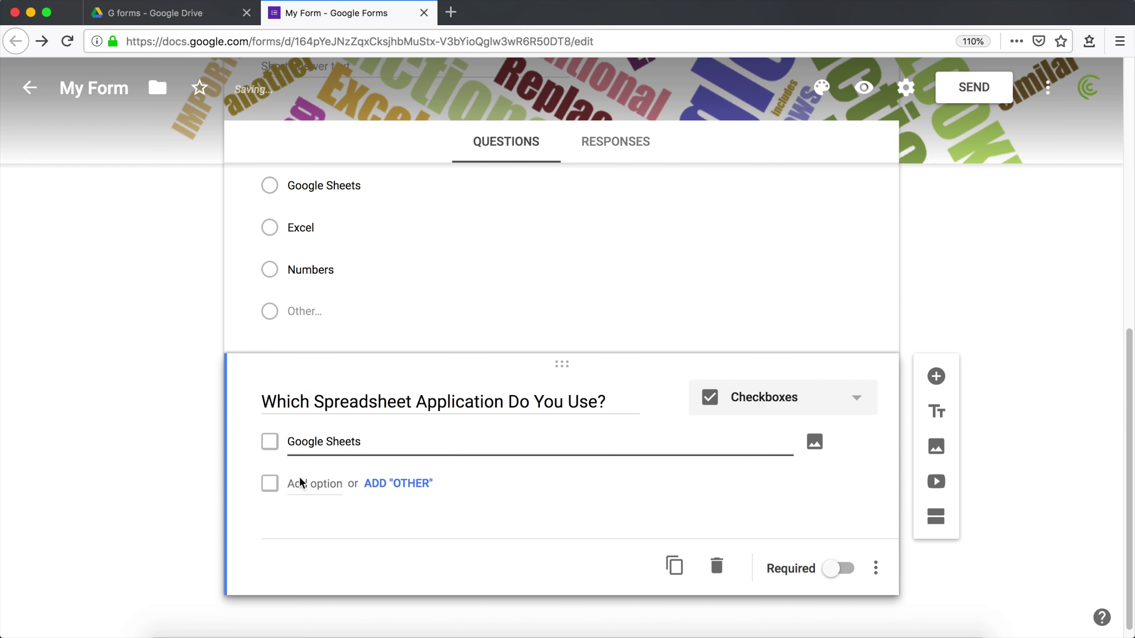
click(328, 483)
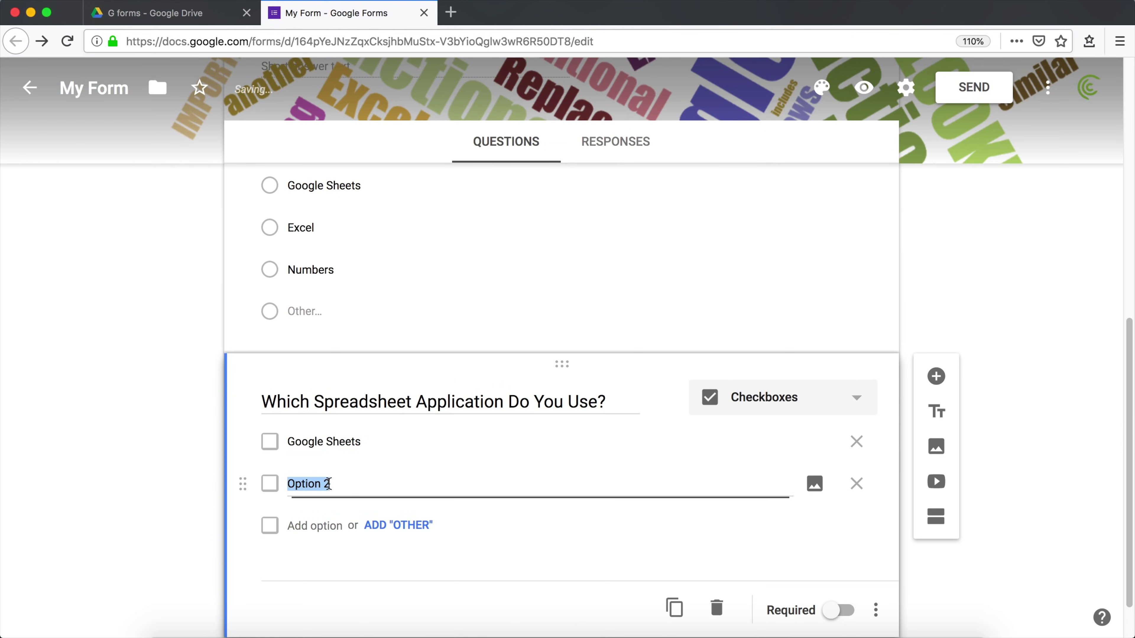
text(Excel)
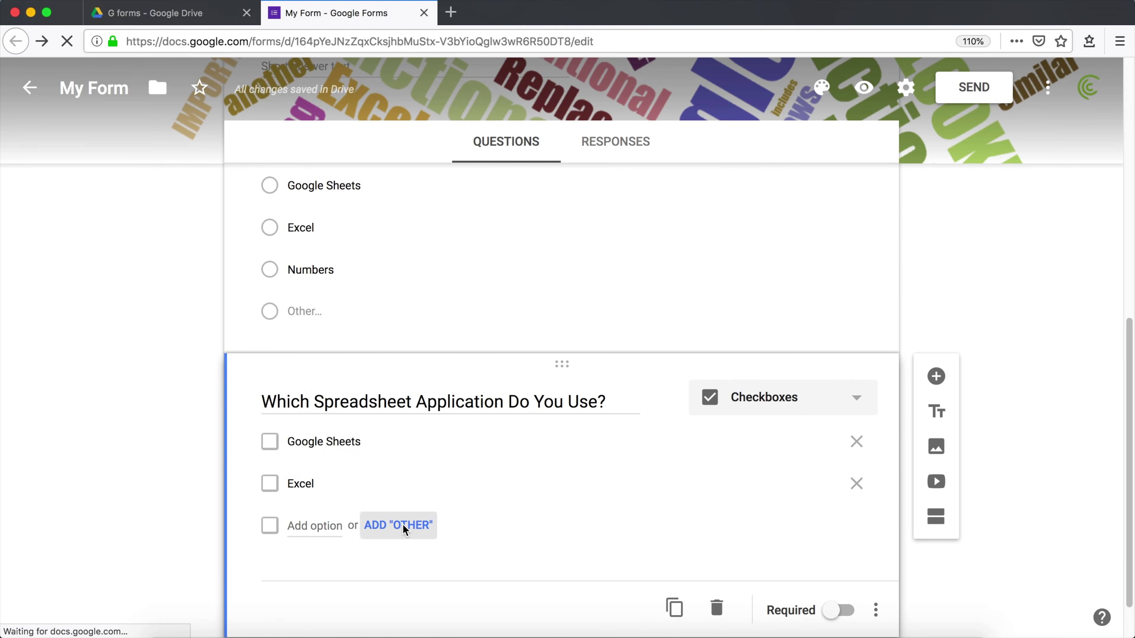
click(398, 526)
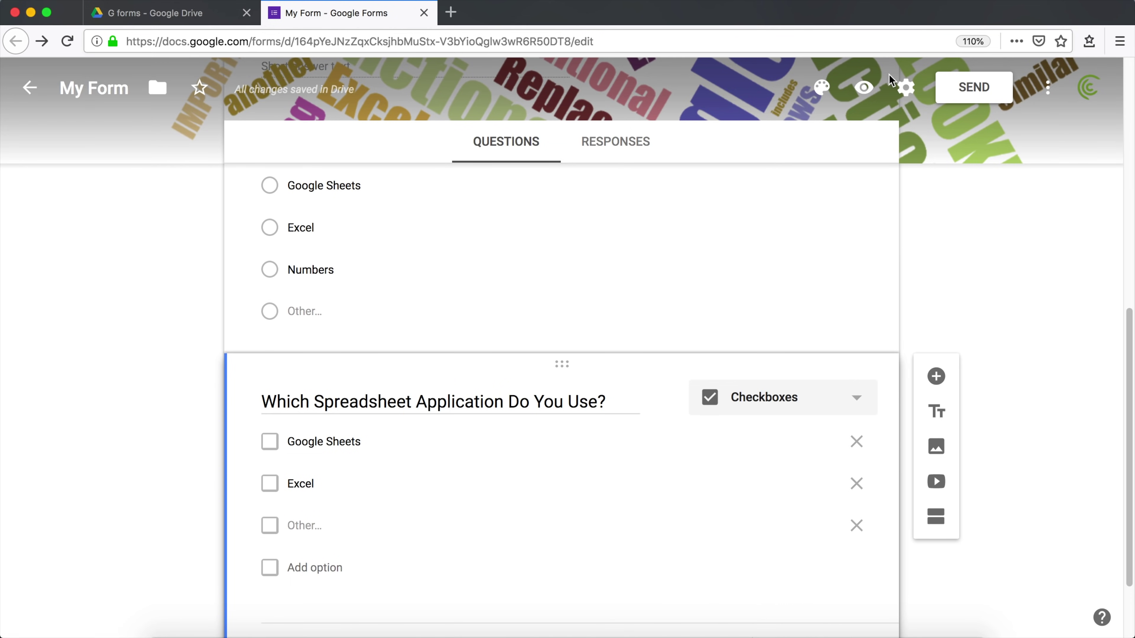
click(863, 90)
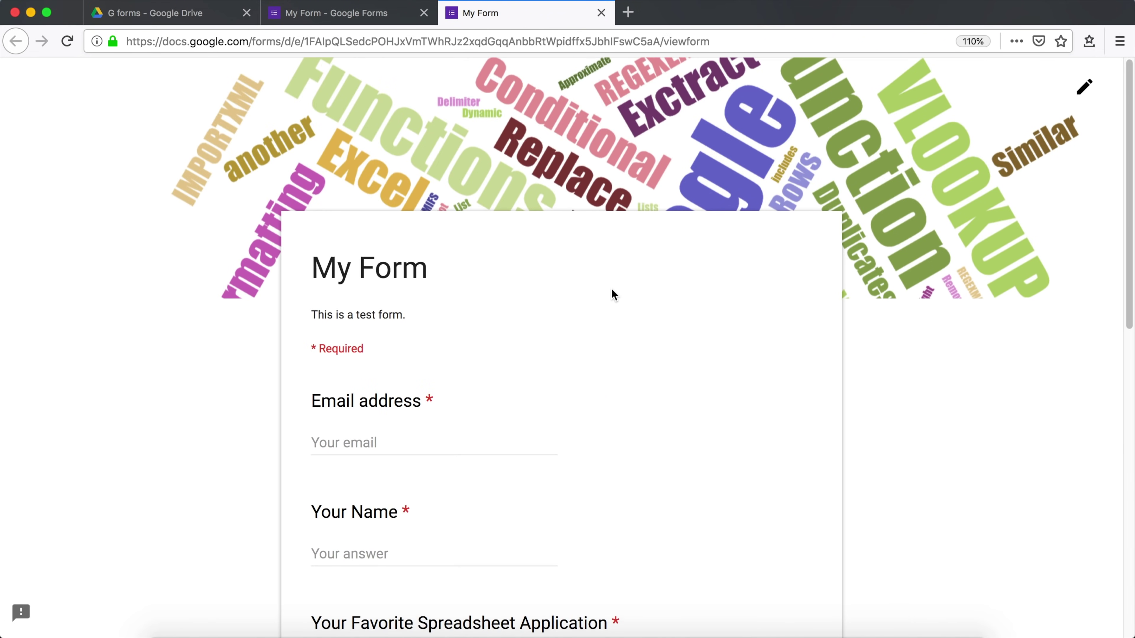
scroll(611, 289, down, 10)
scroll(399, 294, up, 3)
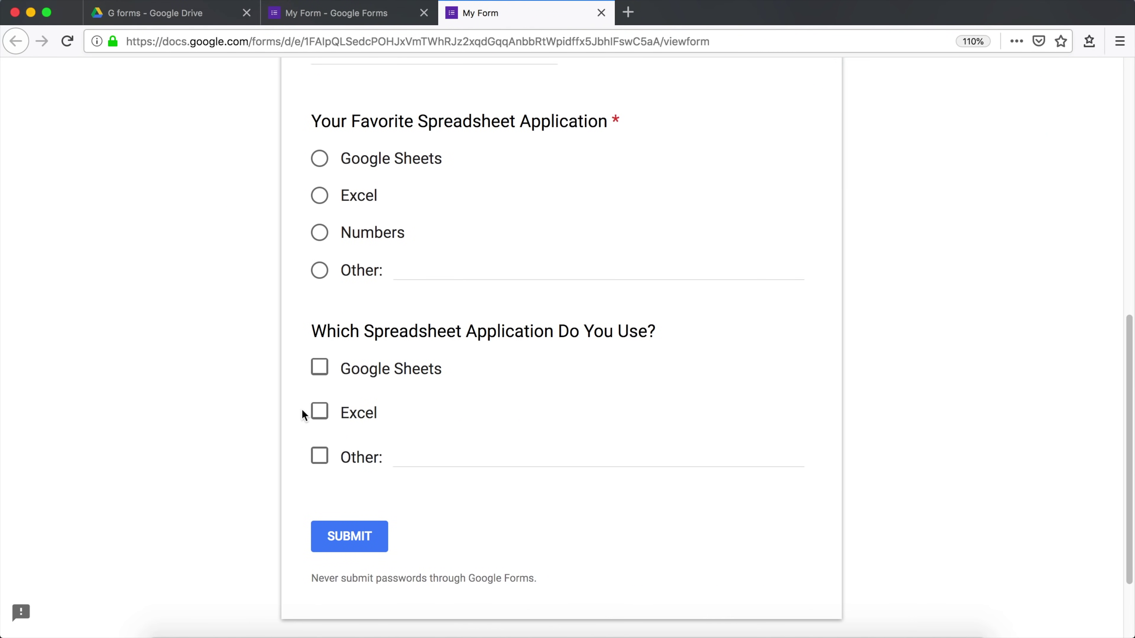
scroll(339, 221, up, 3)
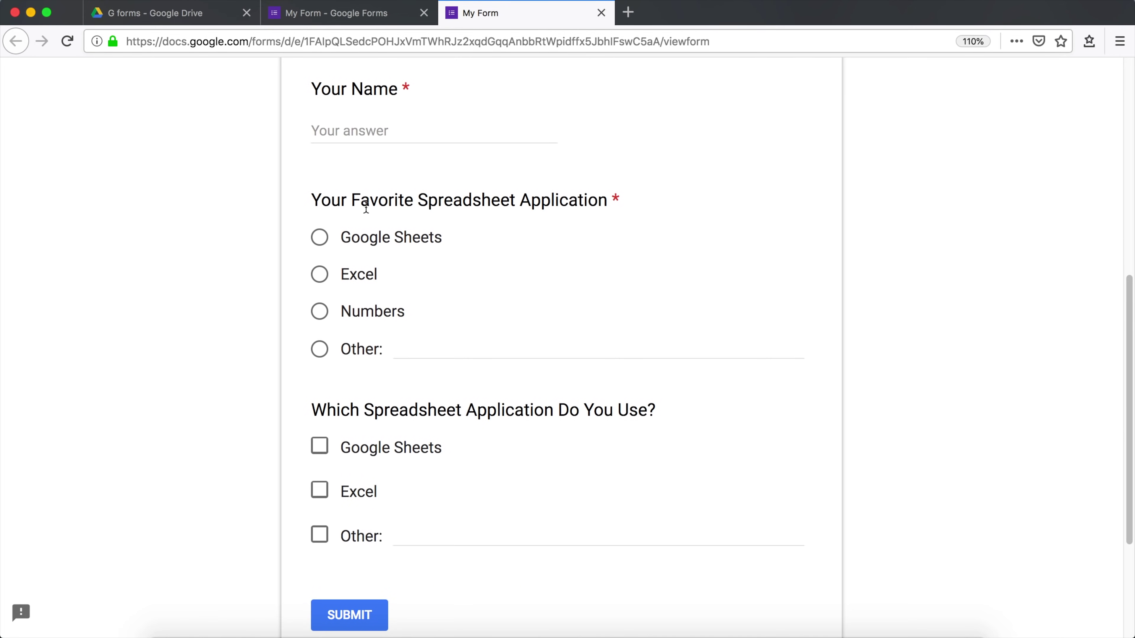
click(319, 237)
click(320, 452)
click(318, 490)
click(318, 535)
text(dsf dsfsd)
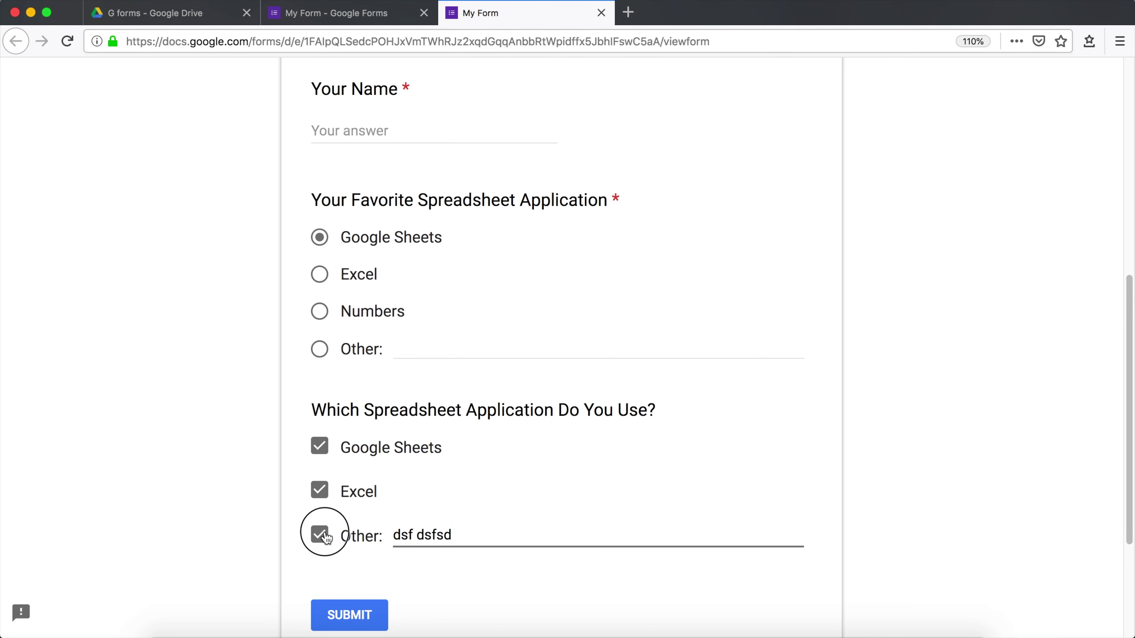
click(319, 535)
click(601, 13)
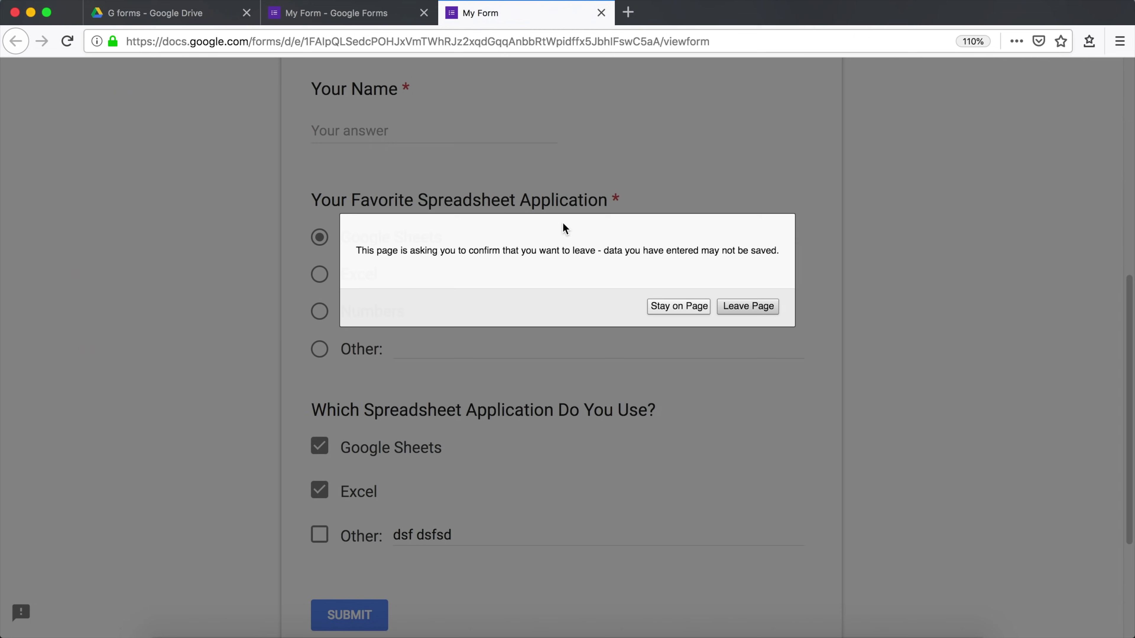
click(747, 307)
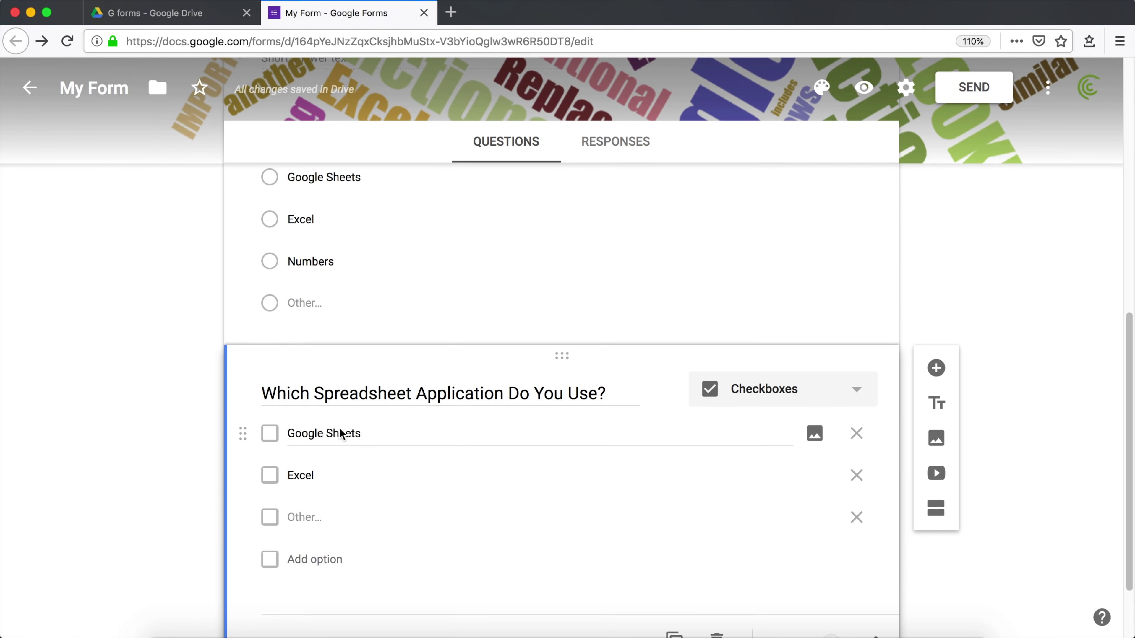
Mark the spreadsheet checkbox question required and add a new question after it
scroll(344, 436, down, 2)
click(840, 559)
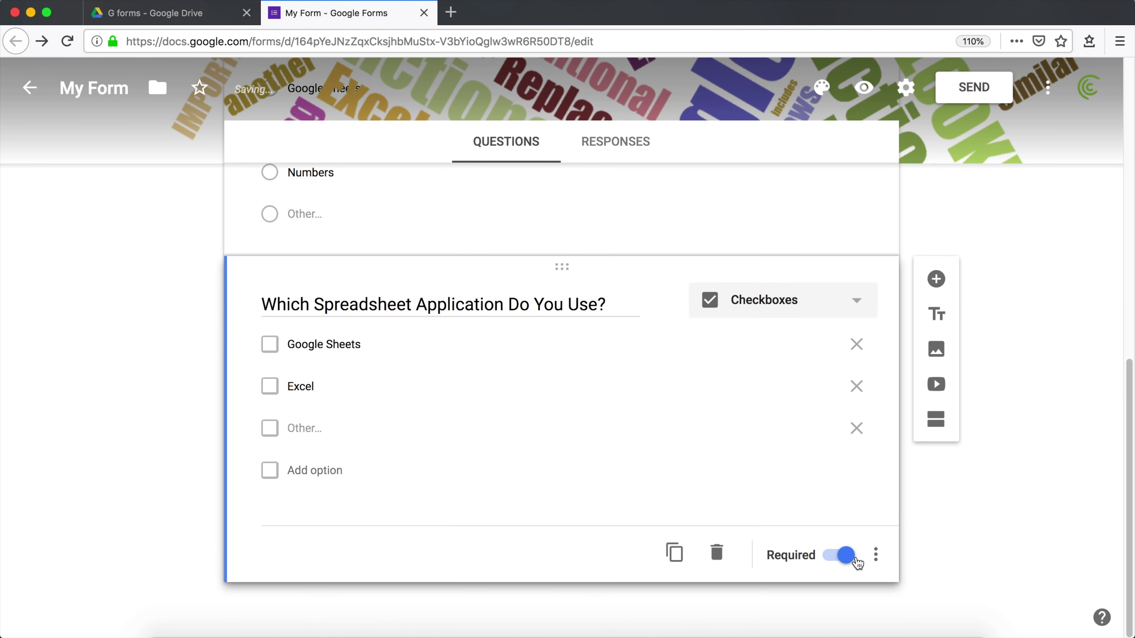
scroll(847, 483, up, 10)
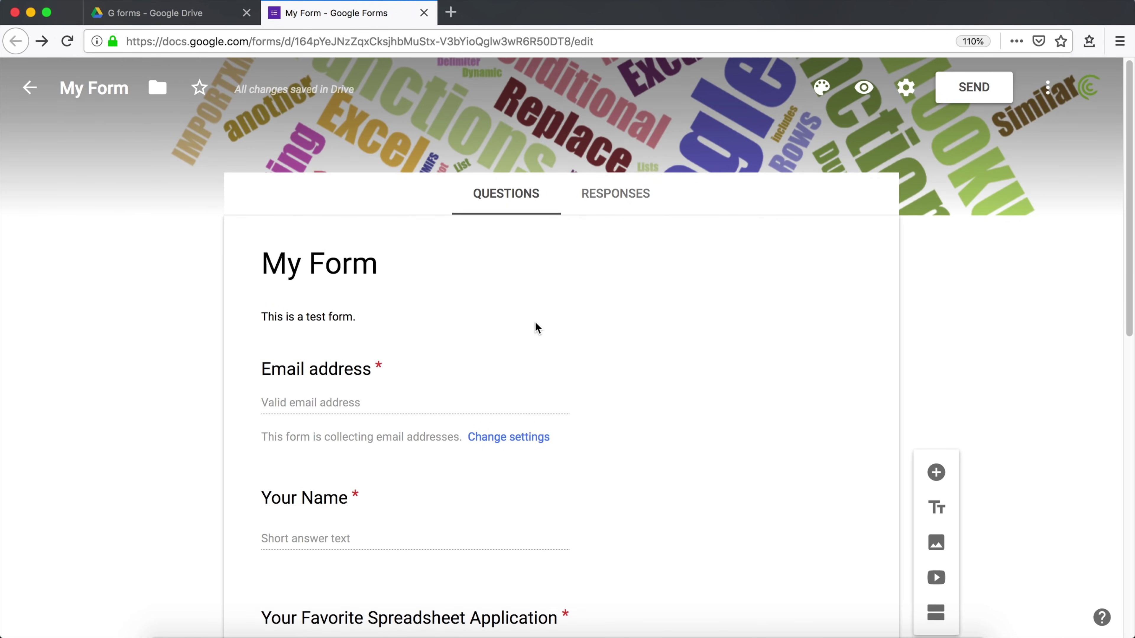
scroll(893, 407, down, 2)
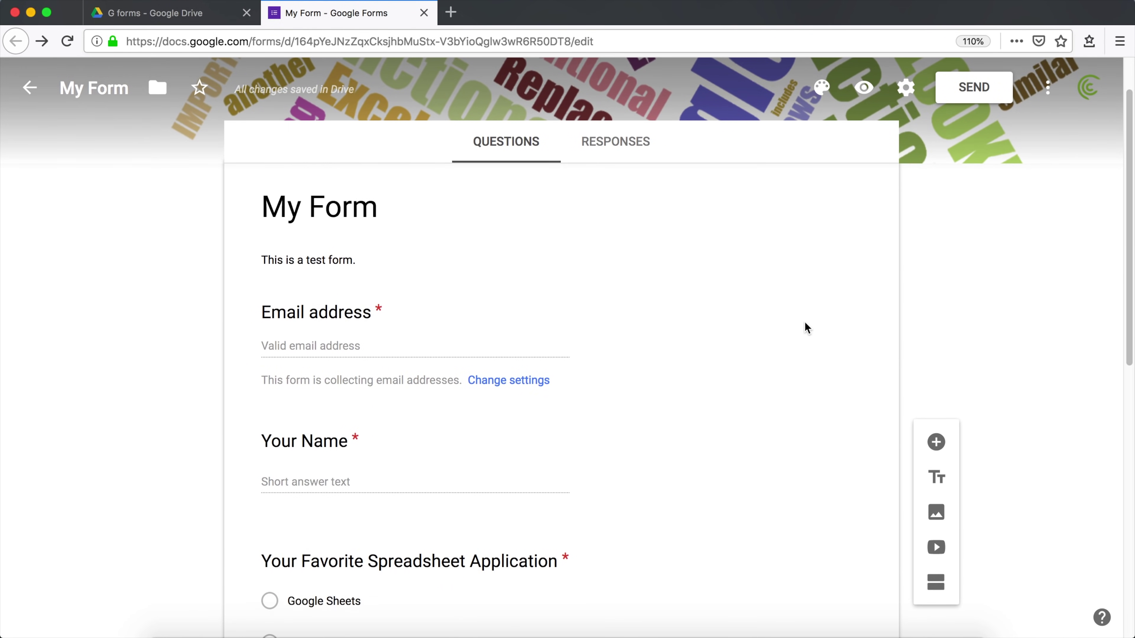
click(938, 476)
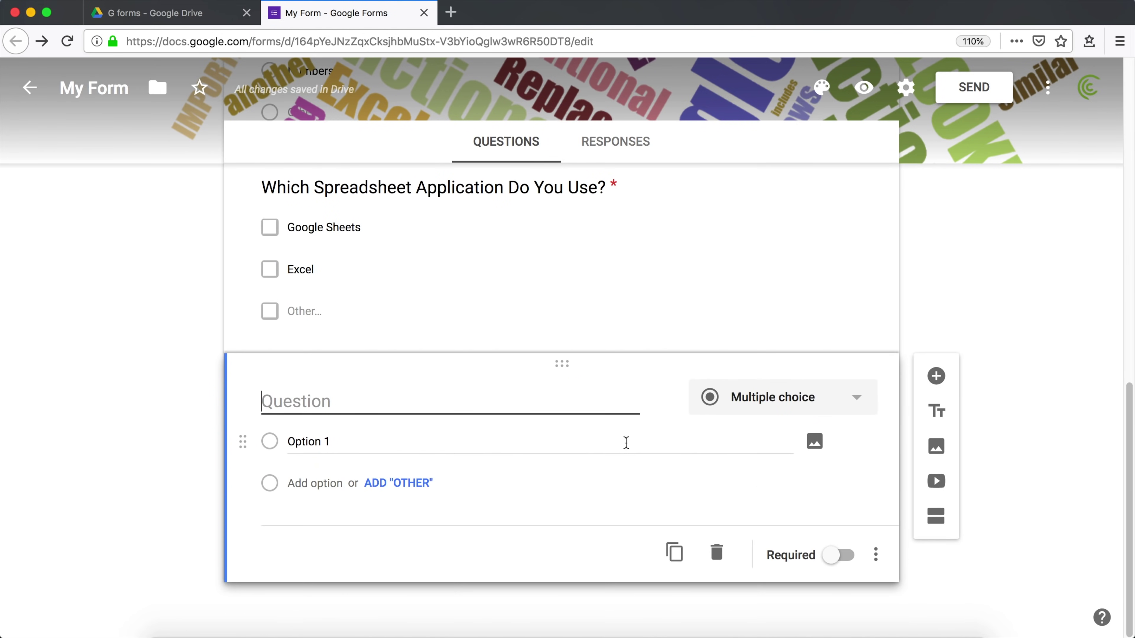
Make the new question a Paragraph question titled 'Comments'
click(871, 393)
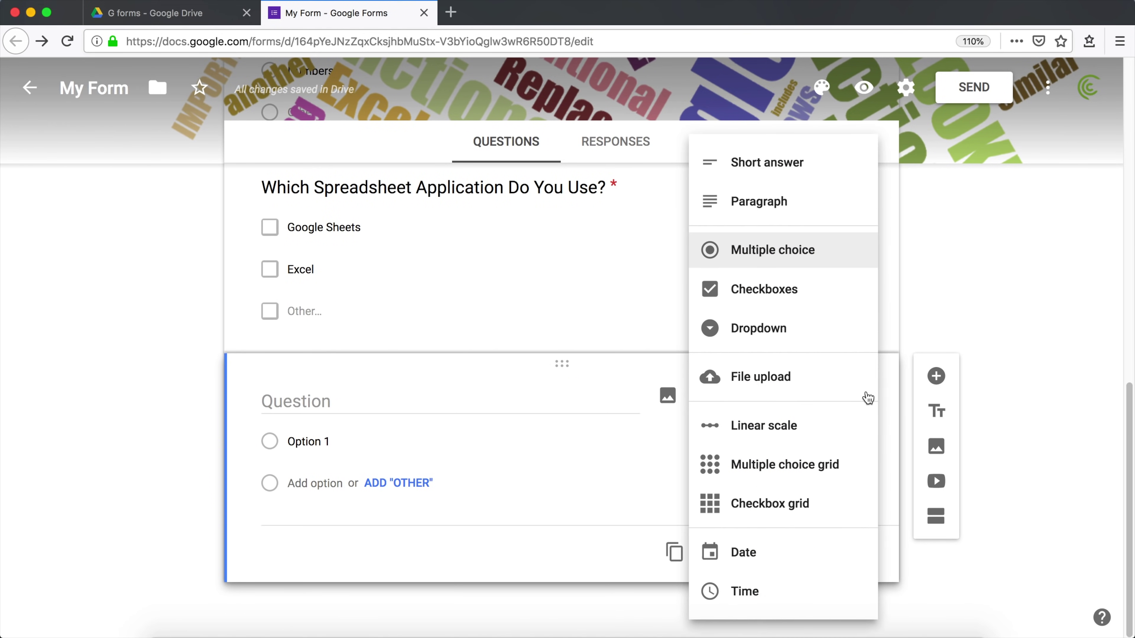
click(781, 202)
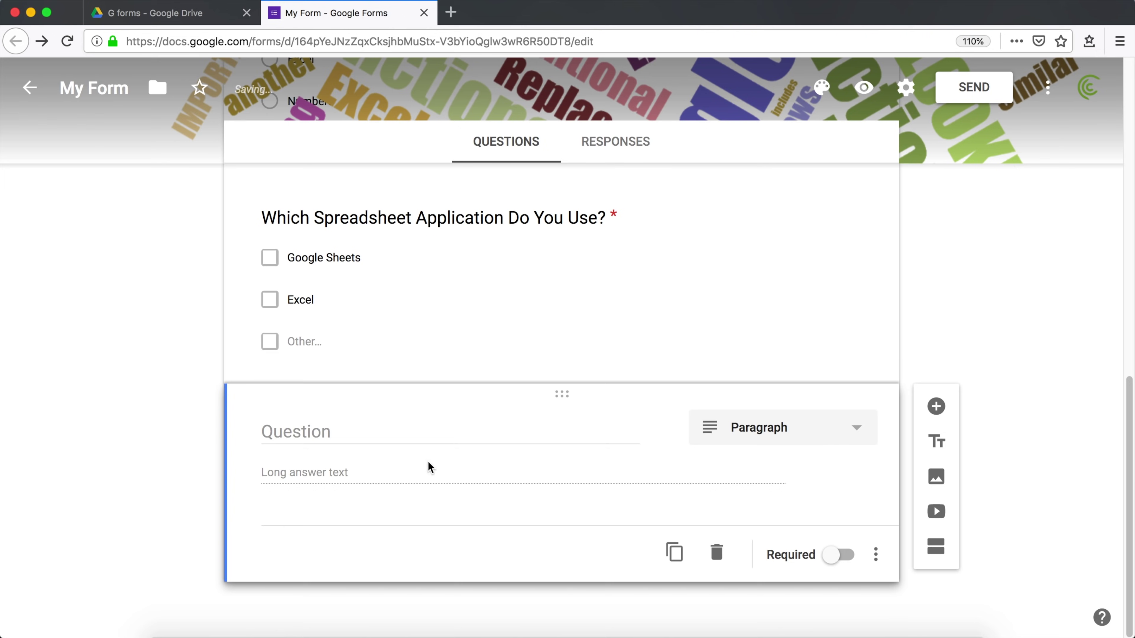
click(417, 432)
text(Comments)
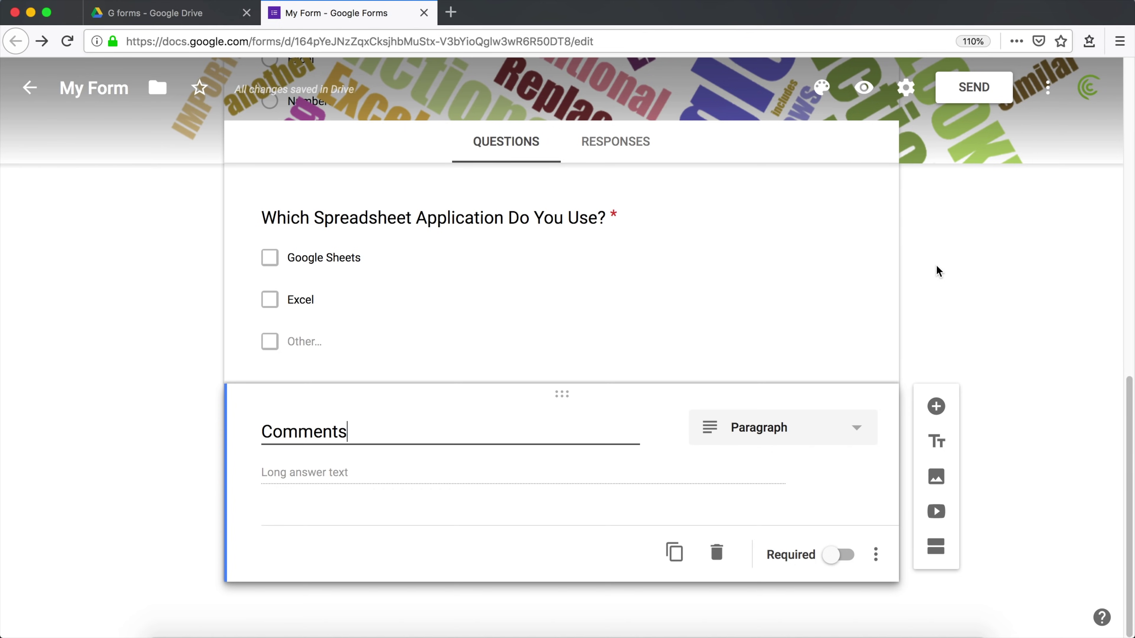
scroll(938, 270, up, 10)
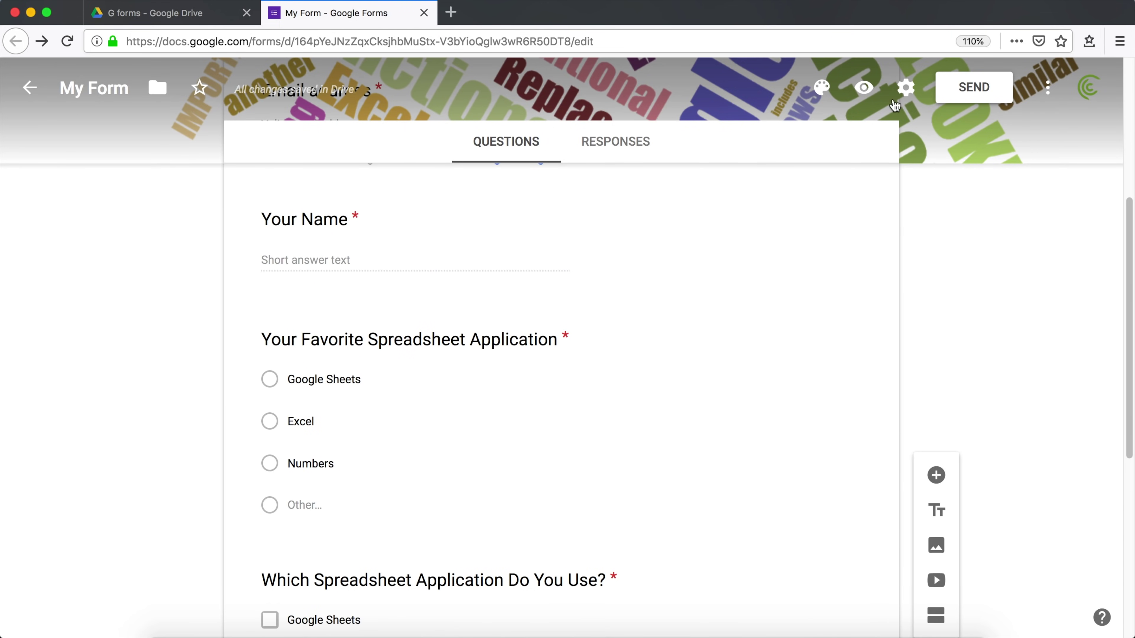
Preview the form and try submitting it before the required answers are filled
click(865, 88)
scroll(409, 295, down, 3)
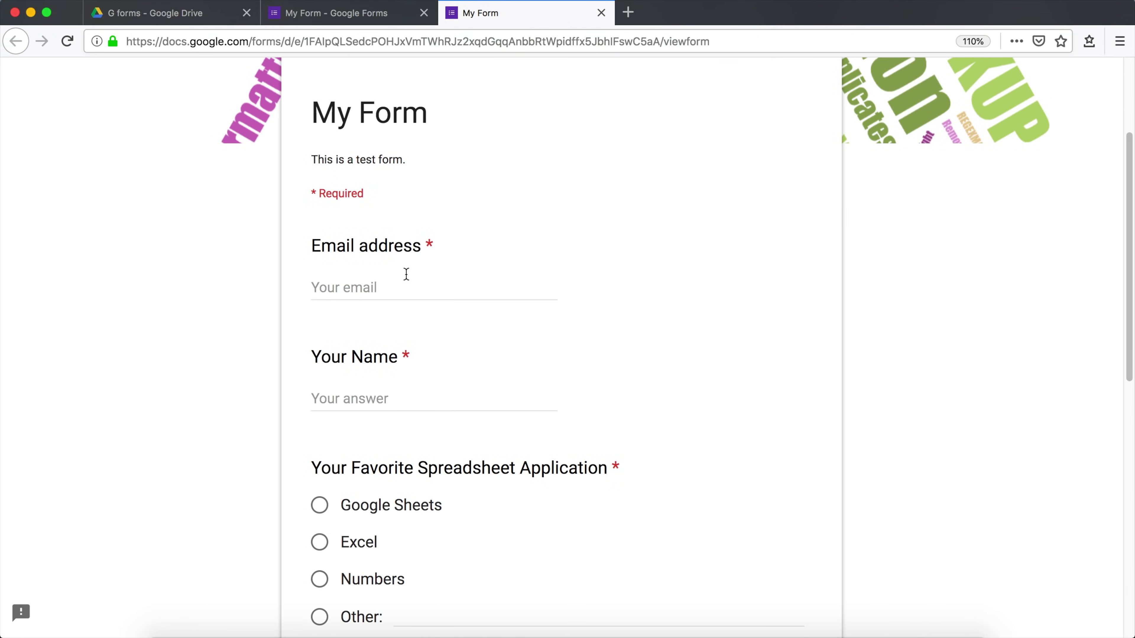
click(361, 288)
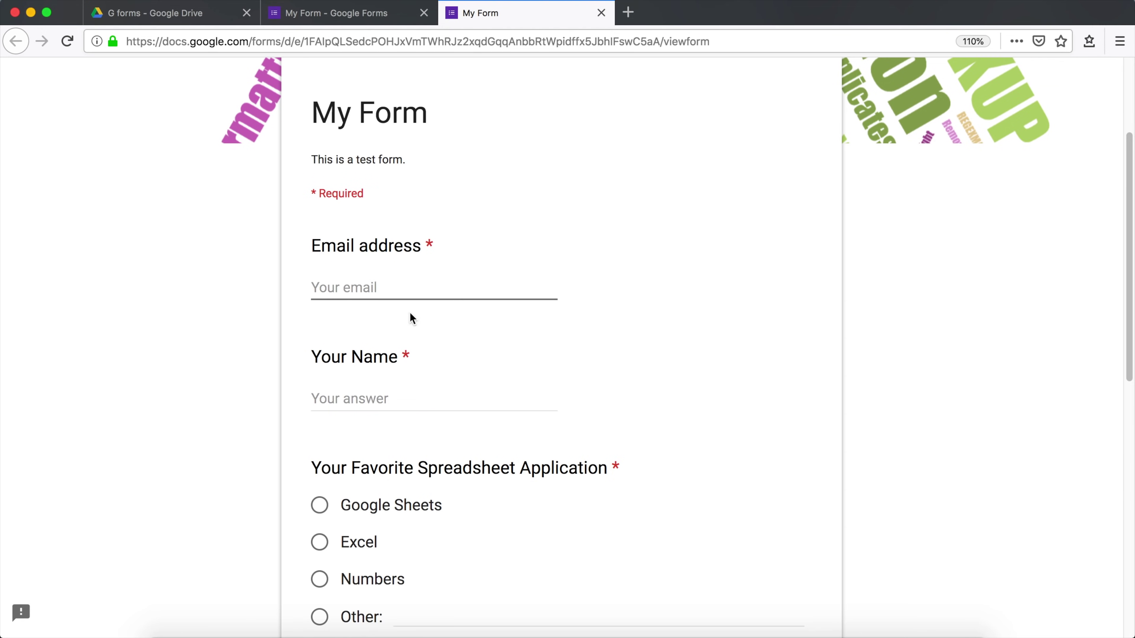
scroll(412, 318, down, 2)
click(362, 347)
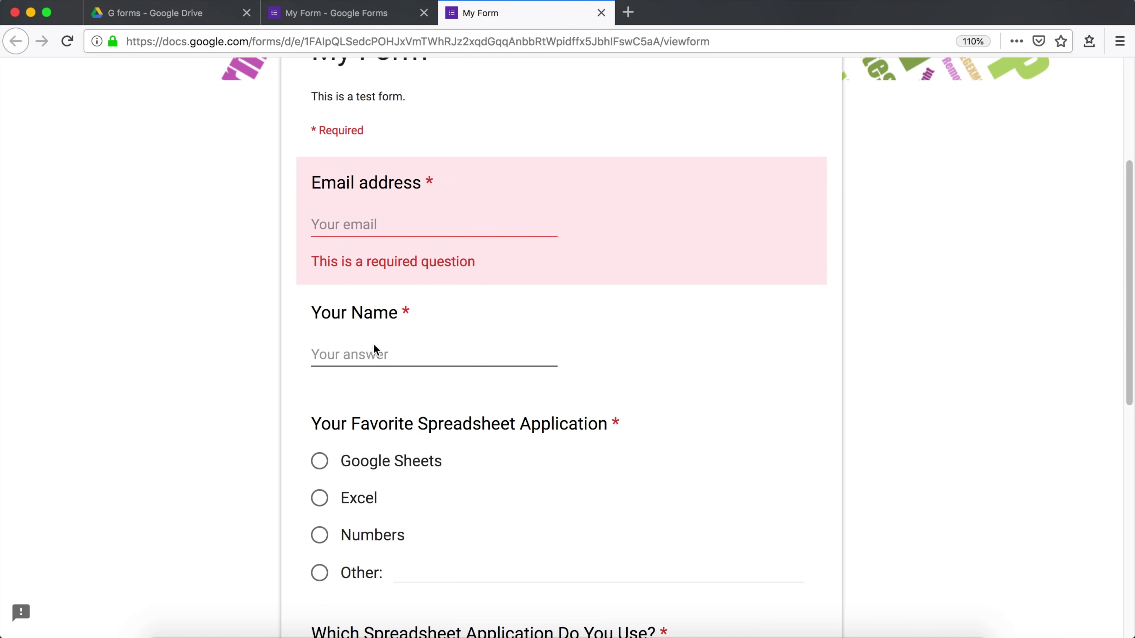
scroll(449, 220, down, 8)
click(465, 243)
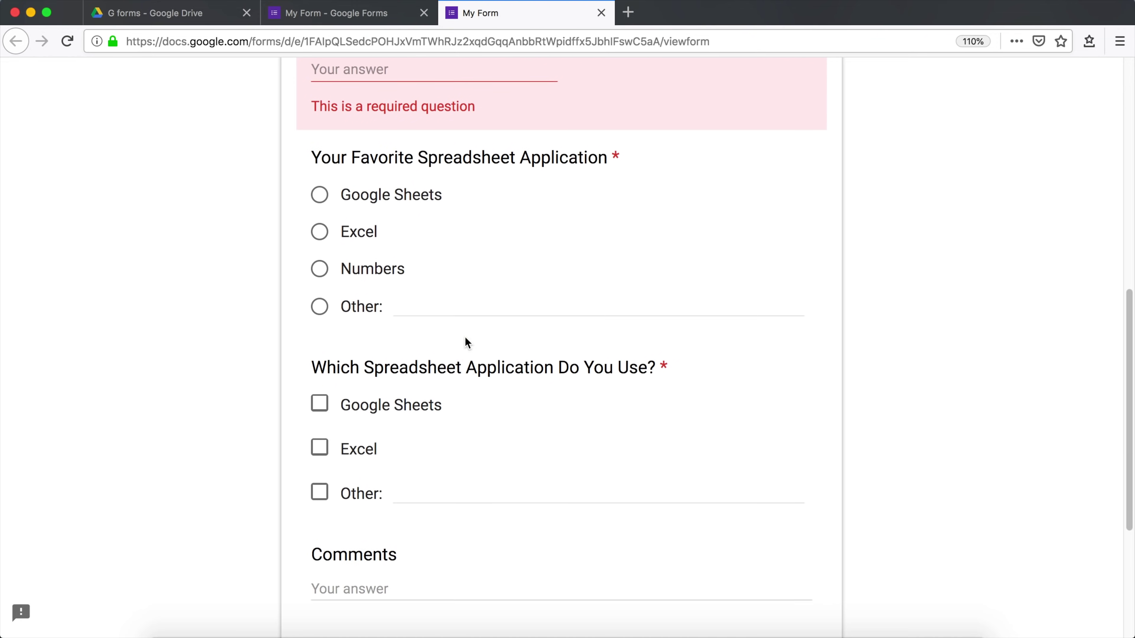
scroll(463, 340, down, 7)
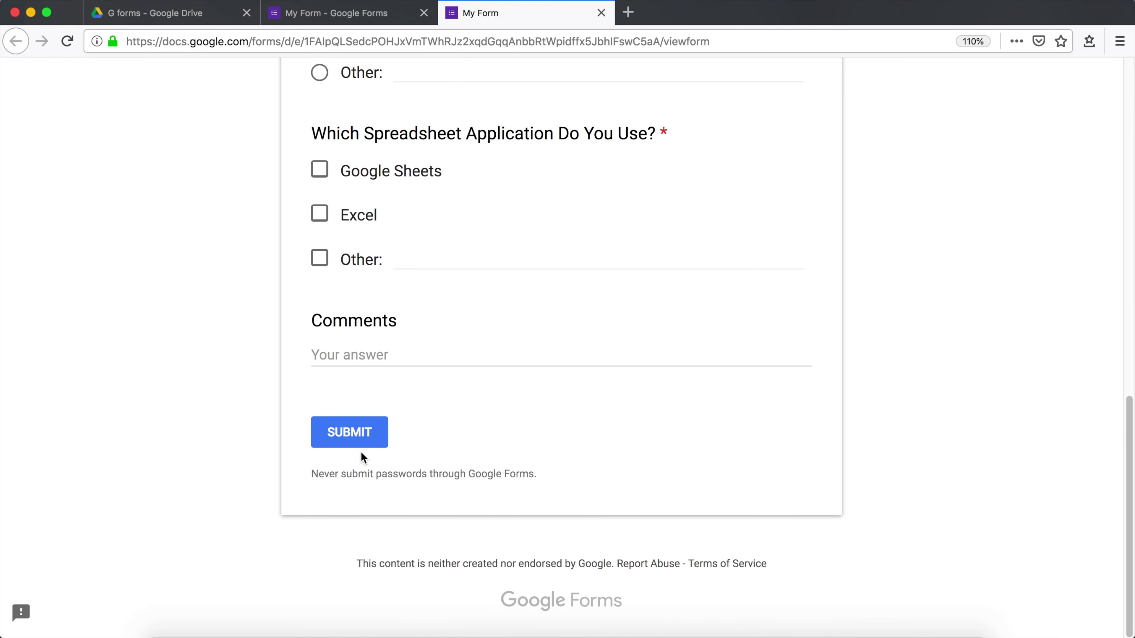
click(357, 438)
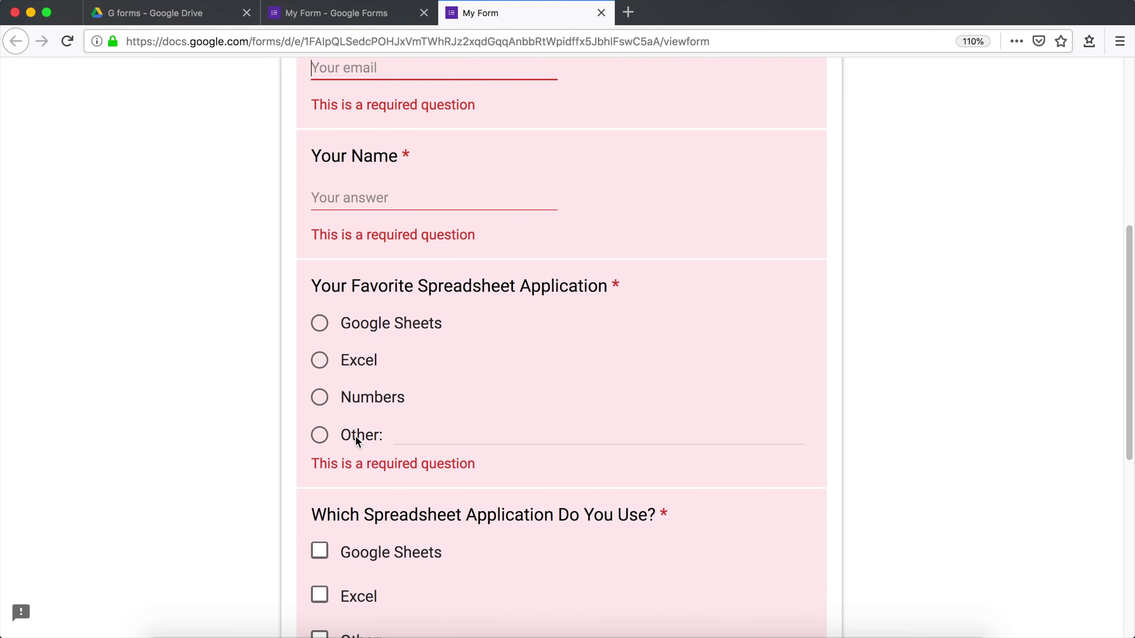
scroll(443, 375, down, 9)
scroll(443, 375, down, 3)
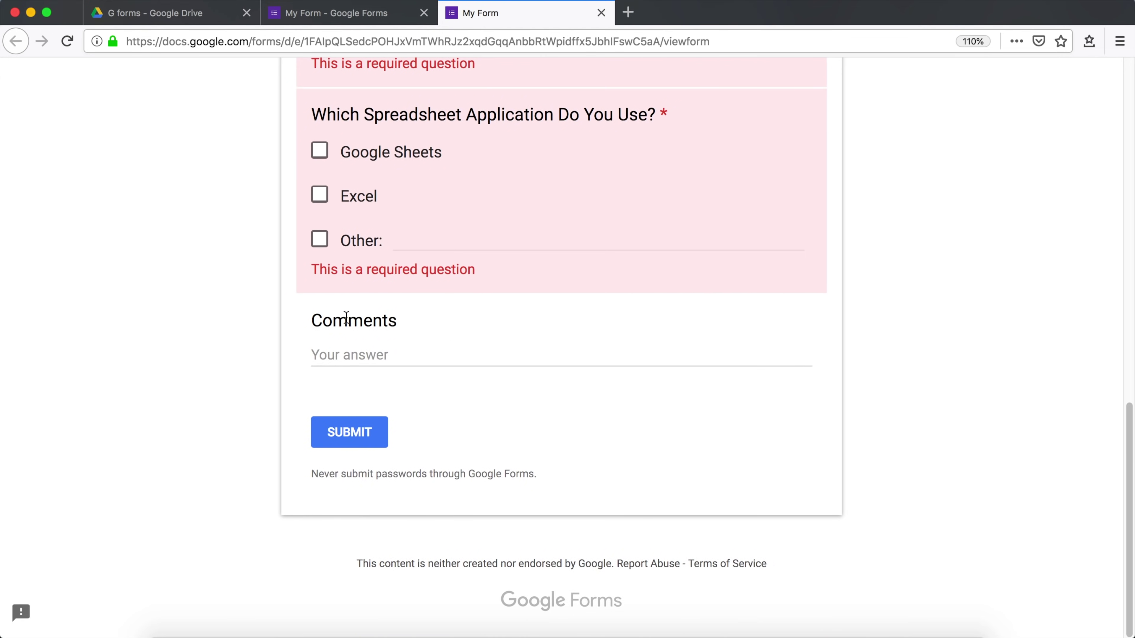
scroll(361, 272, up, 4)
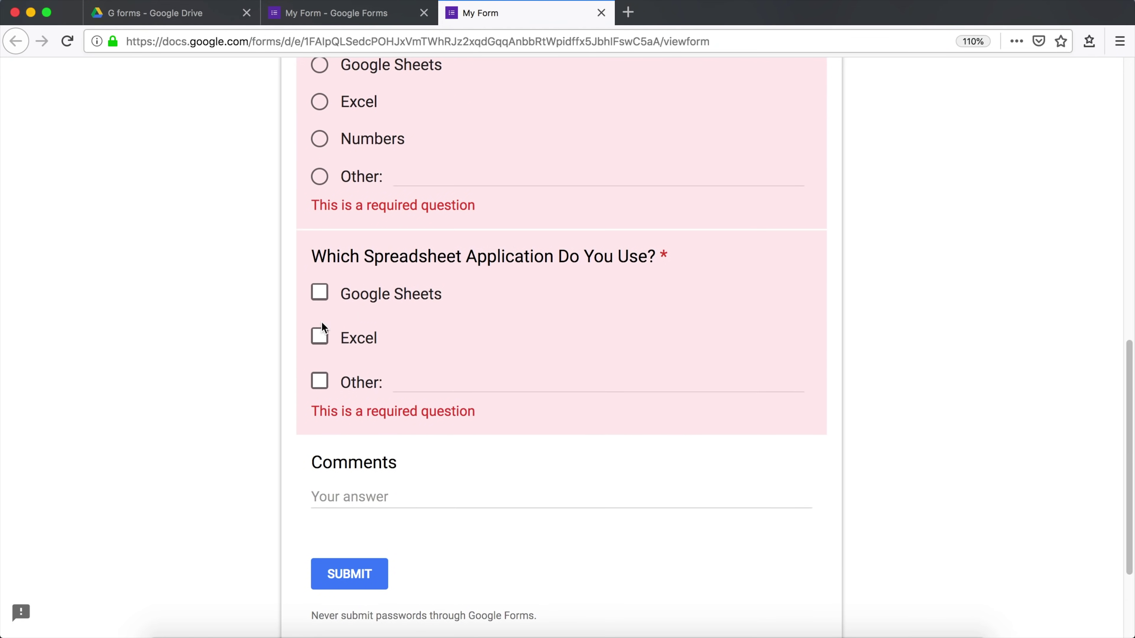
Tick Google Sheets and Excel in the checkbox question and choose Google Sheets as favourite
click(323, 309)
click(320, 296)
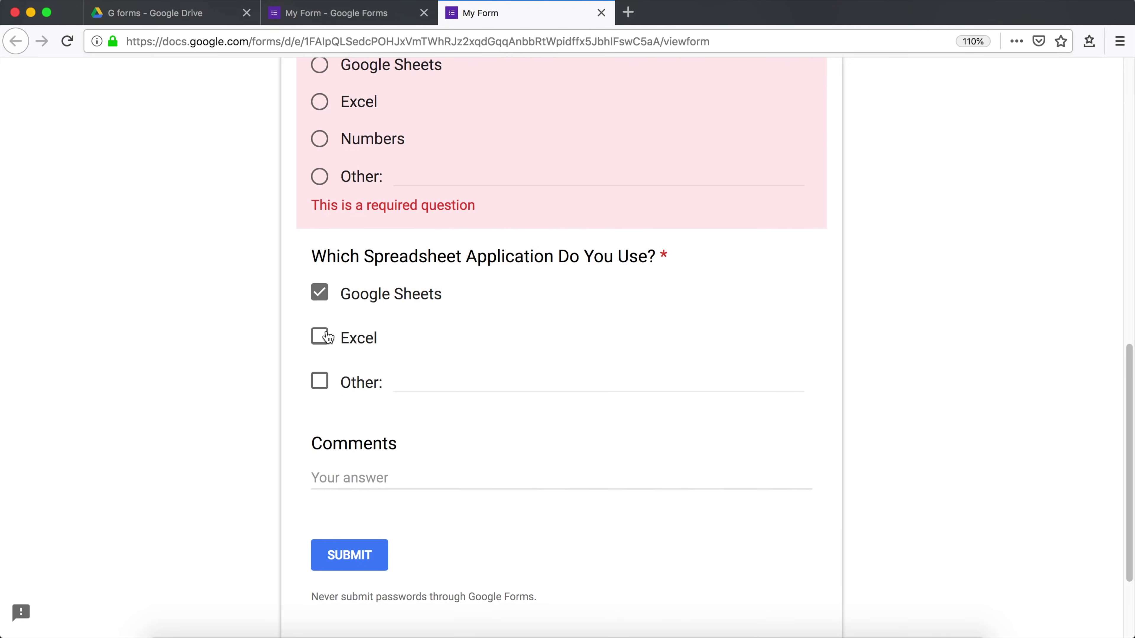
click(318, 336)
scroll(353, 321, up, 5)
click(322, 262)
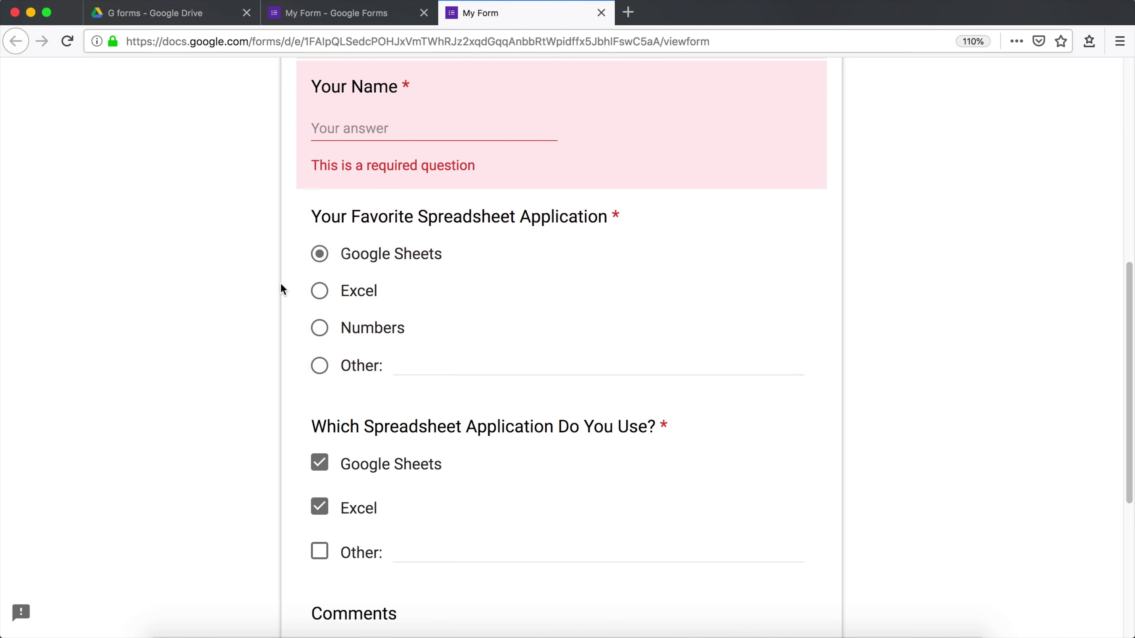
scroll(269, 310, up, 6)
Enter the respondent's email address and name, then submit the test response
click(399, 266)
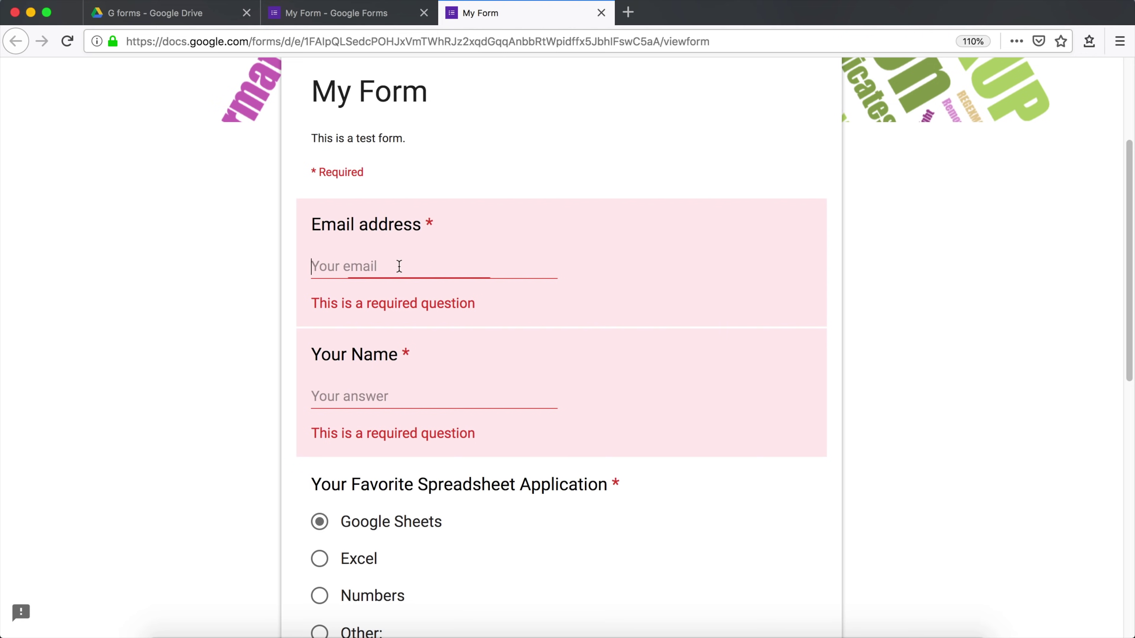
text(chicago)
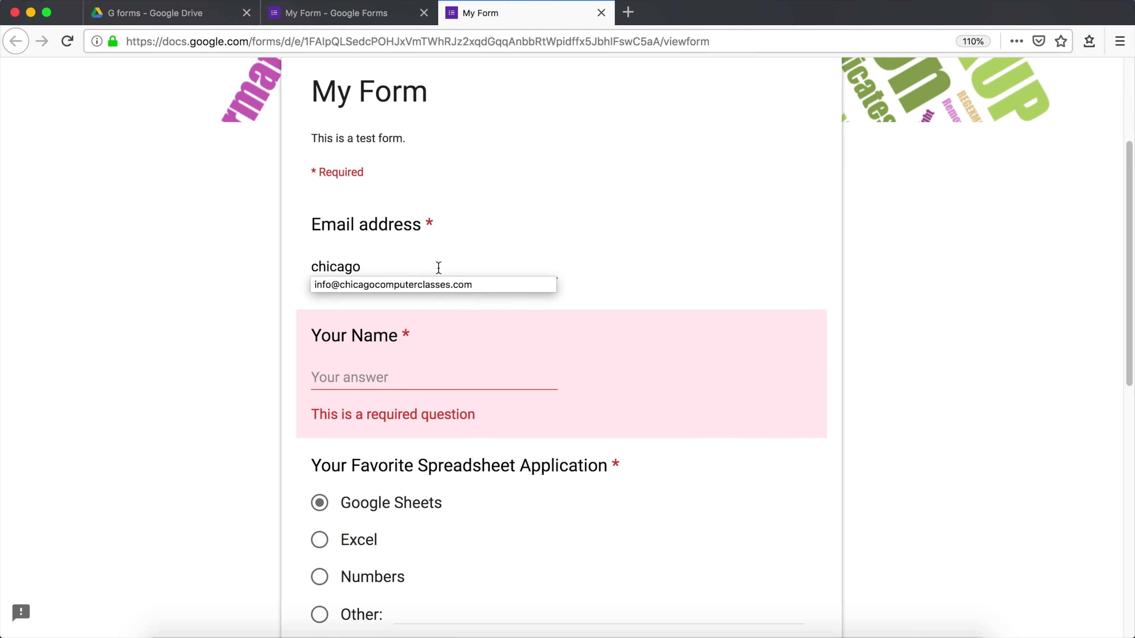
click(438, 285)
scroll(430, 319, down, 2)
click(374, 299)
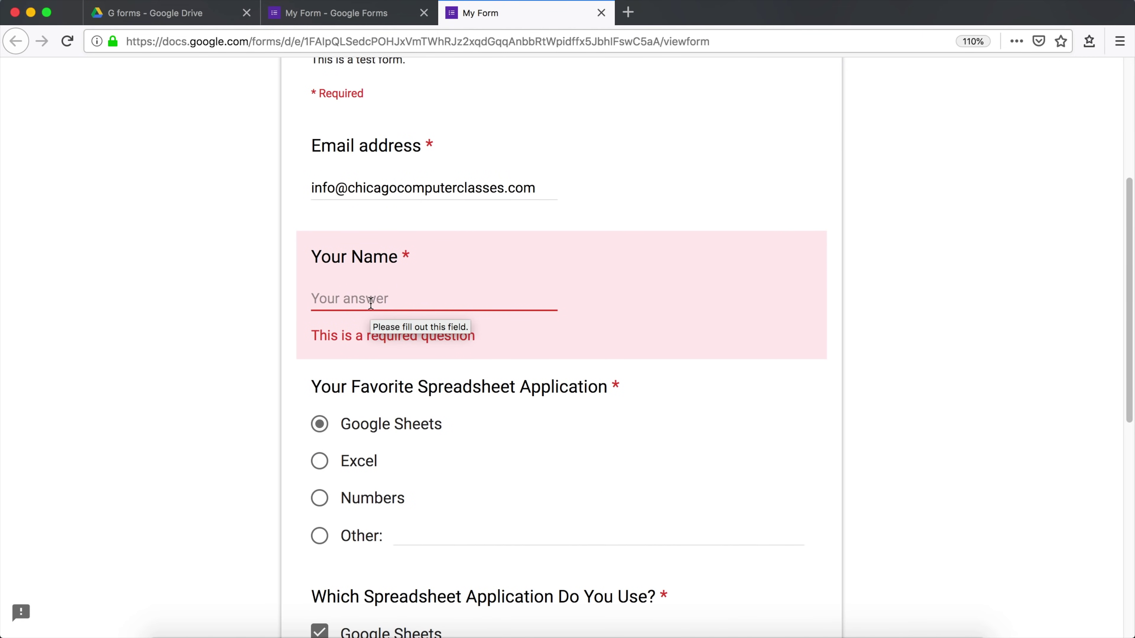
scroll(249, 324, down, 9)
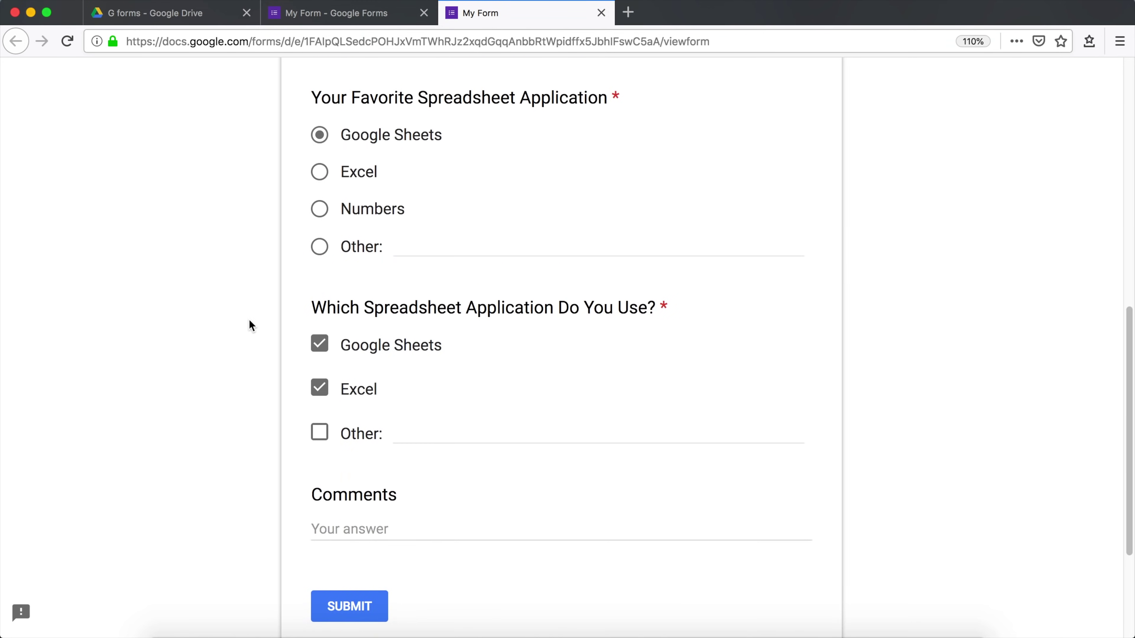
click(360, 539)
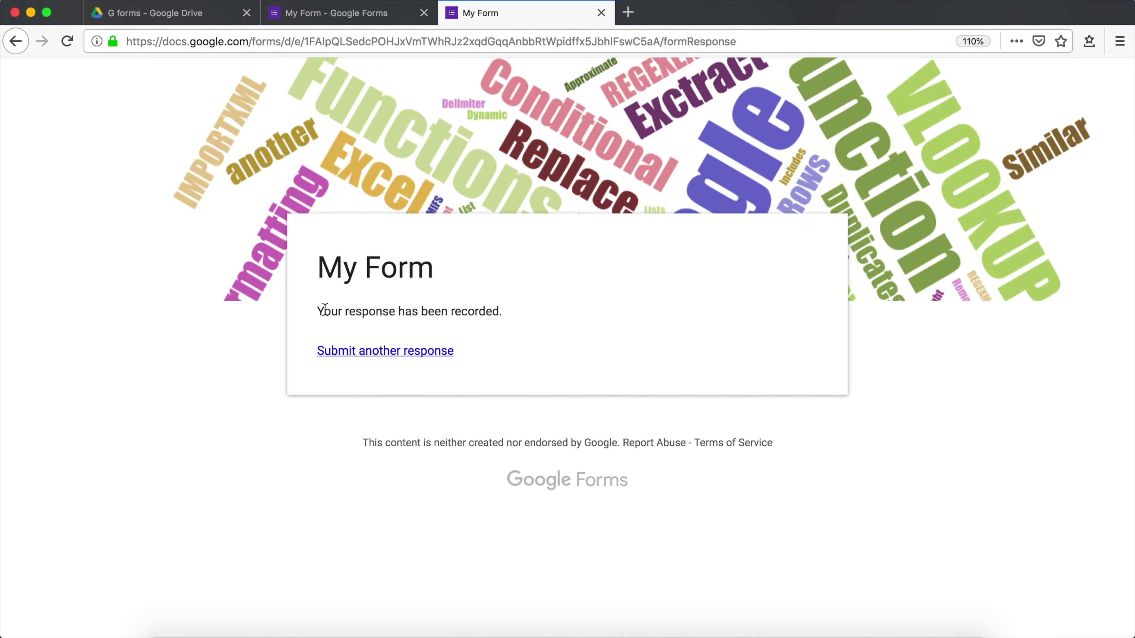
Leave the confirmation page via Submit another response and return to the editor showing 1 response
drag(325, 309, 494, 305)
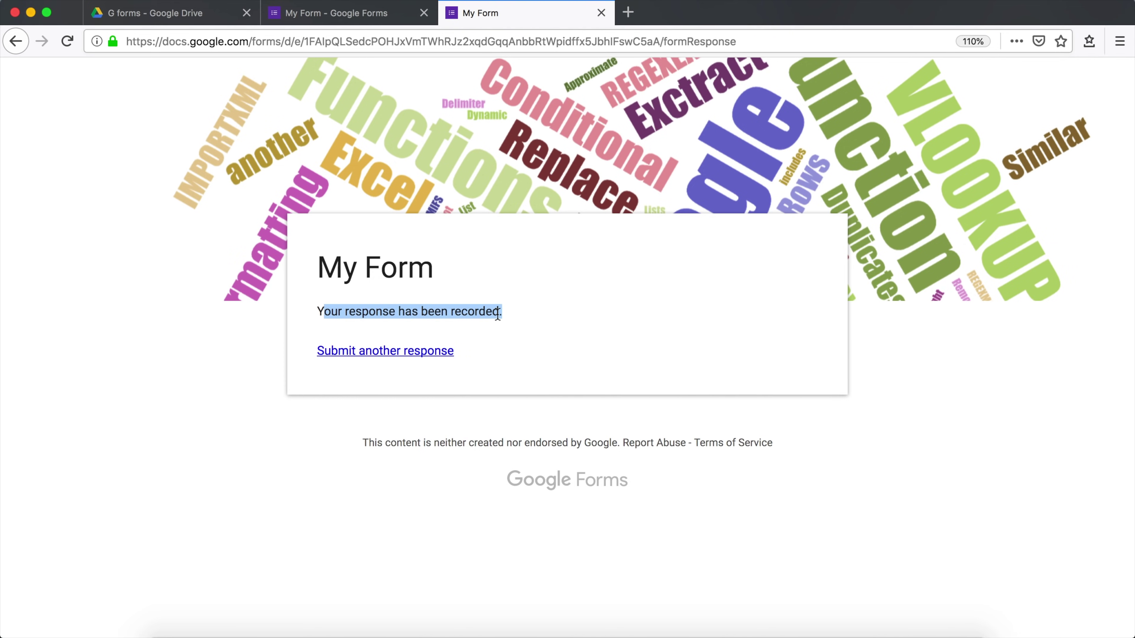
click(469, 318)
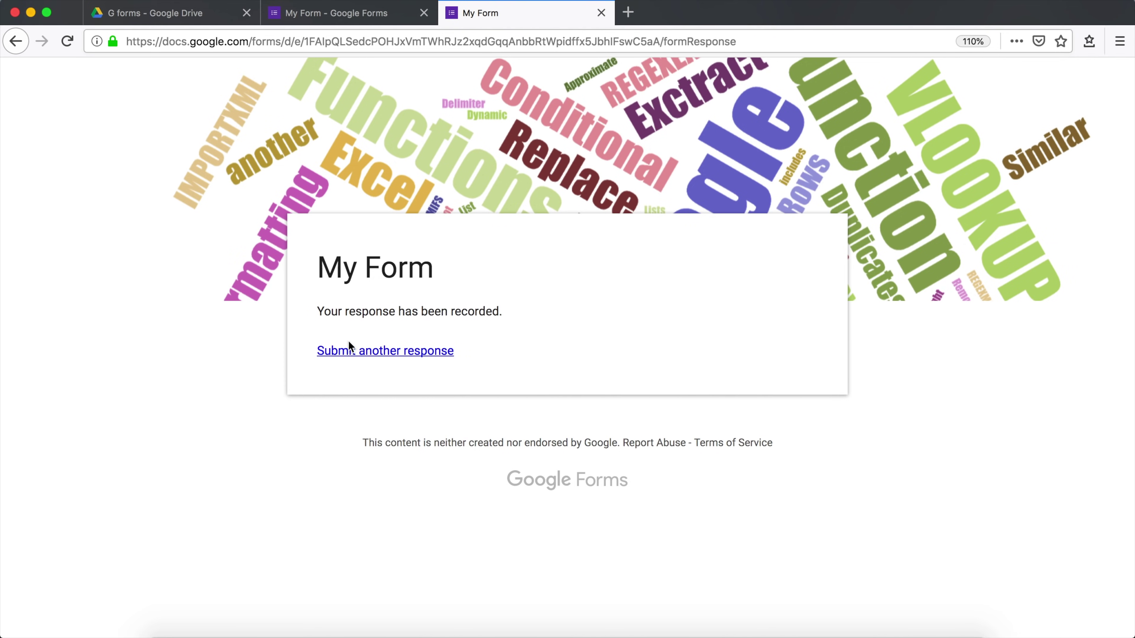
click(390, 353)
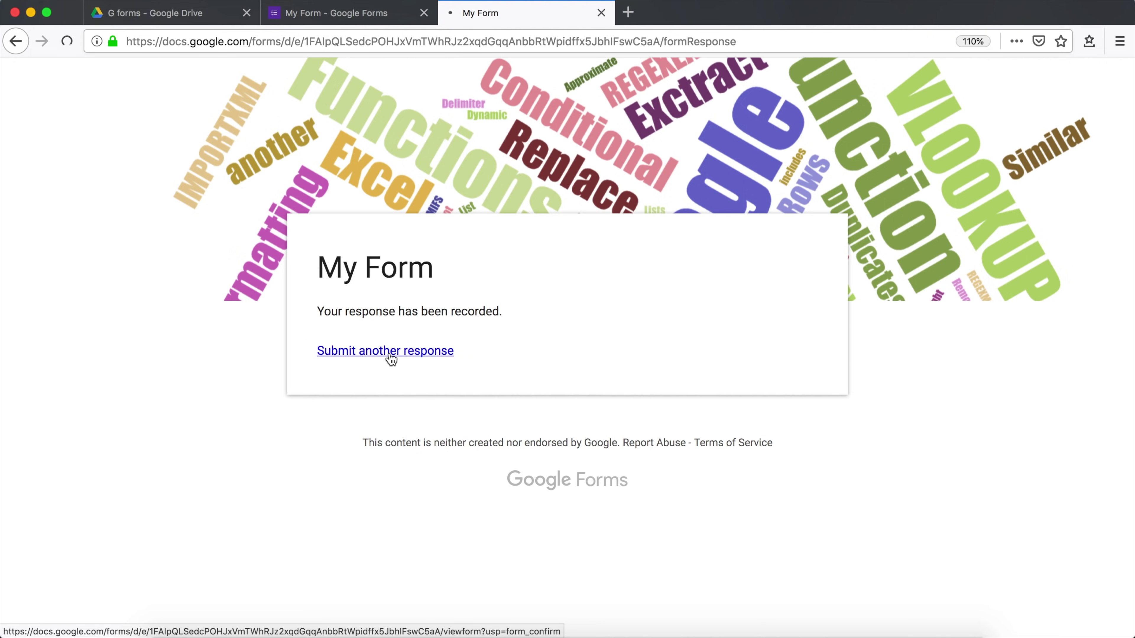
click(331, 14)
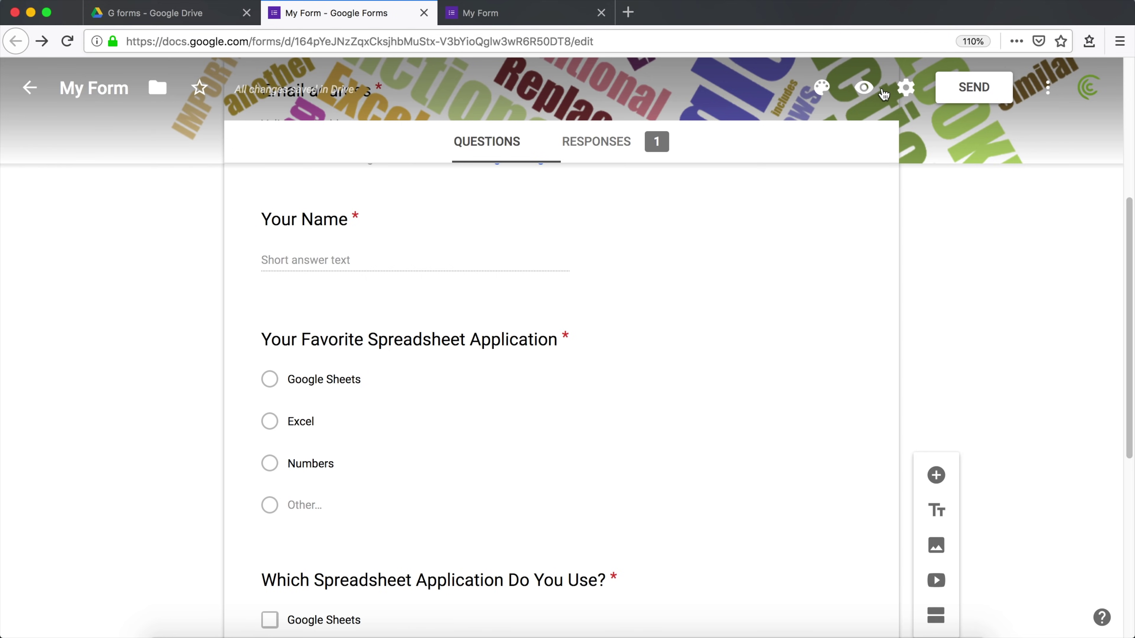
In Presentation settings, hide the submit-another-response link and write a thank-you confirmation message
click(907, 90)
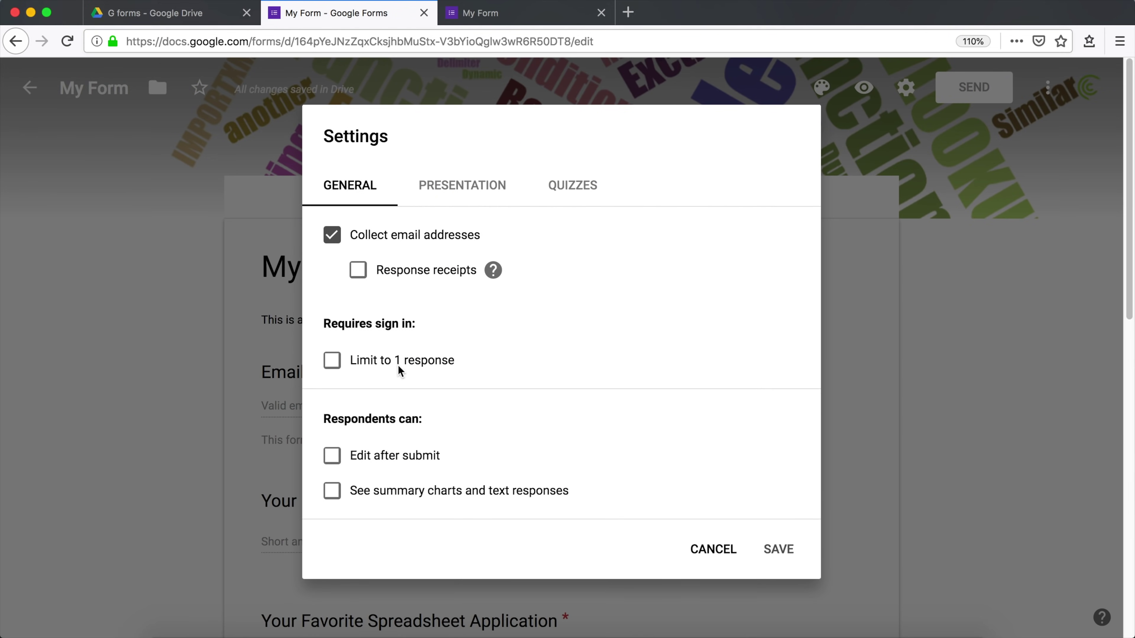
click(453, 197)
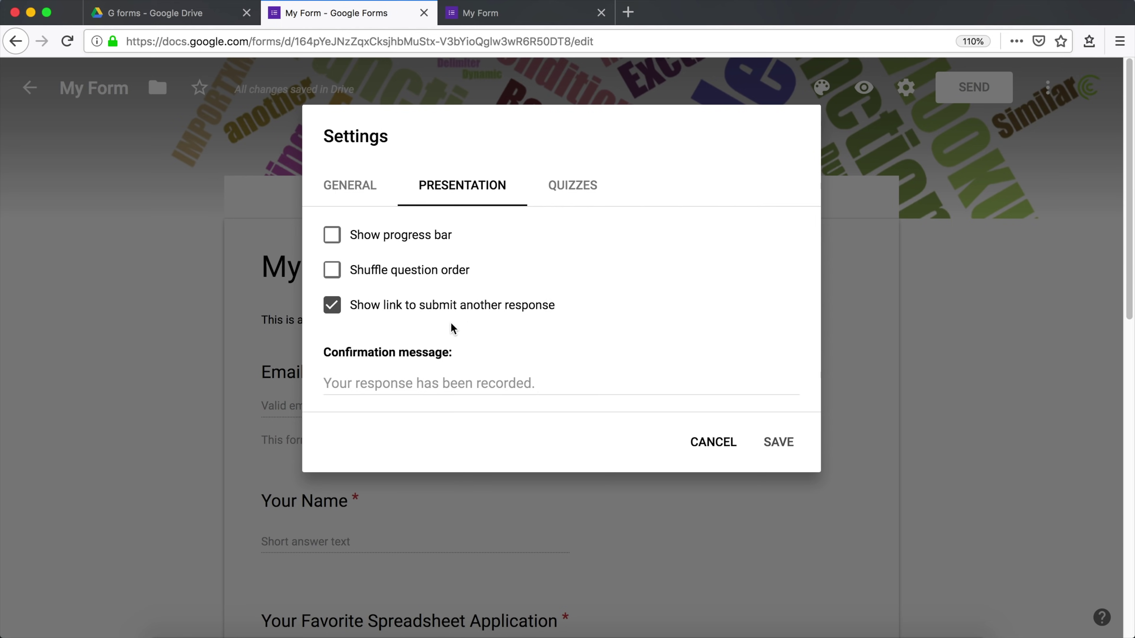
click(332, 305)
click(461, 383)
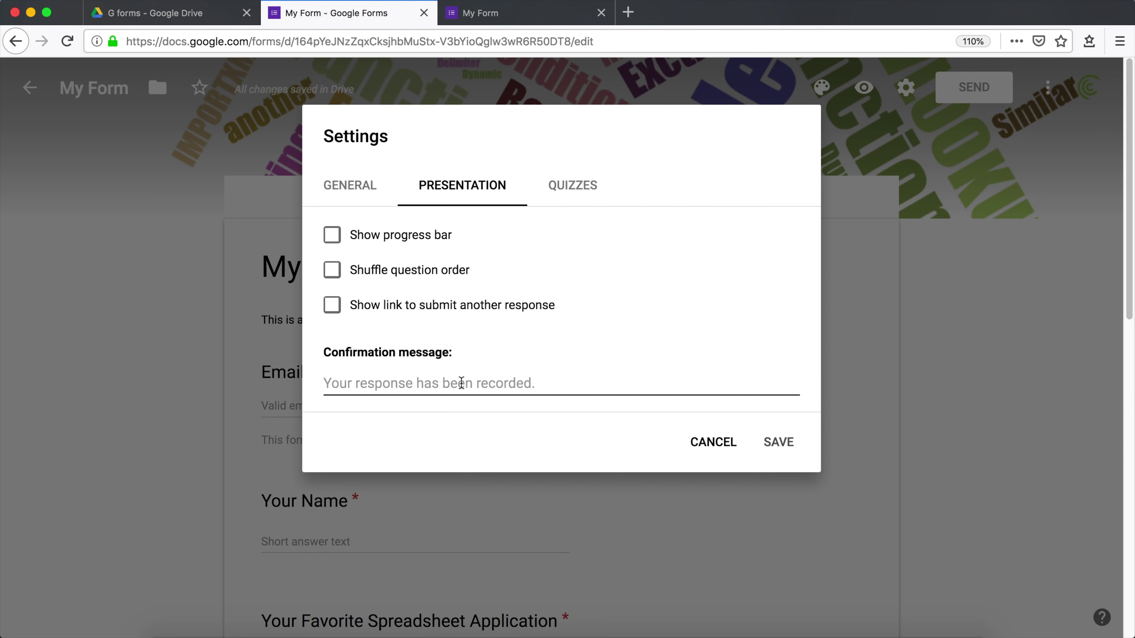
text(Thank You for Your Re)
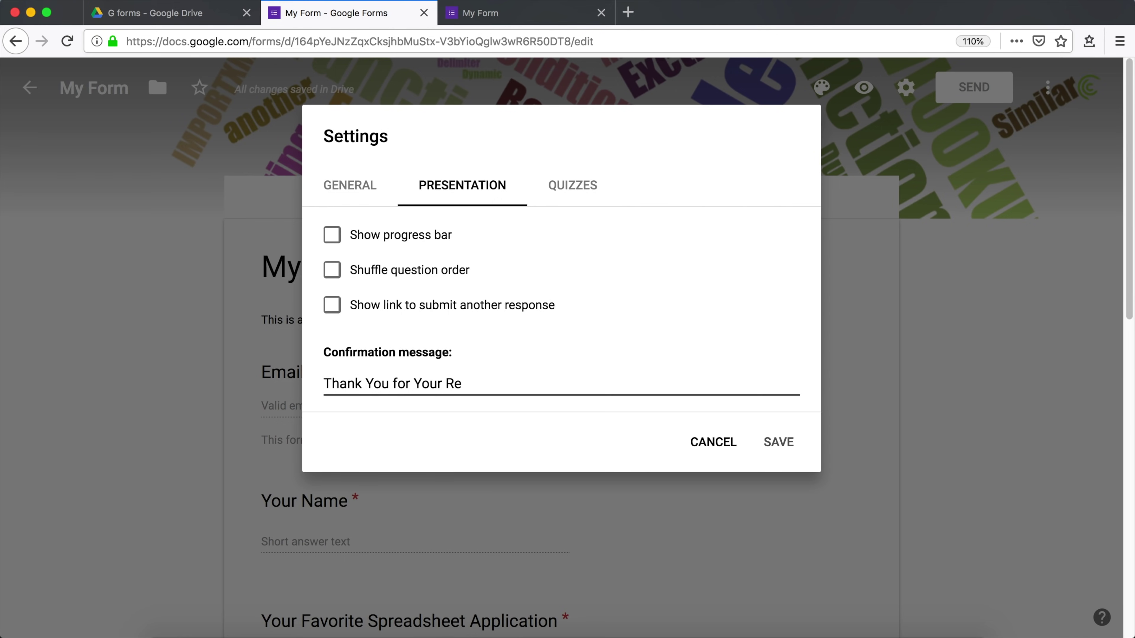
text(sponse!)
Limit respondents to 1 response in General settings and save the settings
click(358, 198)
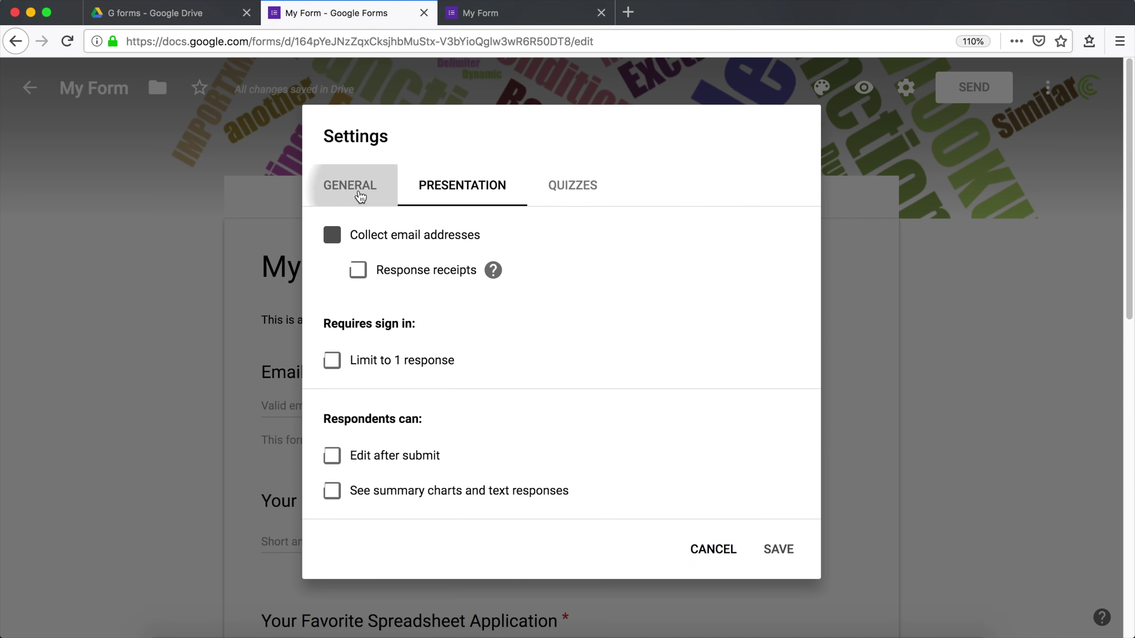
click(366, 362)
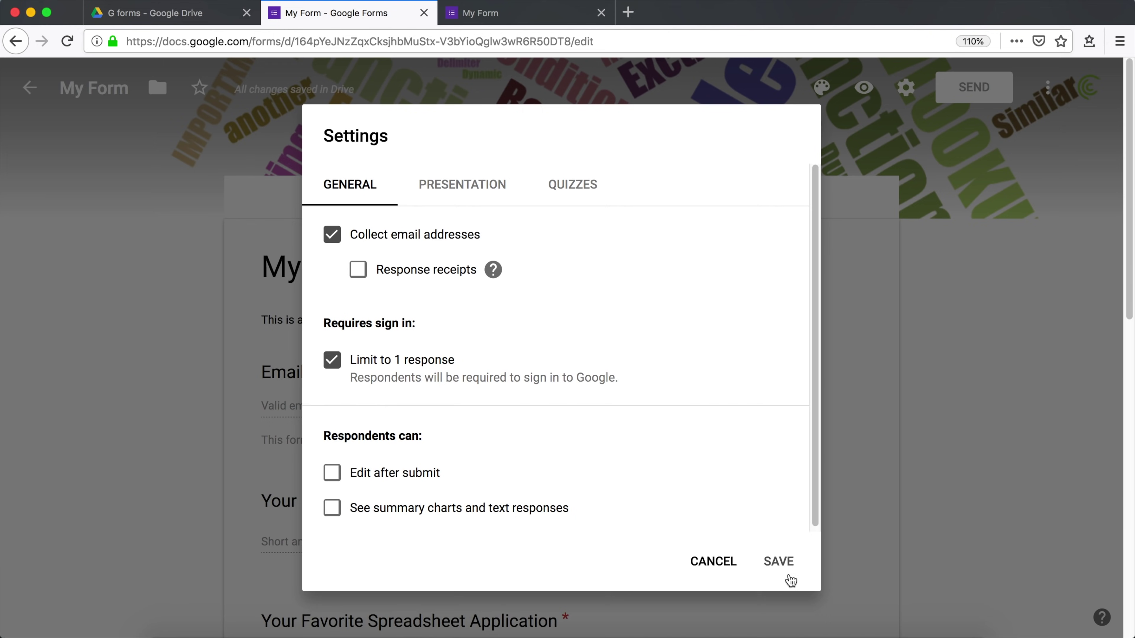
click(779, 562)
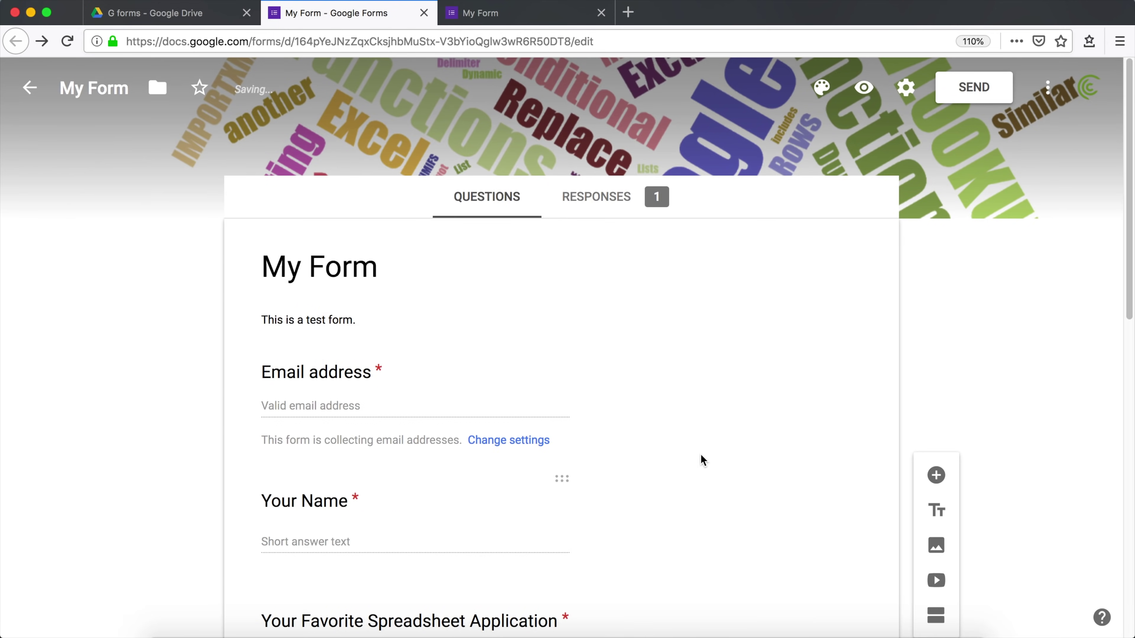
Close the form preview tab and open the Send form email fields, ready for a recipient
click(509, 13)
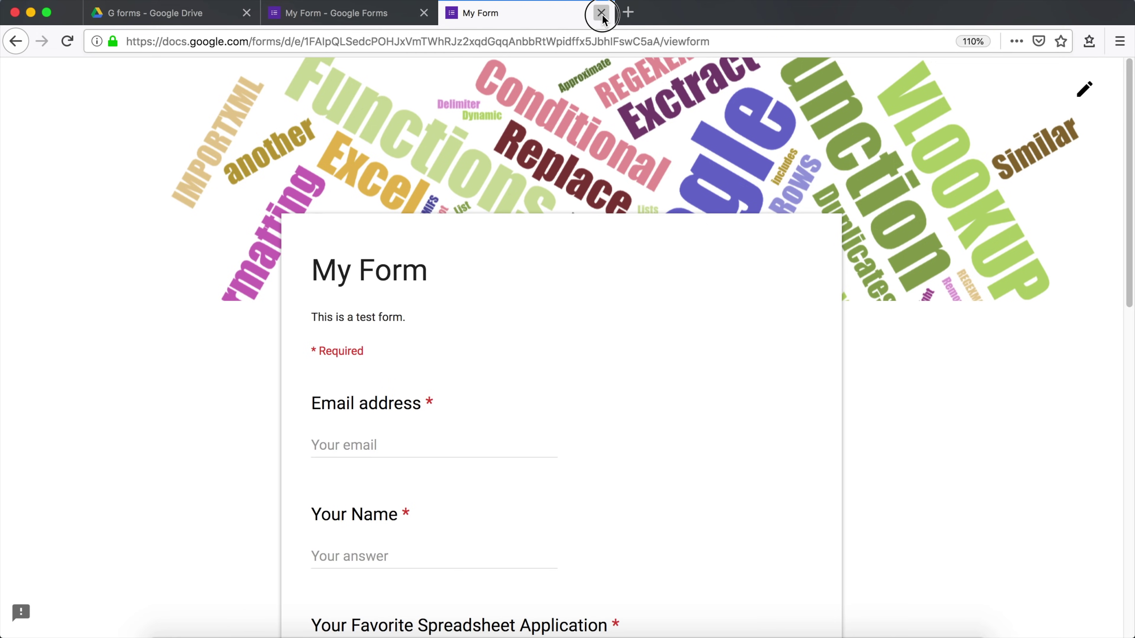
click(602, 13)
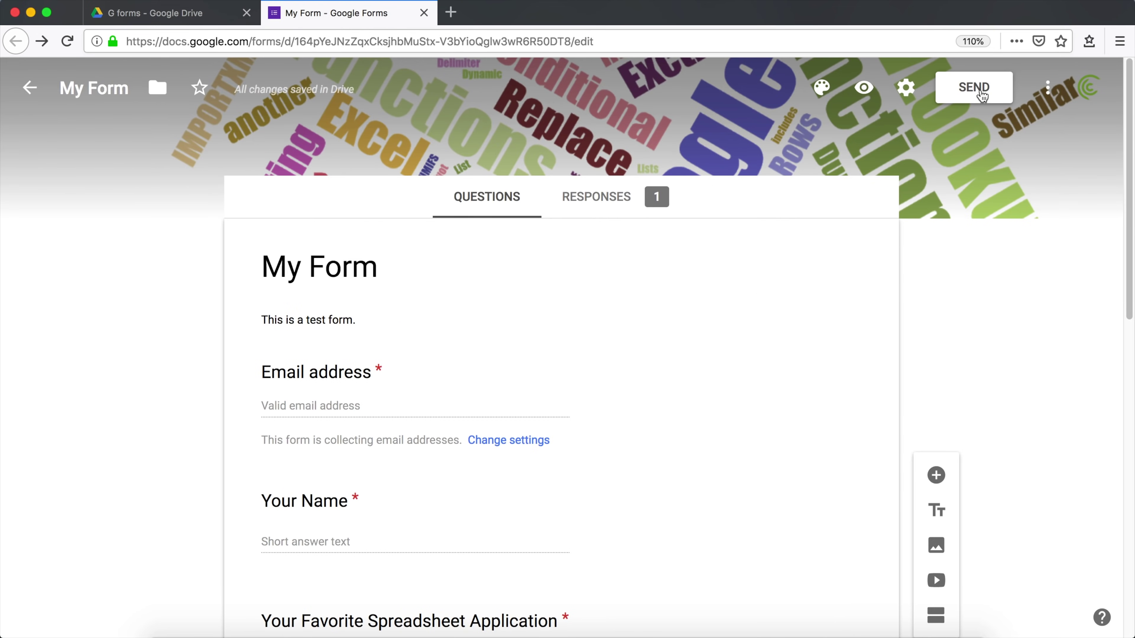
click(970, 91)
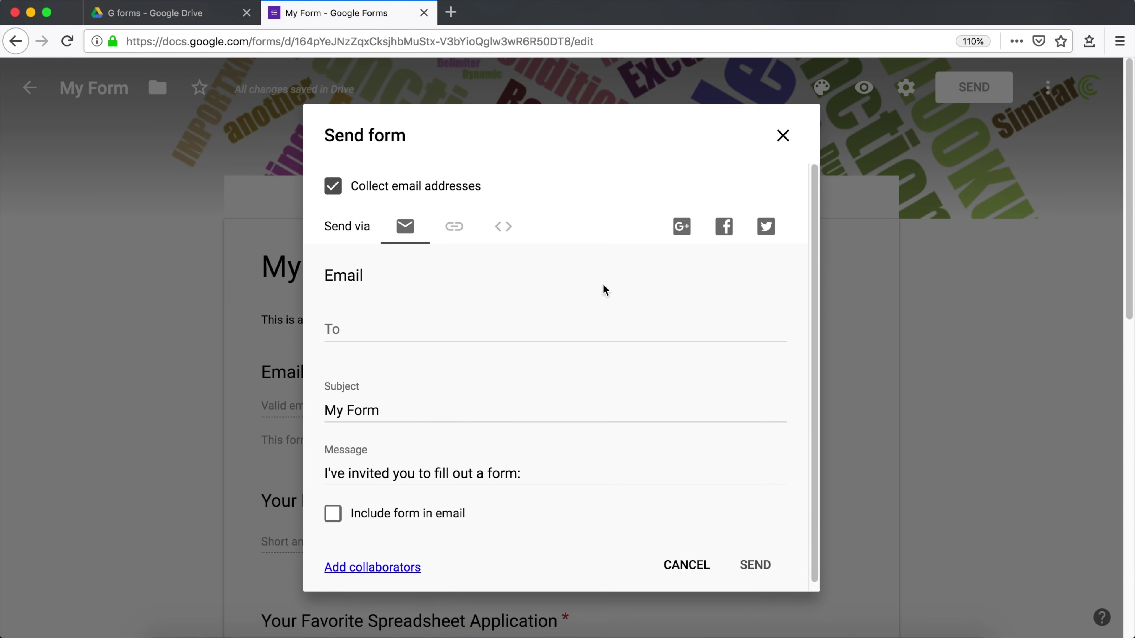
click(348, 327)
scroll(469, 330, down, 1)
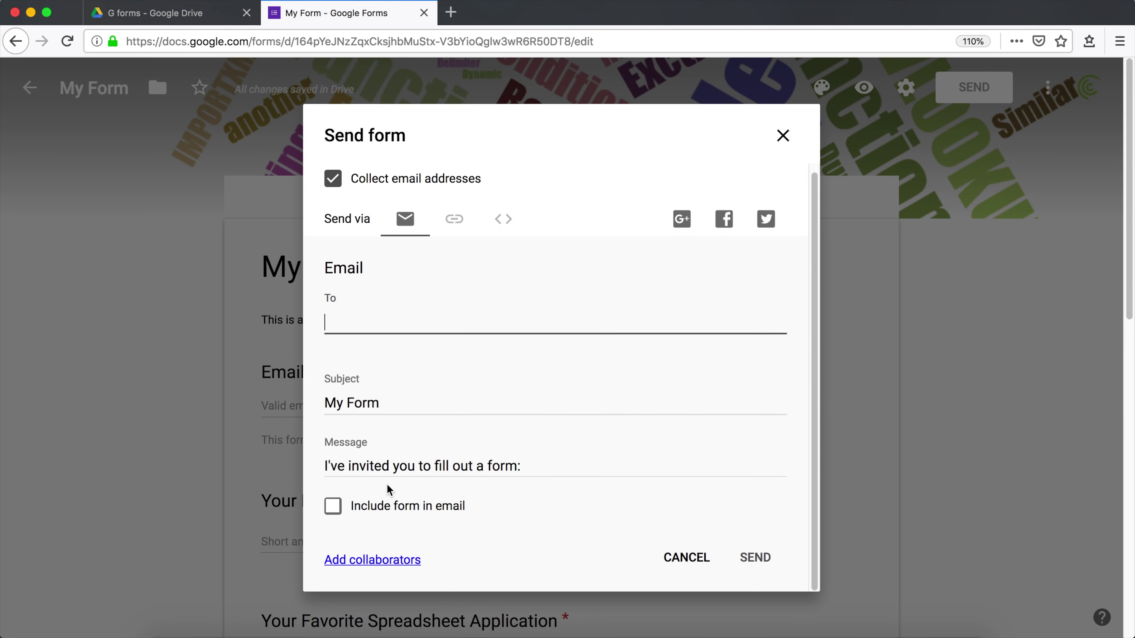
scroll(498, 246, up, 1)
Show the form's link in the Send form dialog and shorten it to a goo.gl URL
click(455, 228)
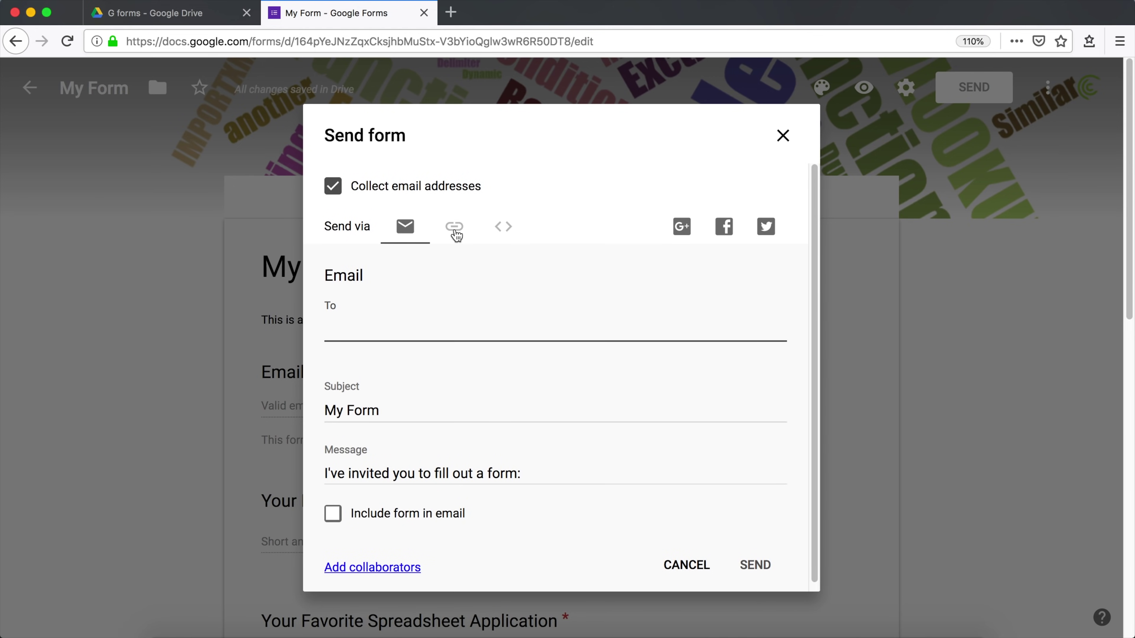
click(460, 310)
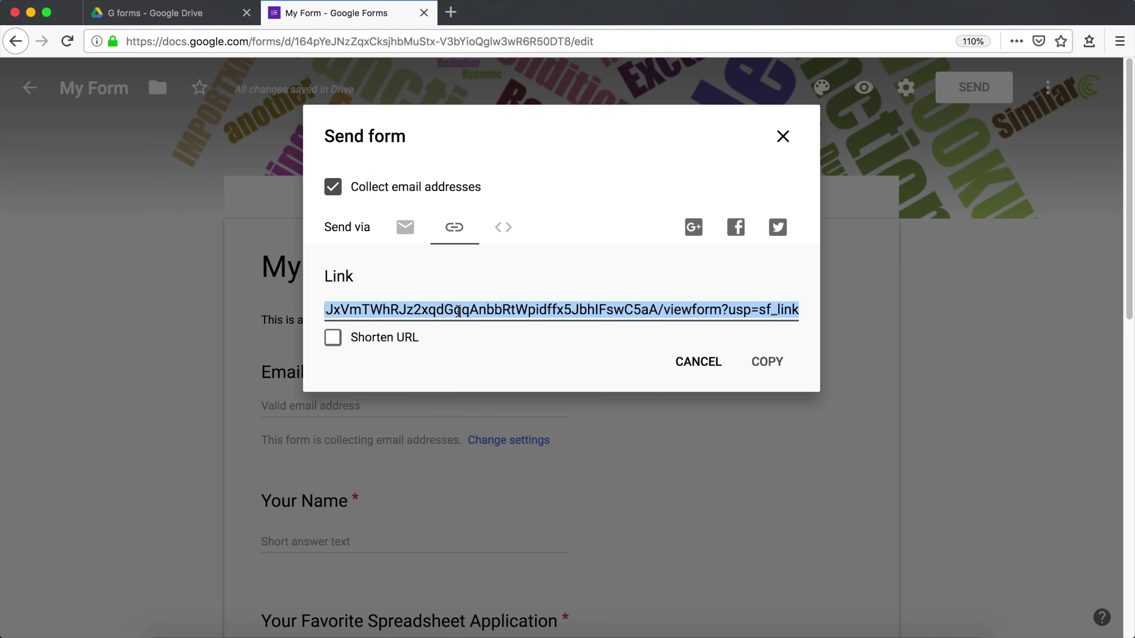
click(333, 338)
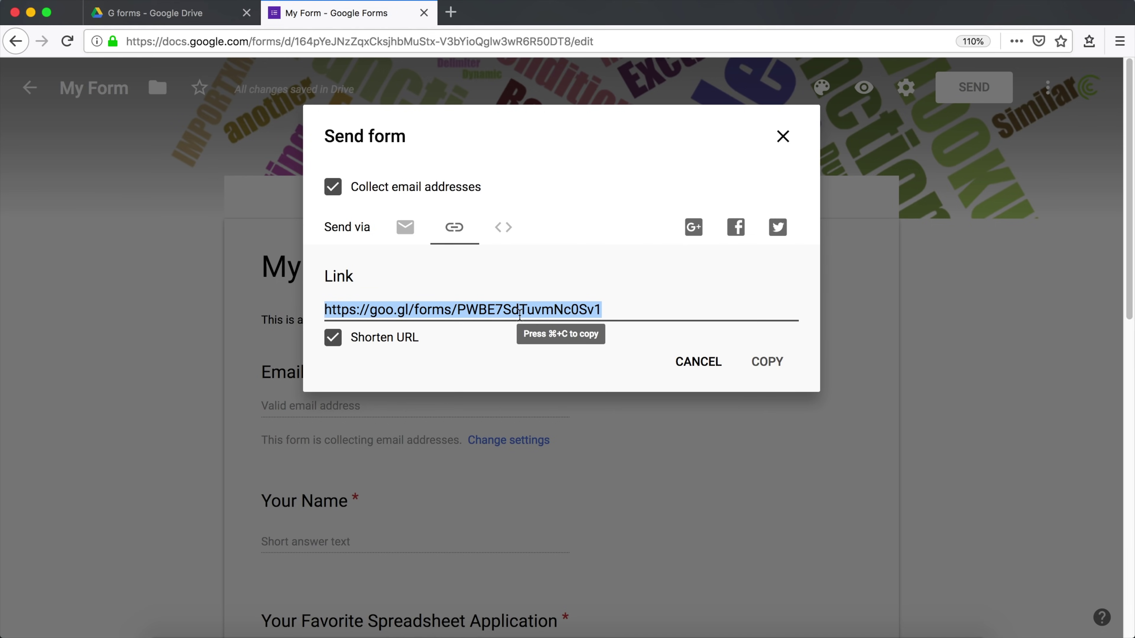
Select the form's embed HTML code, return to the shortened link, and close the dialog
click(503, 230)
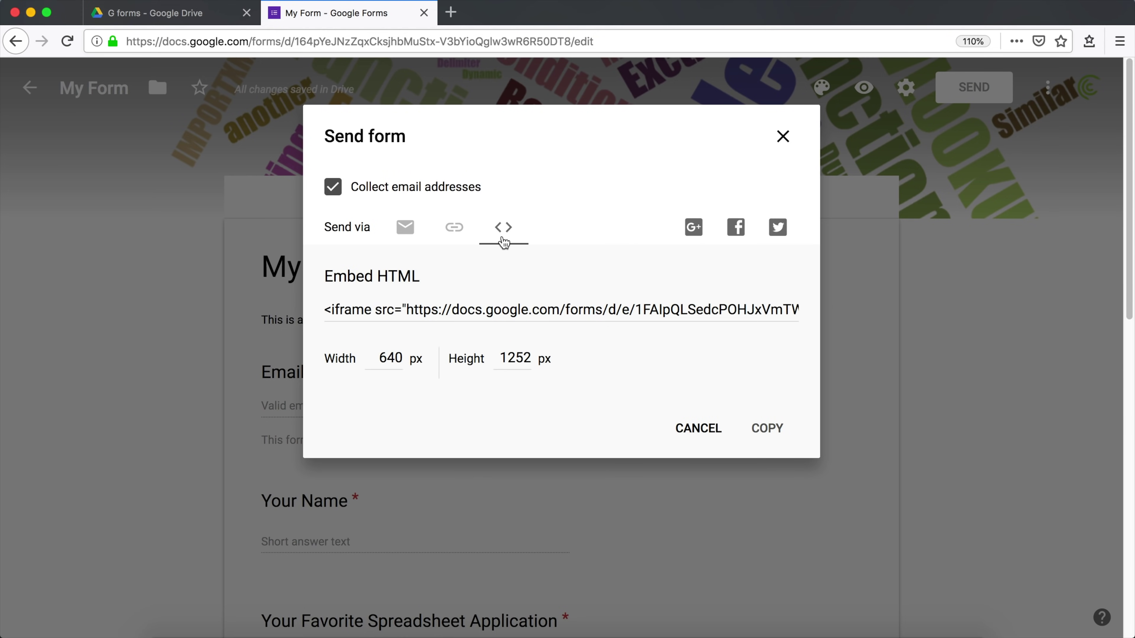
click(545, 309)
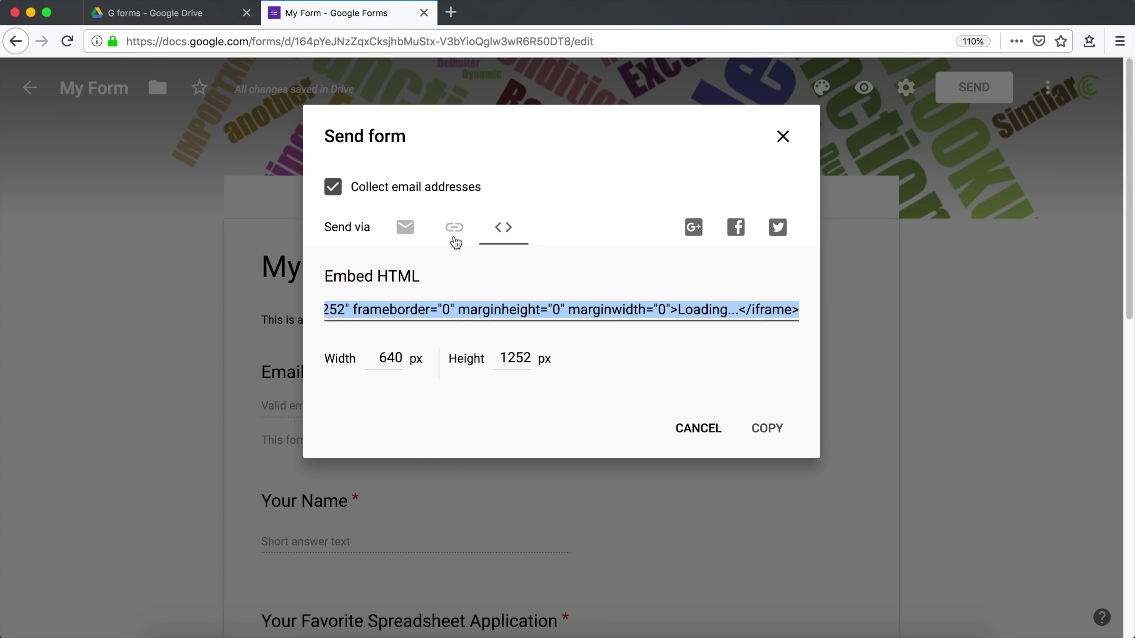
click(455, 228)
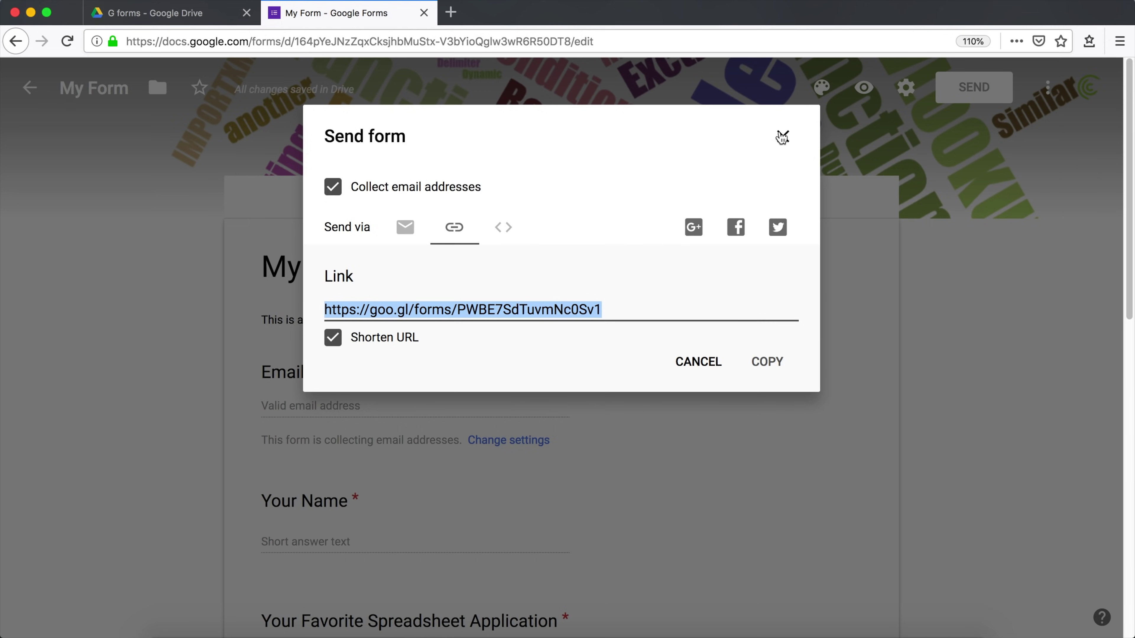
click(782, 138)
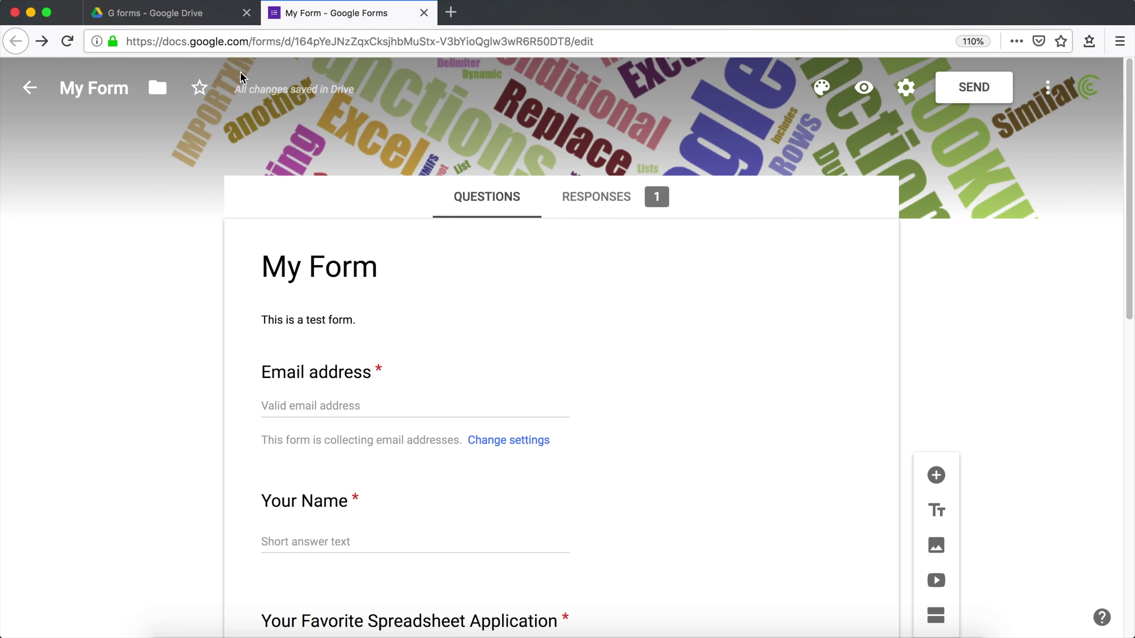
Return to the Google Drive folder tab containing the Form Results spreadsheet
click(188, 14)
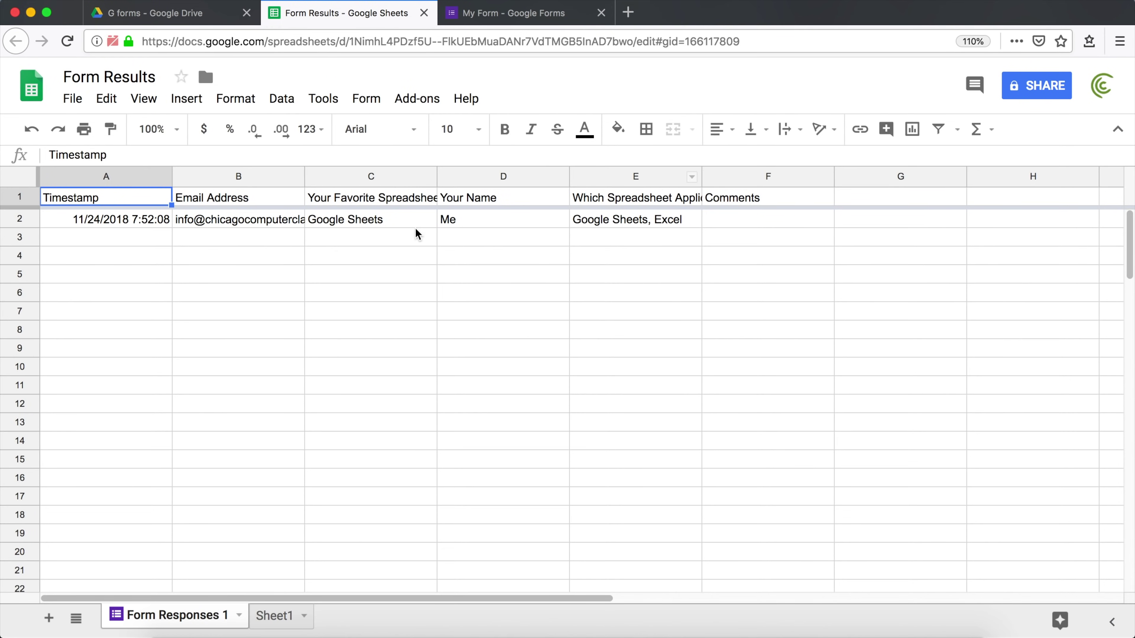
Review the test response row: timestamp in A2, respondent email in B2, favorite spreadsheet answer in C2
drag(157, 227, 714, 223)
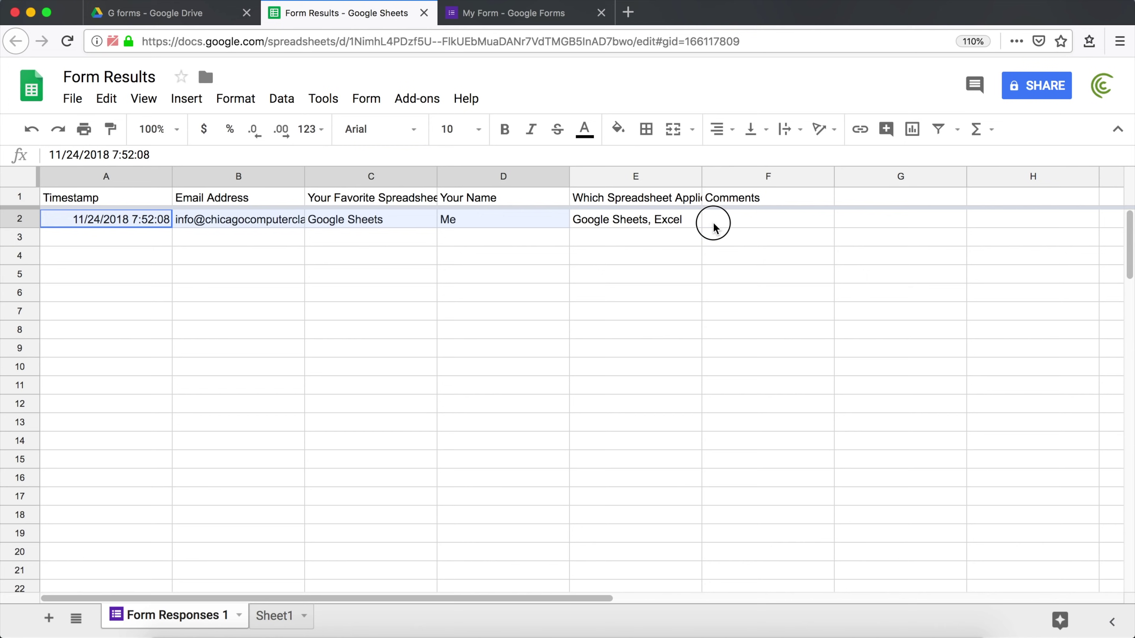
click(130, 225)
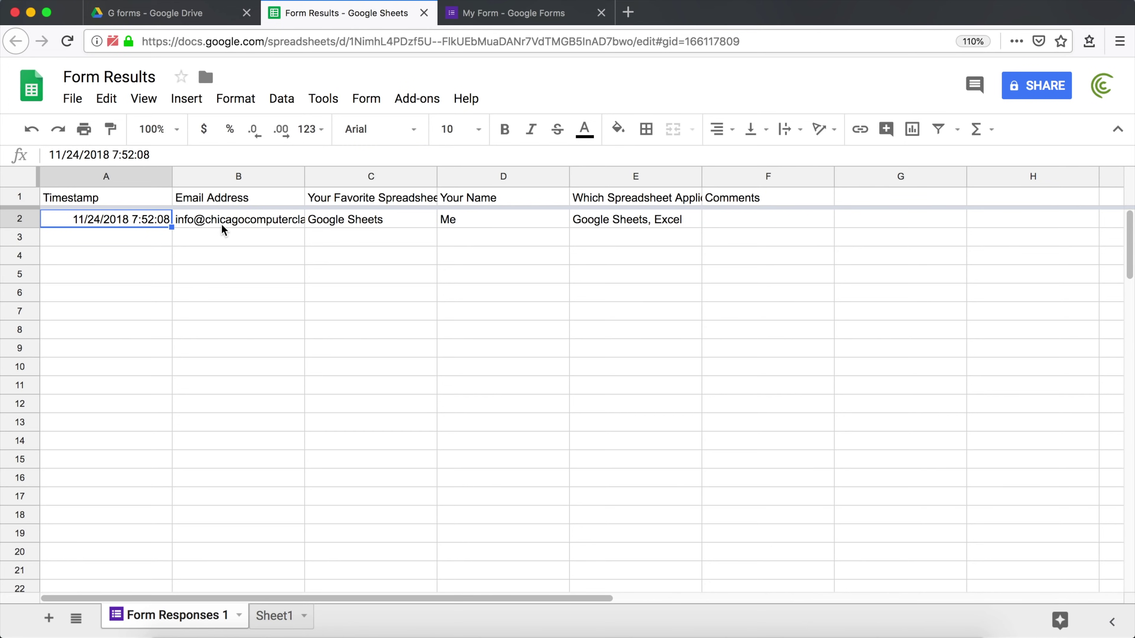
click(250, 219)
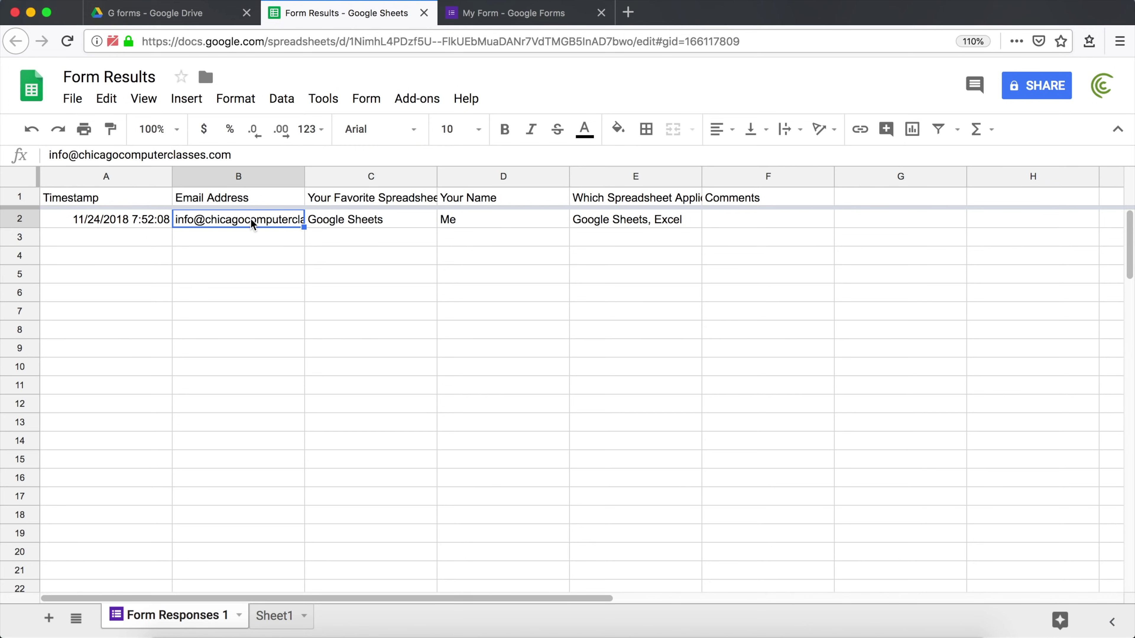
click(386, 220)
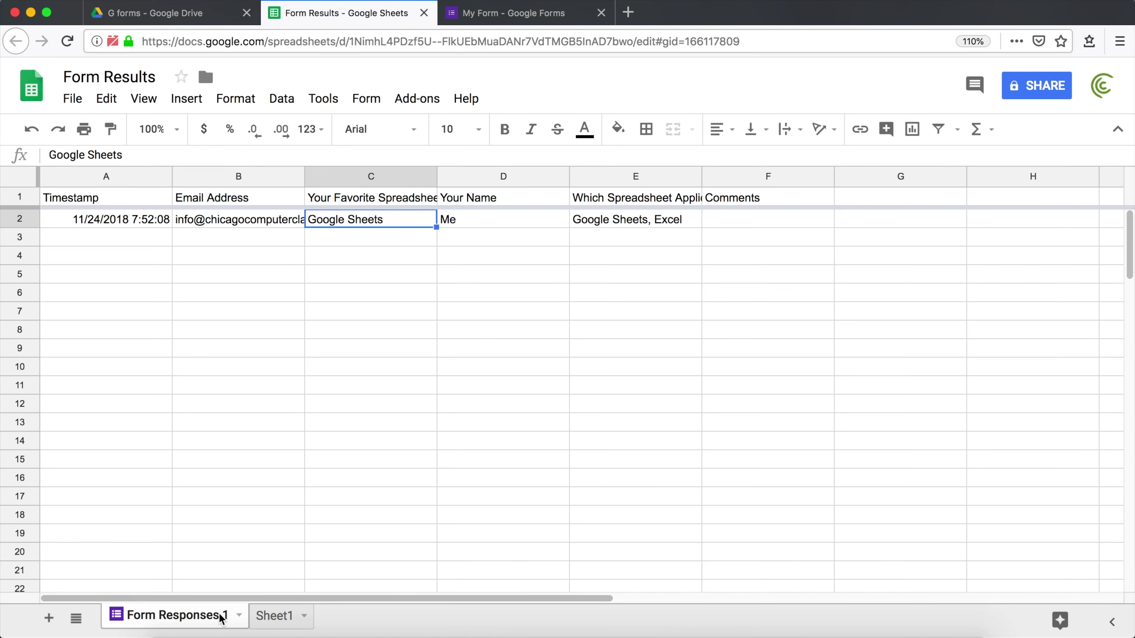
Delete the empty Sheet1 tab, leaving only Form Responses 1
click(272, 626)
click(298, 620)
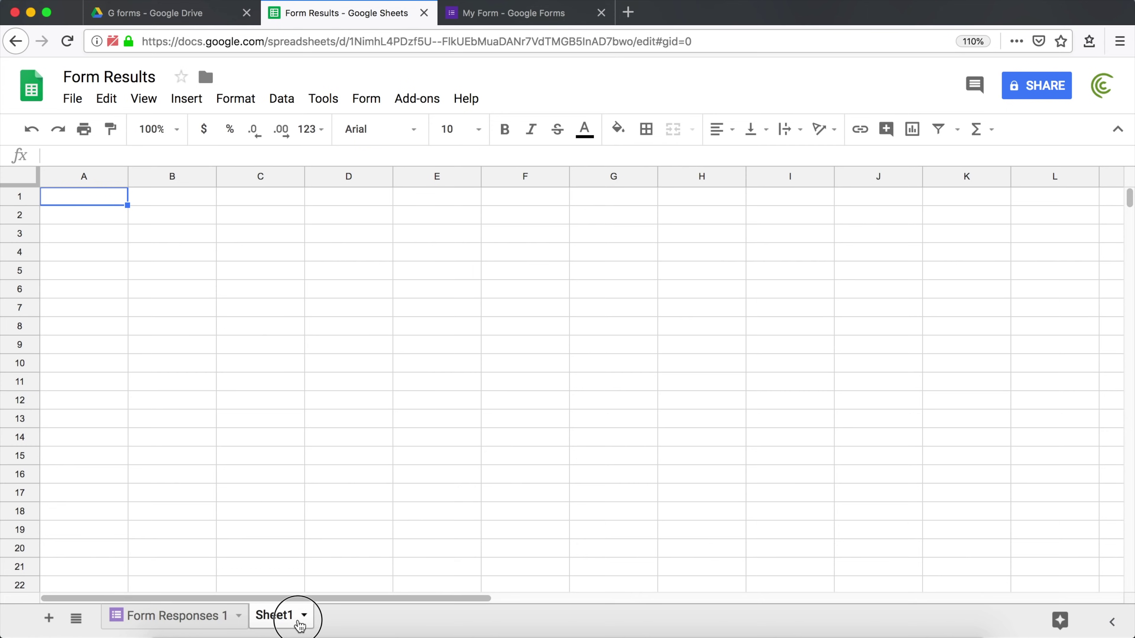
click(290, 363)
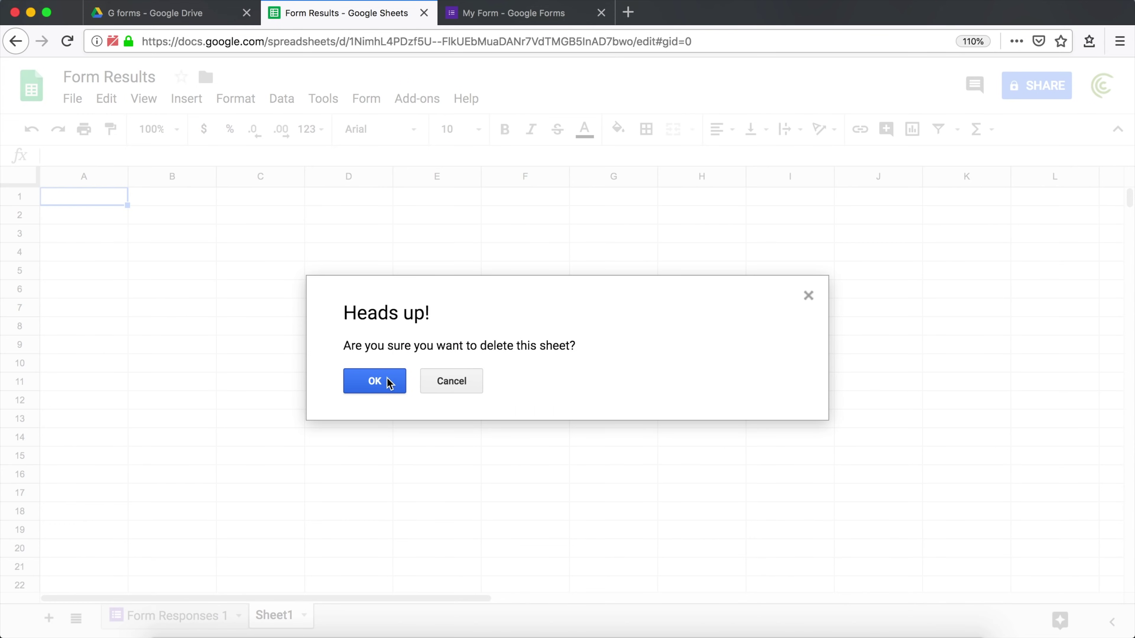
click(375, 381)
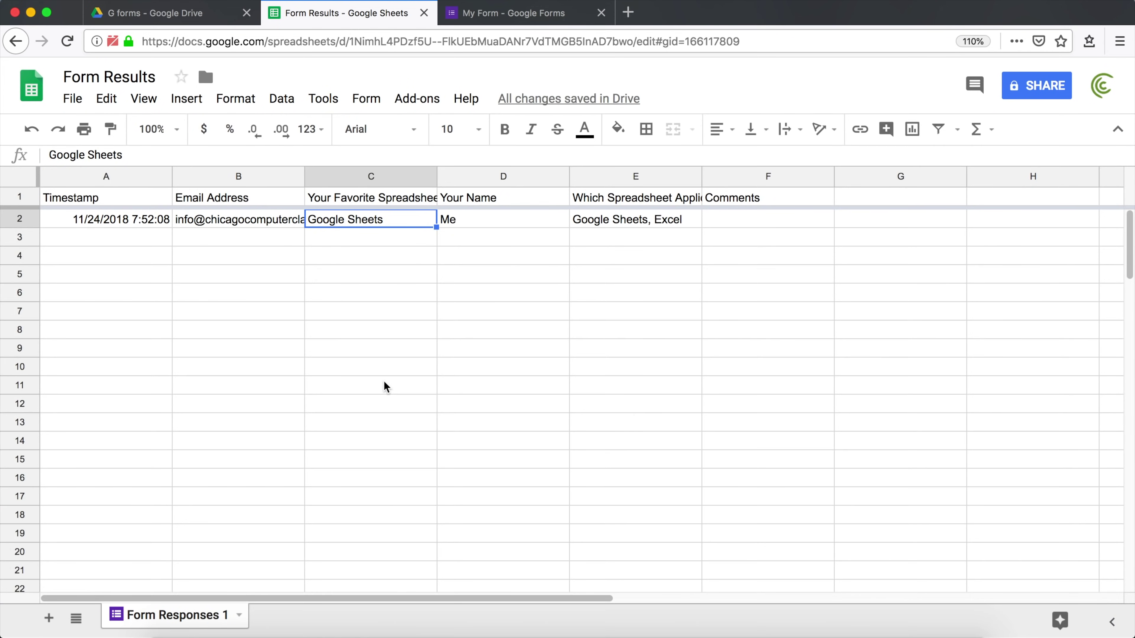